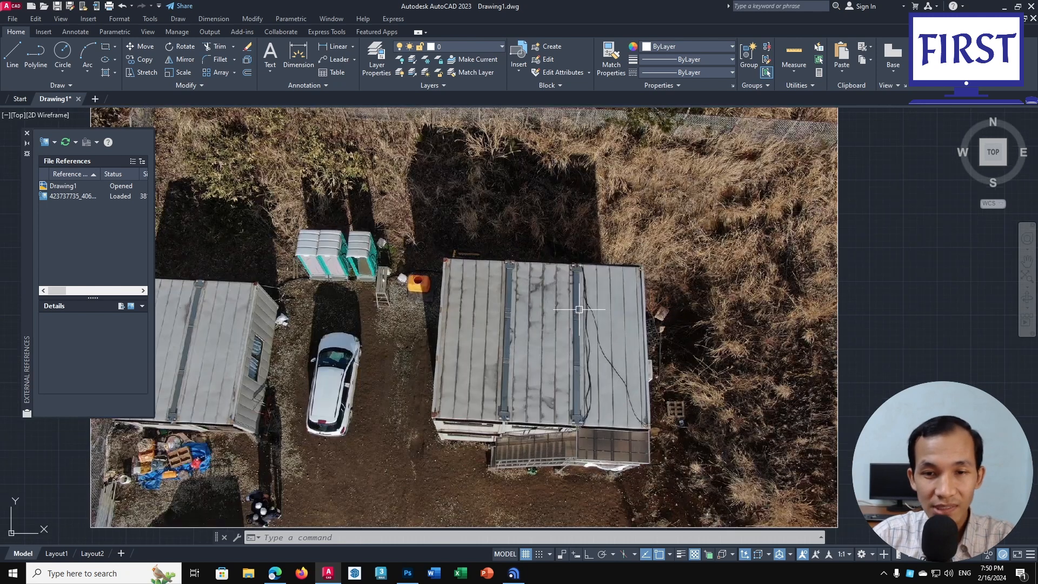
Examine the attached aerial photo, especially the large container roof and its upper corners
scroll(519, 336, up, 2)
scroll(527, 338, down, 2)
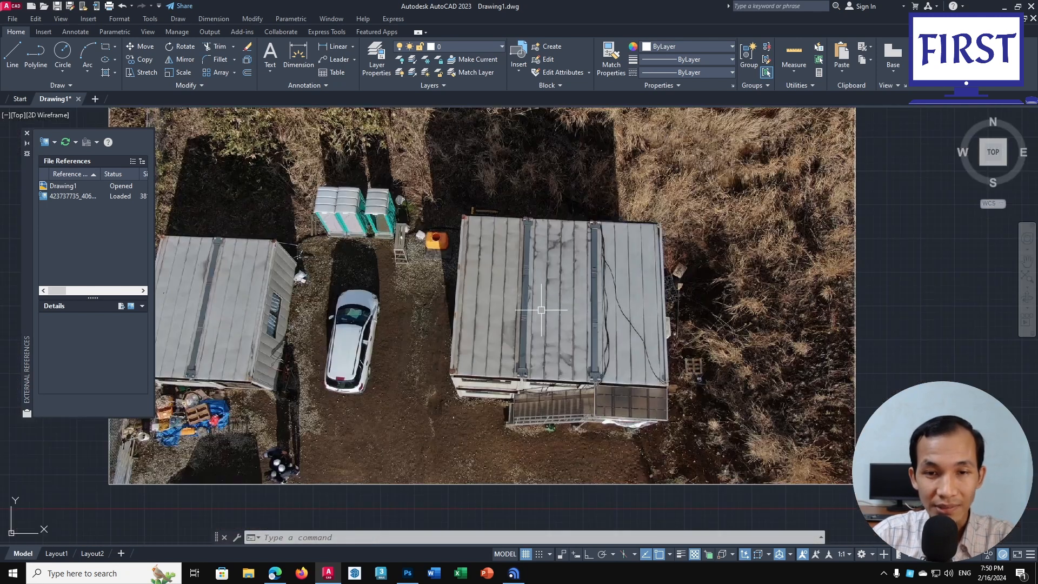
middle_drag(560, 332, 555, 337)
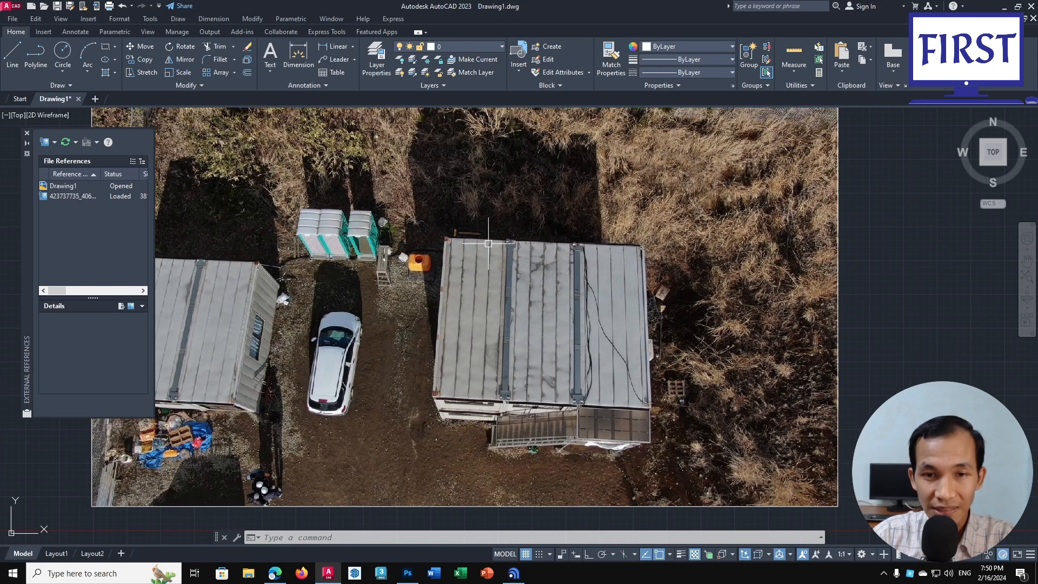
scroll(578, 252, up, 3)
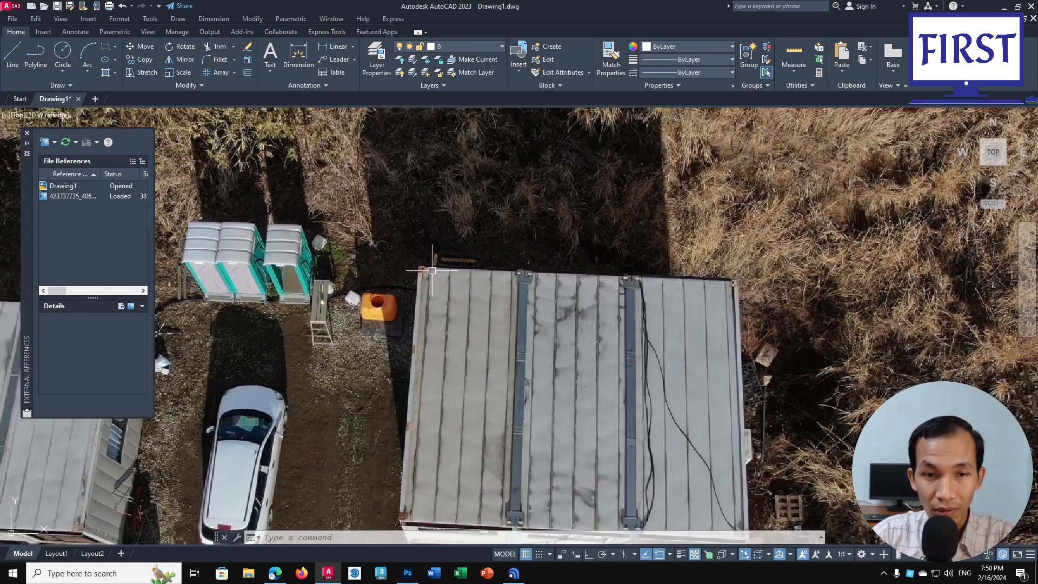
scroll(534, 299, down, 3)
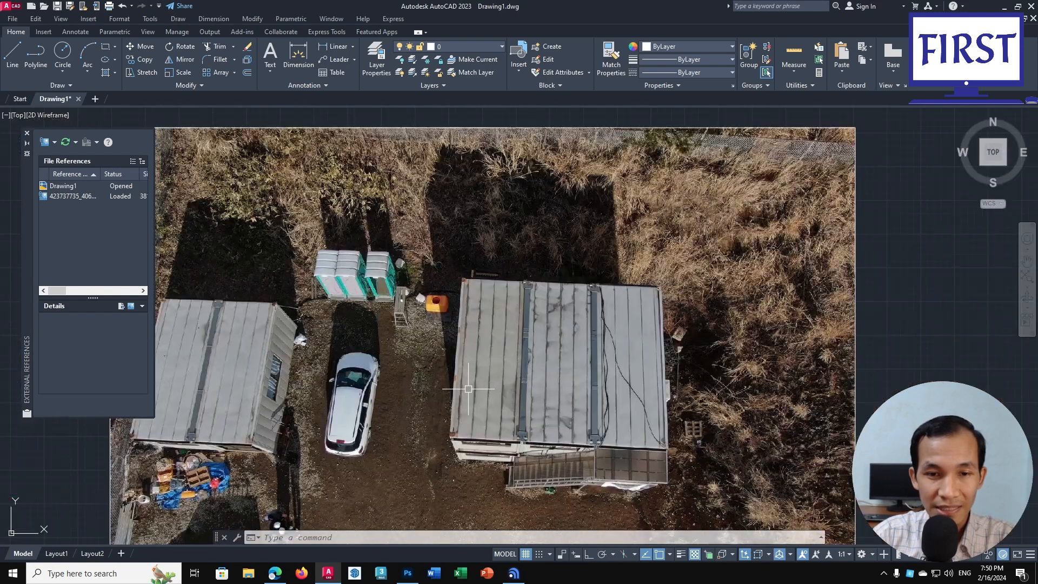
middle_drag(469, 389, 474, 367)
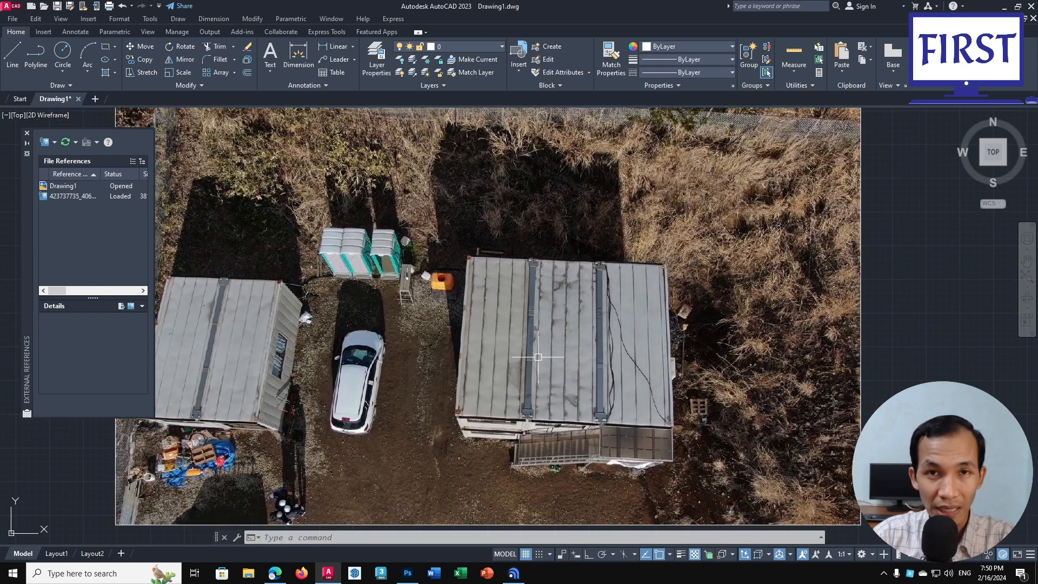
scroll(519, 346, down, 3)
click(758, 371)
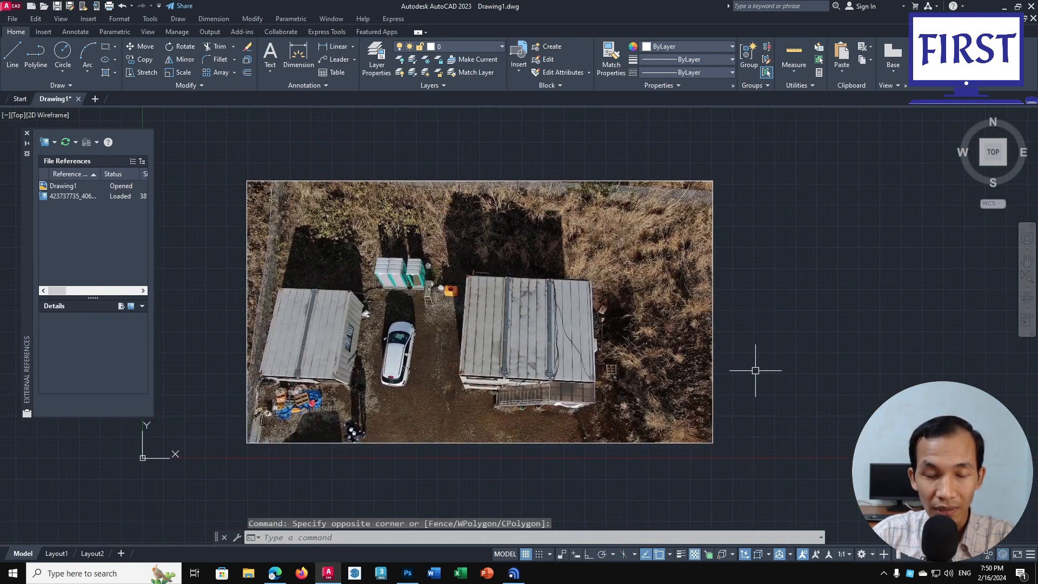
scroll(533, 338, up, 2)
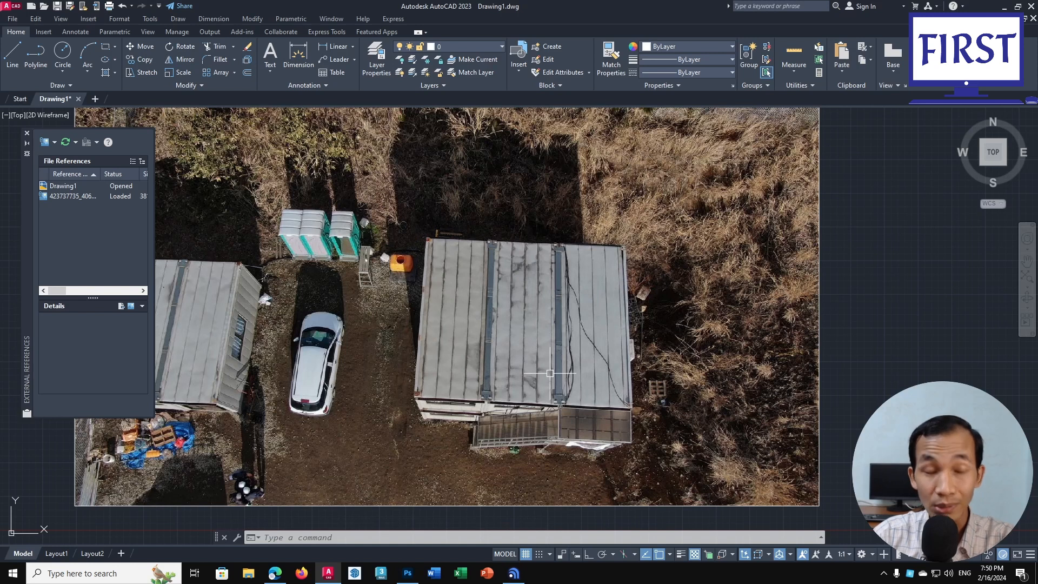
scroll(487, 303, down, 2)
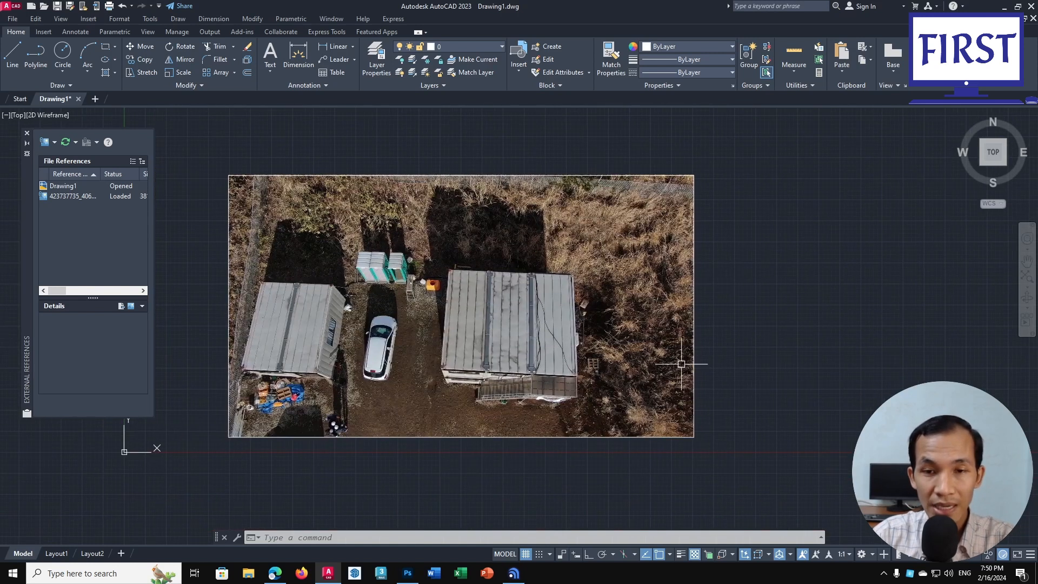
scroll(776, 367, up, 3)
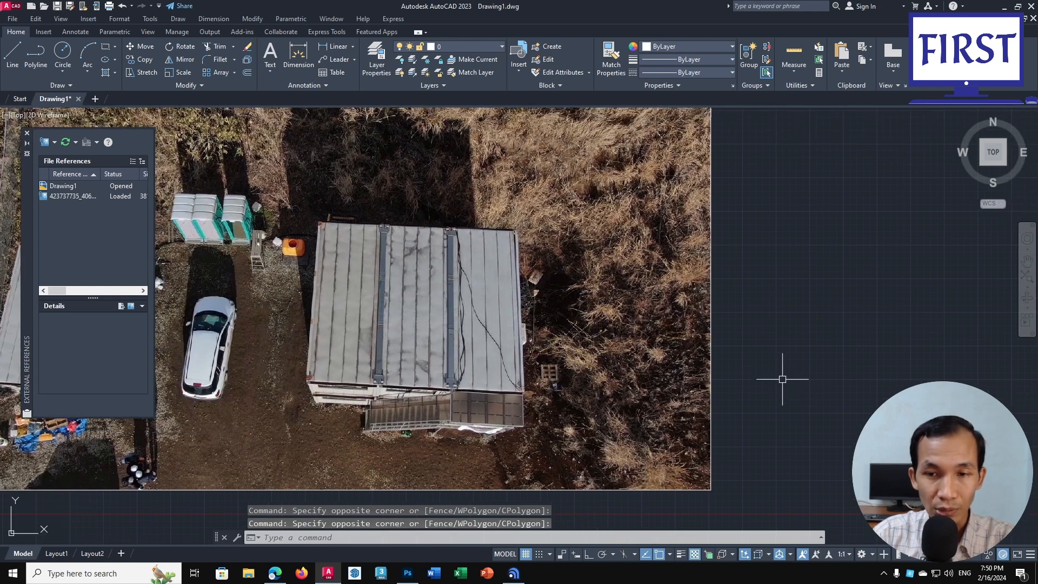
middle_drag(783, 379, 828, 384)
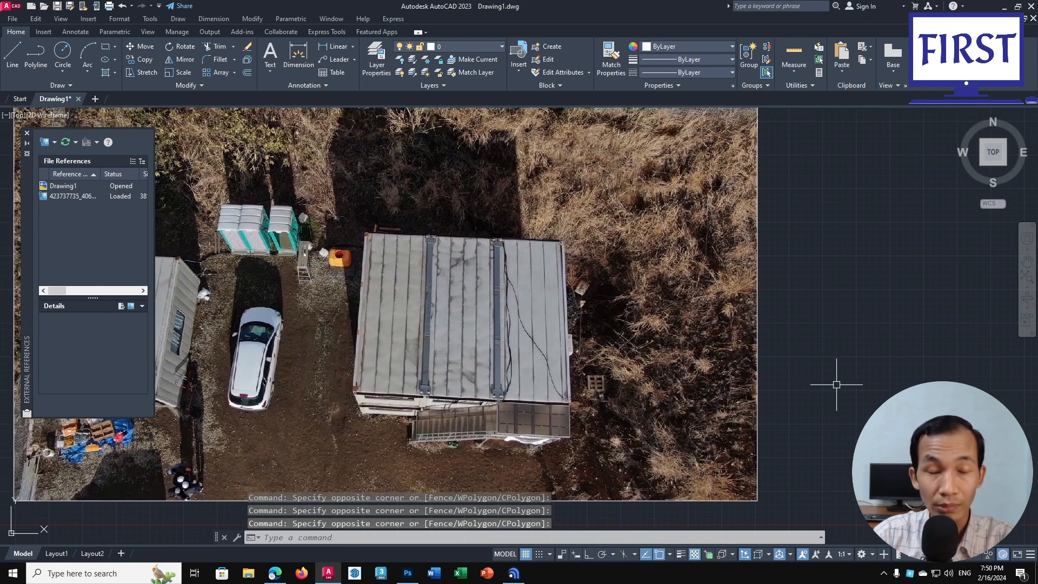
scroll(833, 381, down, 4)
scroll(836, 370, up, 2)
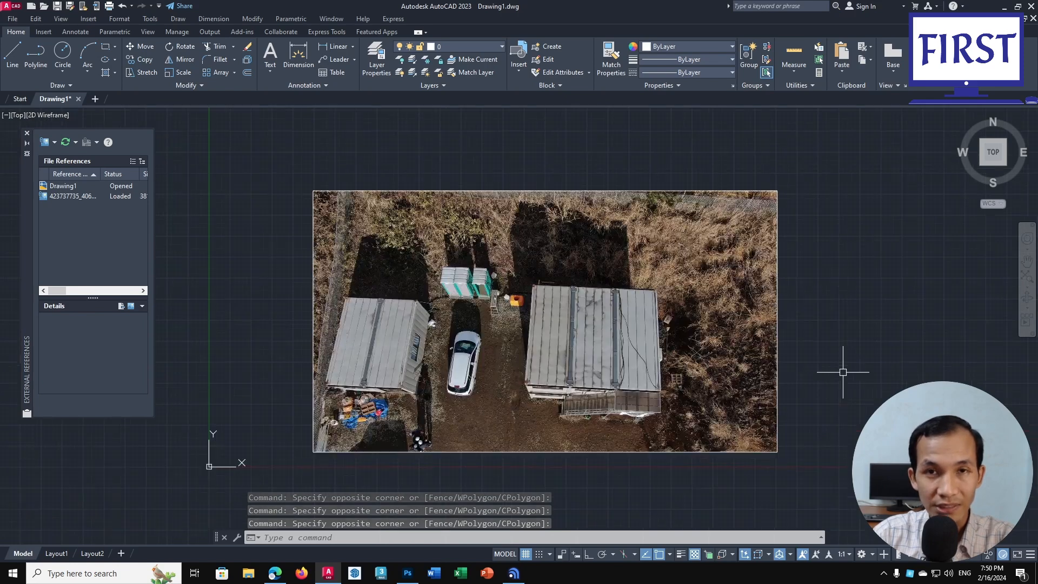
text(l)
key(Return)
scroll(480, 294, up, 6)
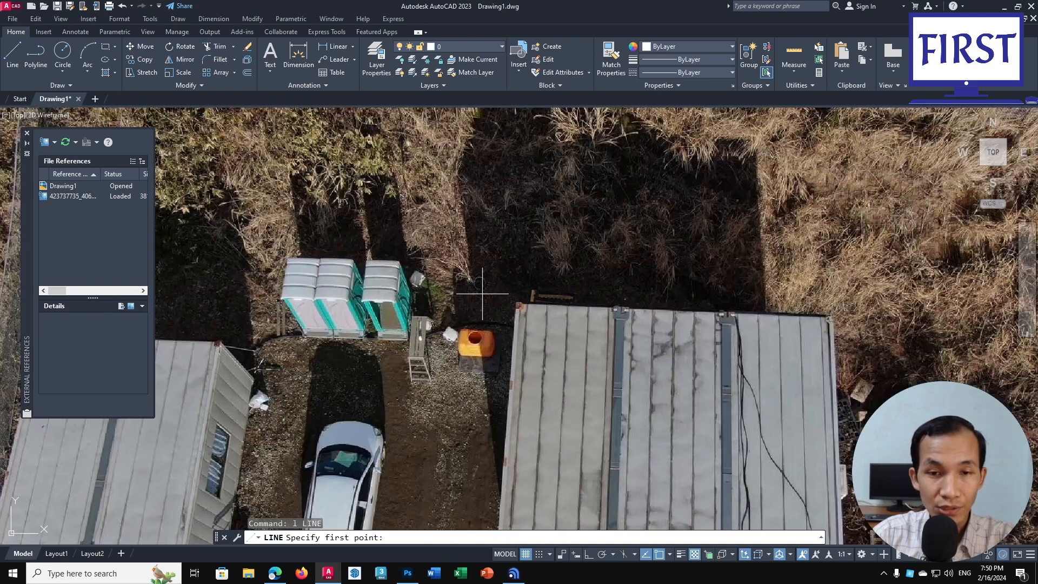
click(533, 307)
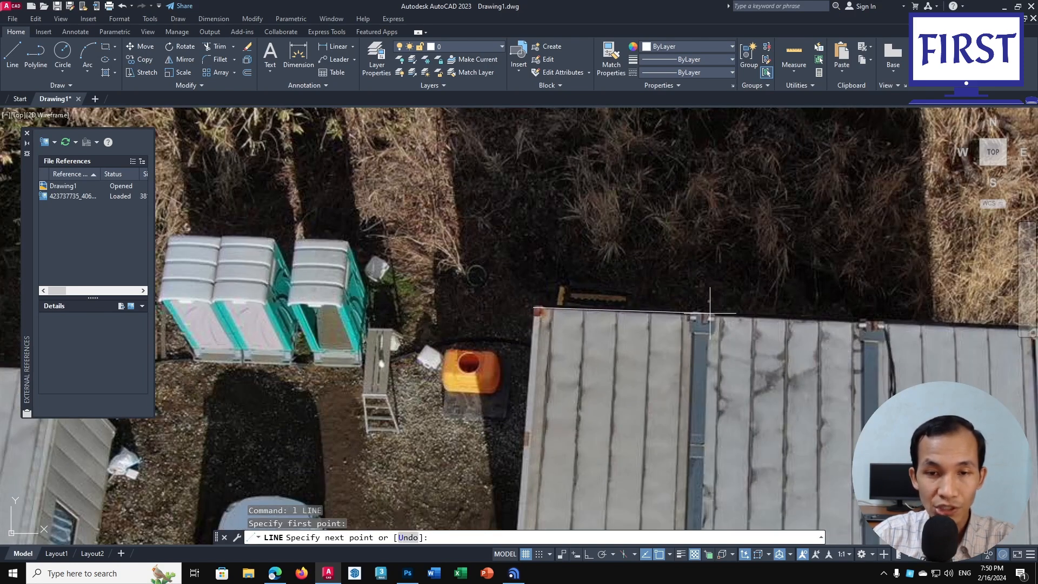
scroll(534, 307, down, 6)
Turn on Ortho mode and cancel the unfinished line
key(F8)
key(Escape)
key(Escape)
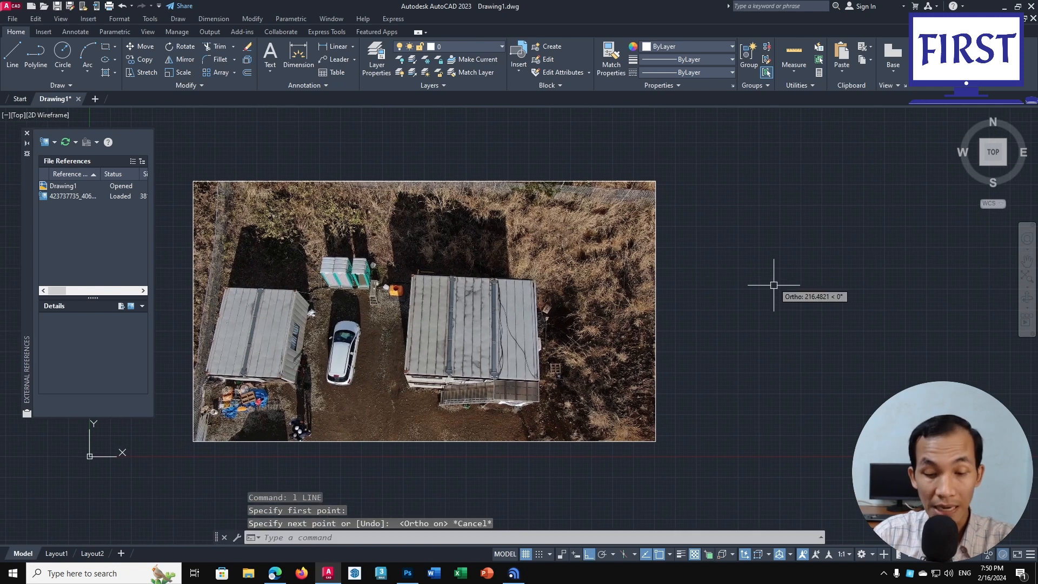
Set the drawing units' insertion scale to Millimeters
click(772, 343)
text(un)
key(Return)
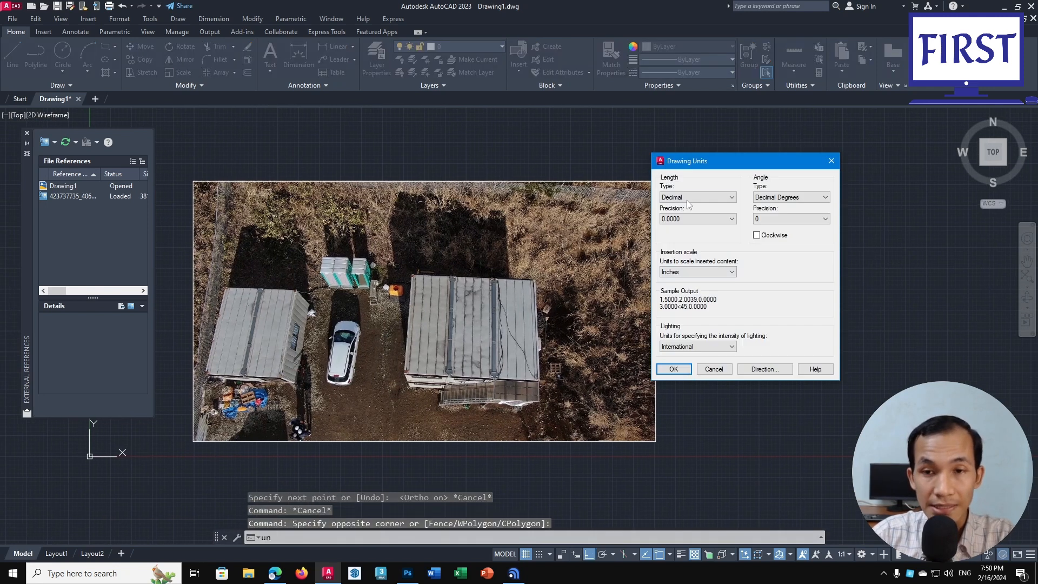
click(688, 271)
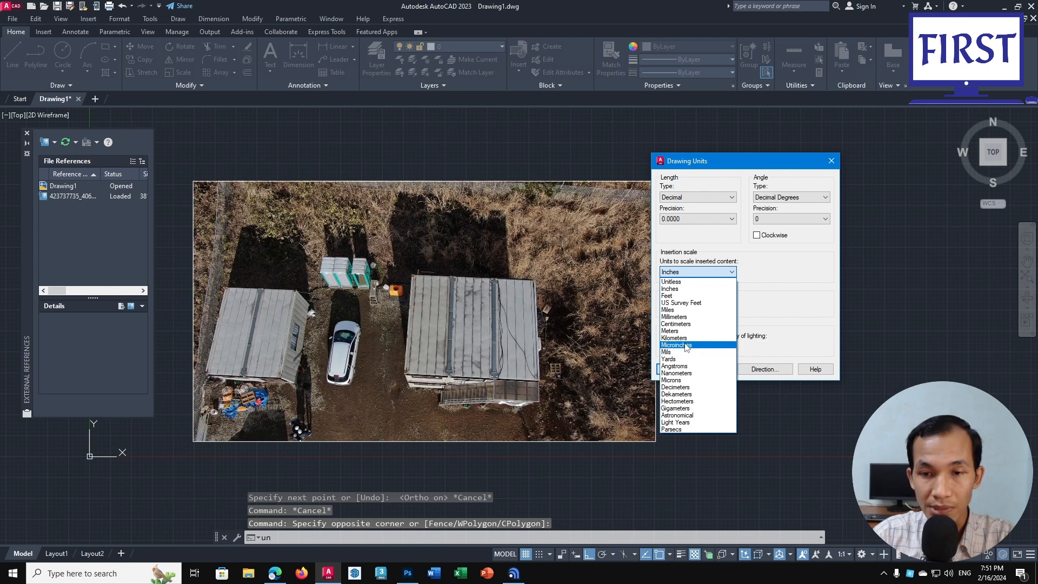
click(684, 318)
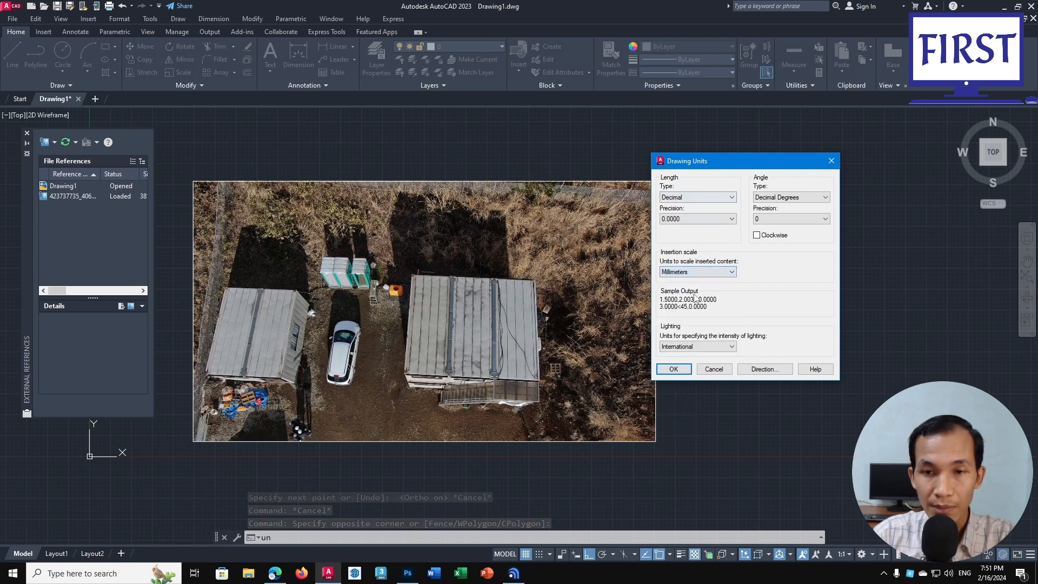
click(674, 369)
Draw a horizontal line 8800 mm long, heading right from the upper-left corner of the large container roof
text(l)
key(Return)
scroll(454, 297, up, 5)
scroll(530, 274, up, 2)
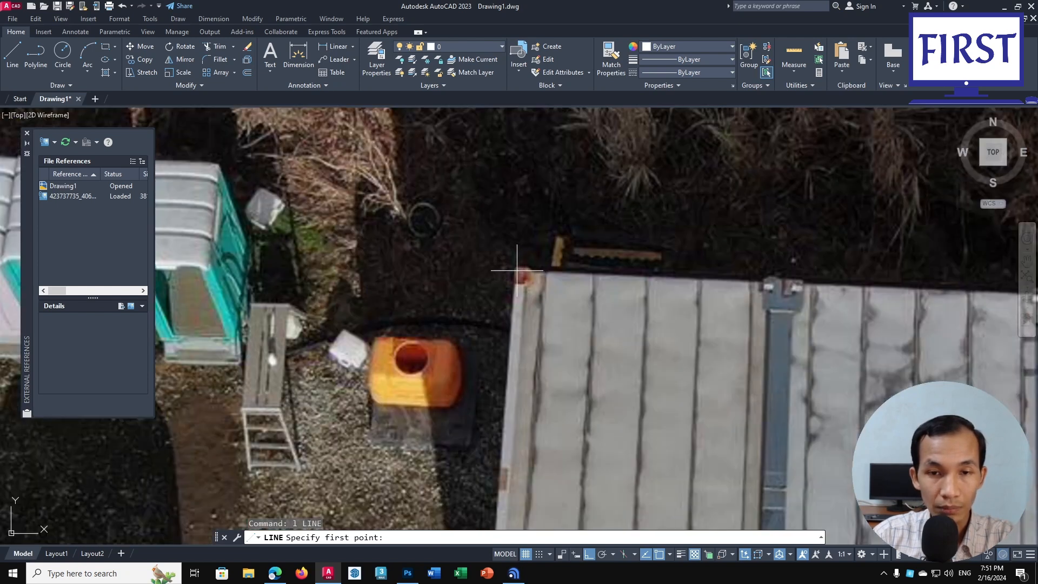
click(517, 270)
scroll(517, 270, down, 8)
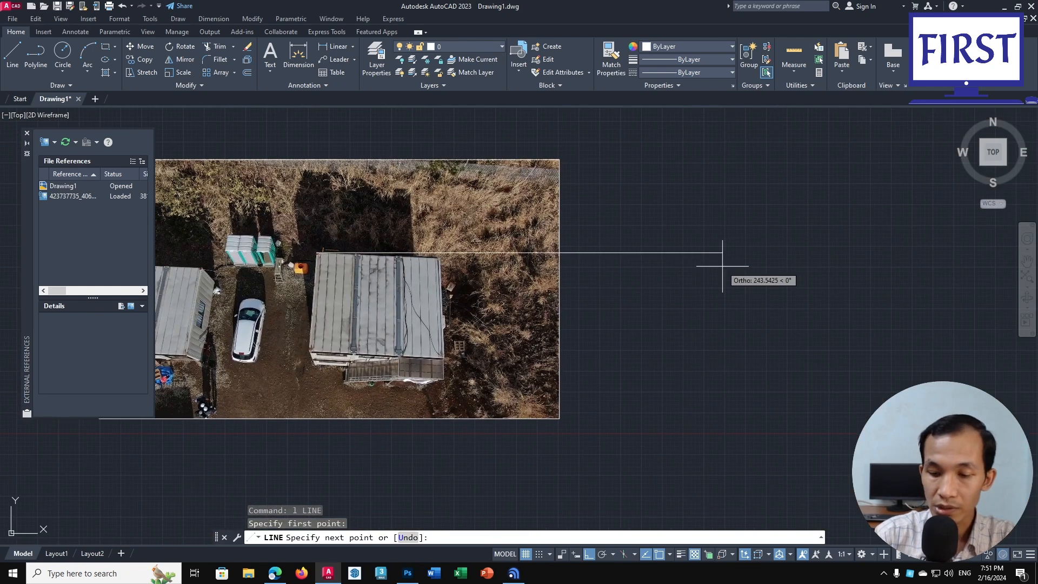
text(880)
key(Return)
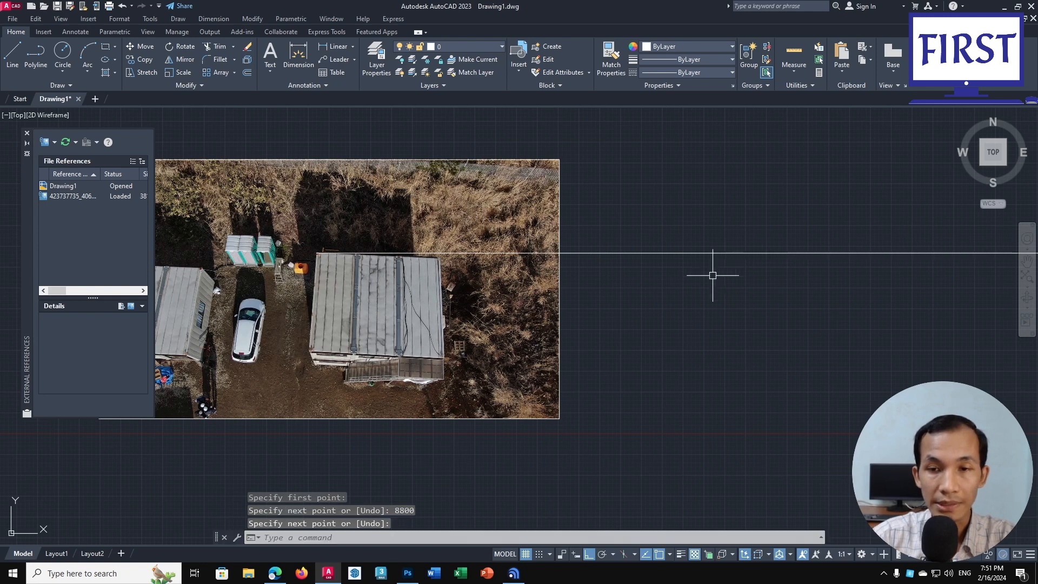
Compare the line's full length with the photo's size and its direction with the roof's upper edge
scroll(676, 400, down, 8)
key(Escape)
scroll(430, 289, down, 2)
mouse_move(770, 340)
middle_down()
mouse_move(579, 299)
mouse_move(651, 310)
middle_up()
scroll(703, 294, down, 3)
scroll(897, 297, up, 2)
scroll(658, 297, up, 2)
scroll(783, 308, up, 1)
scroll(620, 326, up, 2)
scroll(540, 271, up, 2)
middle_drag(540, 271, 615, 328)
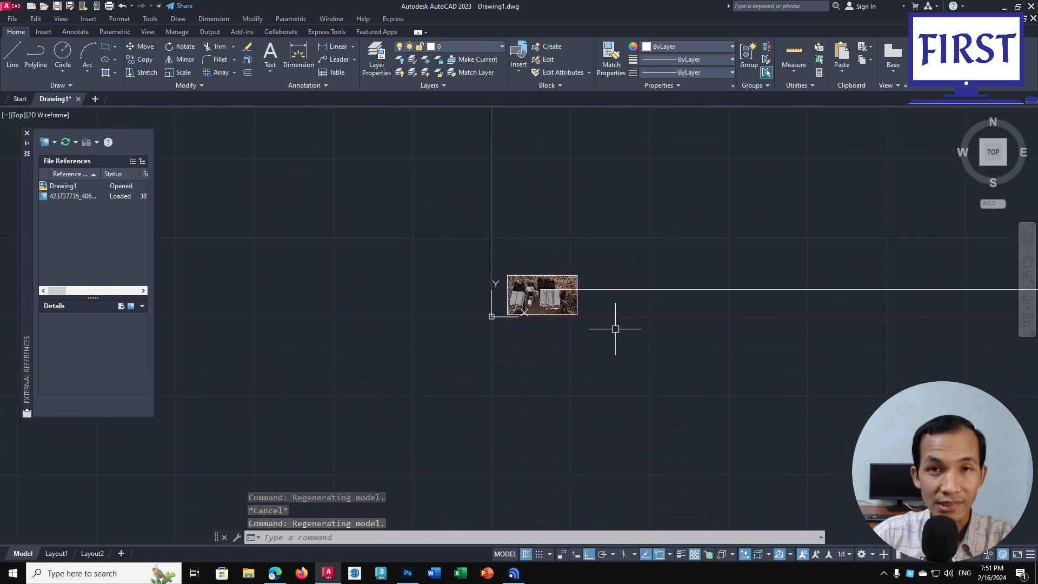
scroll(555, 301, up, 10)
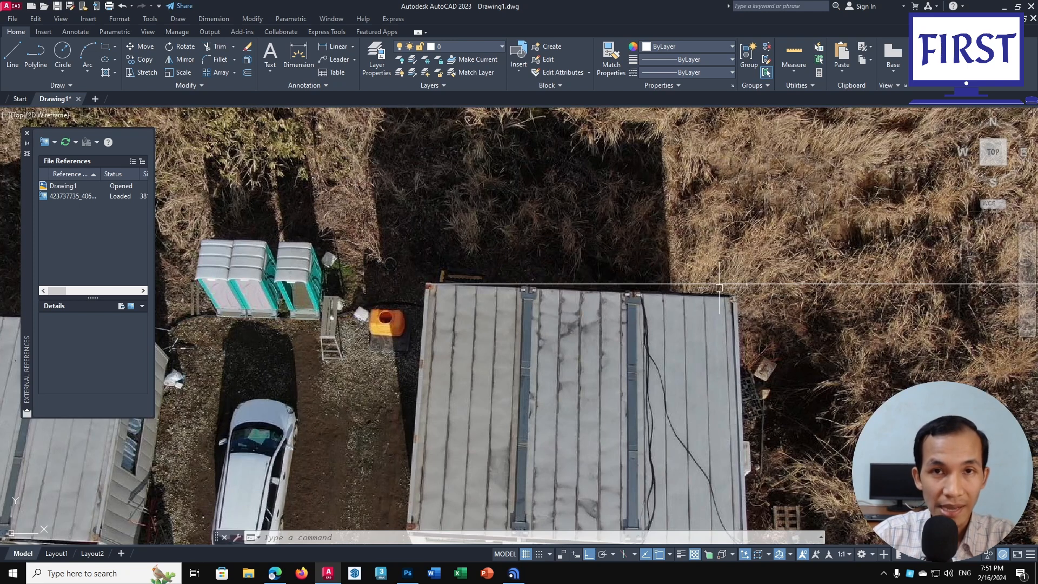
middle_drag(715, 286, 704, 297)
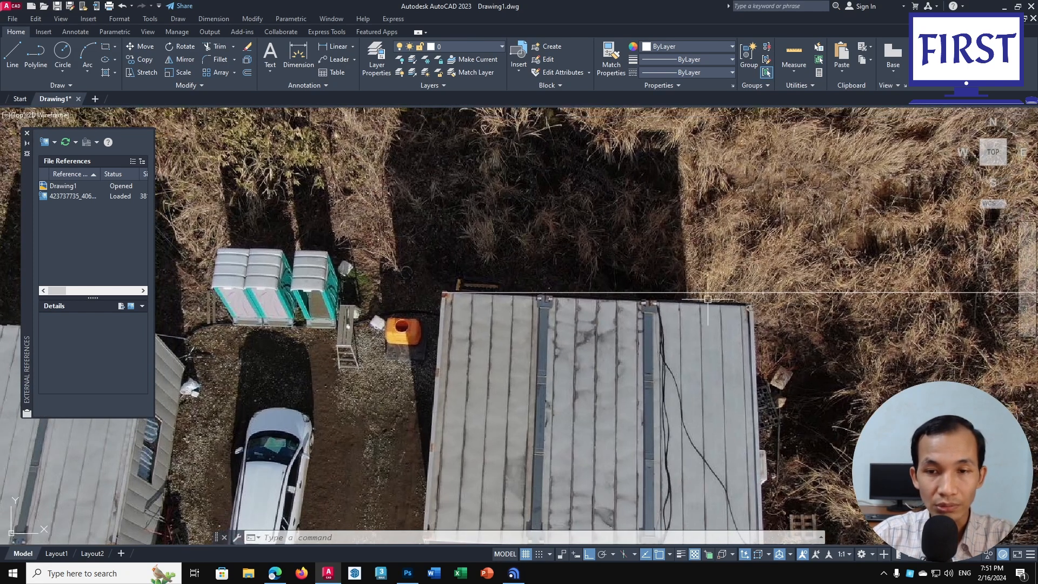
middle_drag(707, 299, 717, 310)
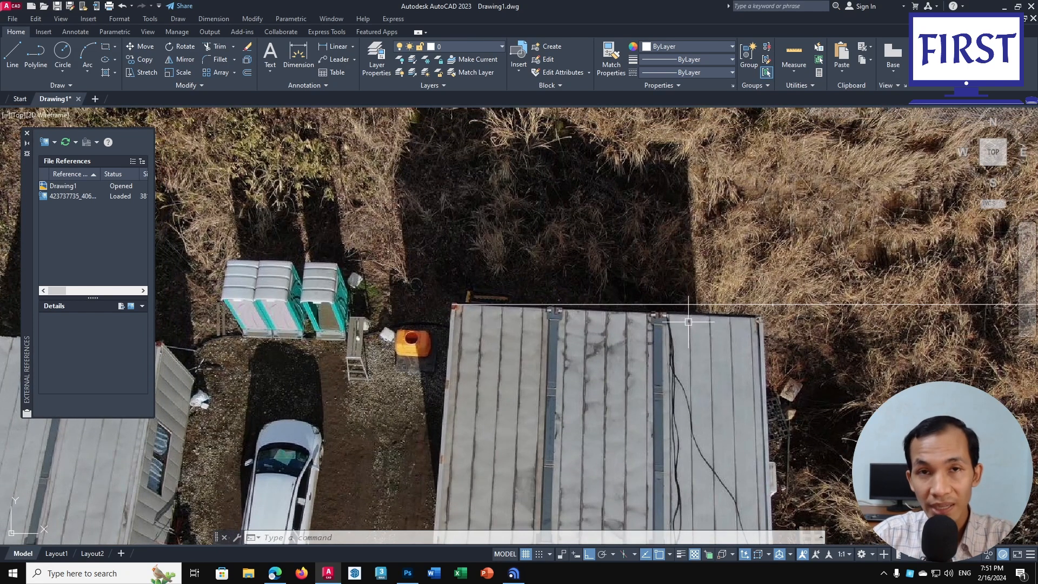
mouse_move(569, 327)
middle_down()
mouse_move(578, 336)
mouse_move(565, 315)
middle_up()
middle_drag(671, 322, 679, 325)
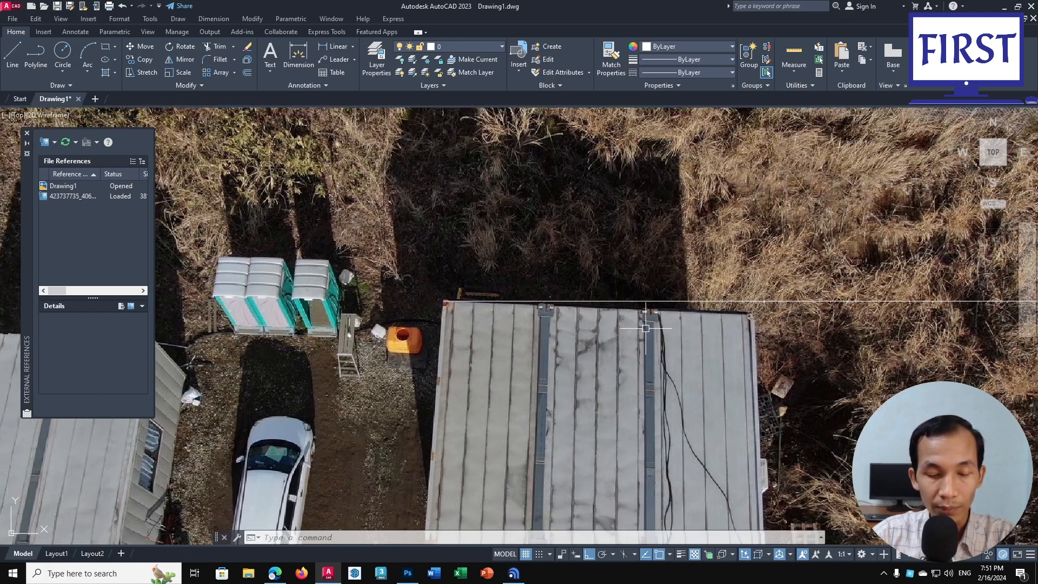
Begin a Rotate of the aerial photo only, with the base point at the line's endpoint on the roof's upper-left corner
text(r)
key(Return)
scroll(732, 345, down, 3)
middle_drag(823, 352, 802, 341)
click(802, 341)
click(690, 387)
key(Return)
scroll(572, 300, up, 3)
scroll(568, 303, up, 2)
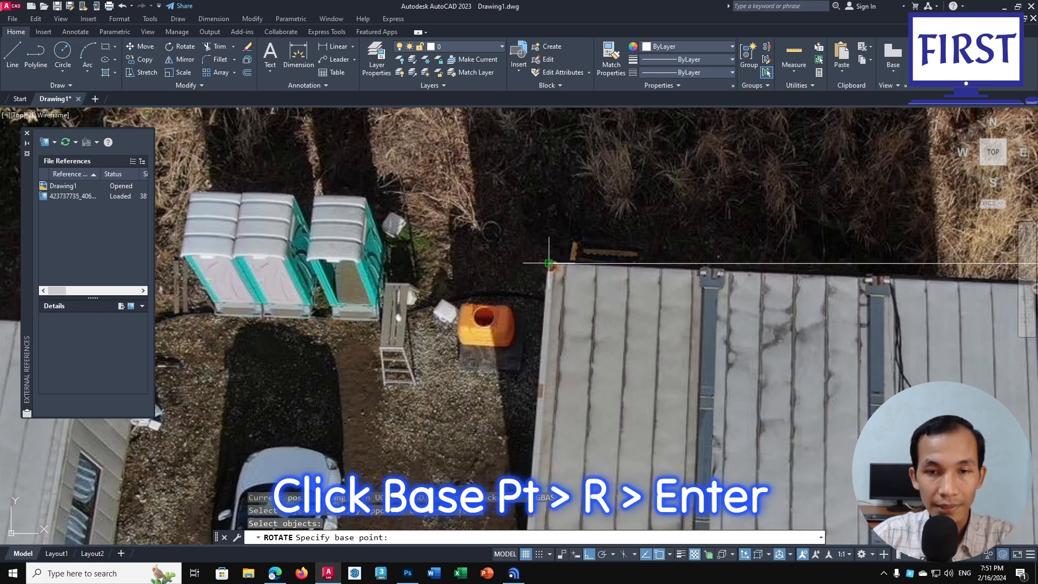
click(548, 263)
Use the Reference option with the roof's upper edge, from its left to its right corner, picking the latter with Ortho off
text(rotation angl)
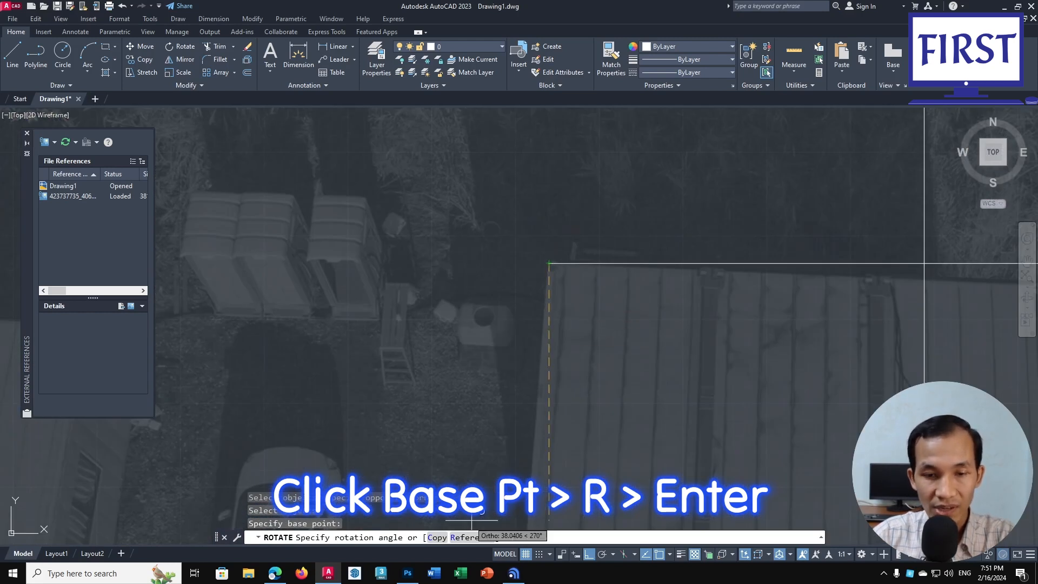
key(Return)
scroll(561, 279, up, 2)
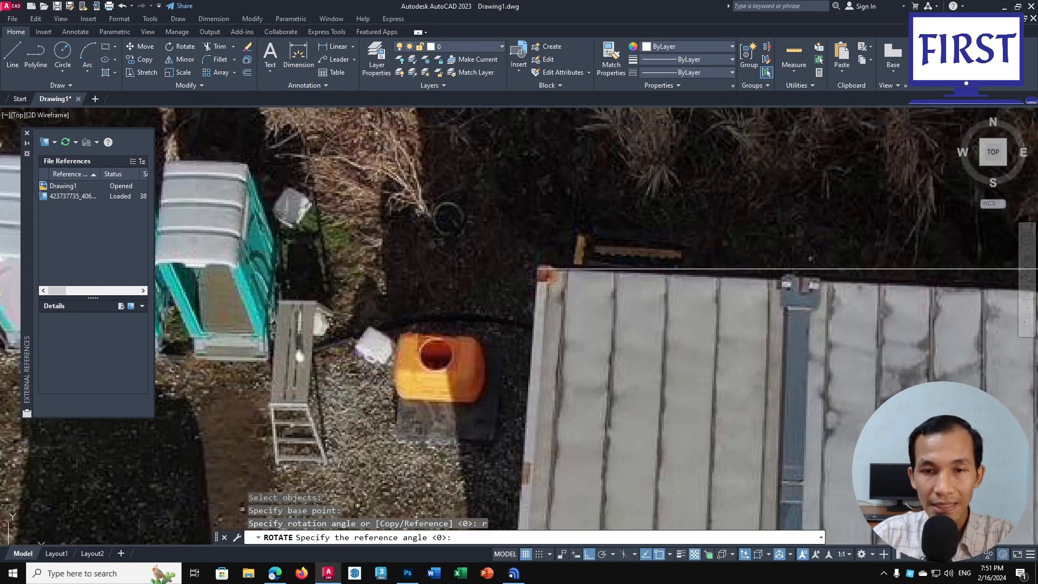
scroll(683, 259, down, 4)
scroll(683, 261, up, 4)
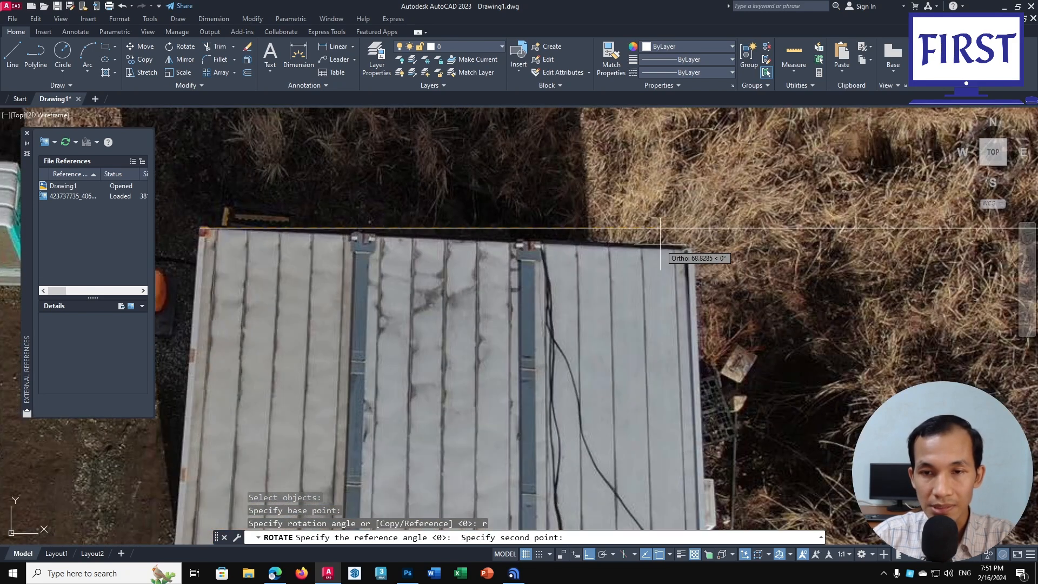
key(F8)
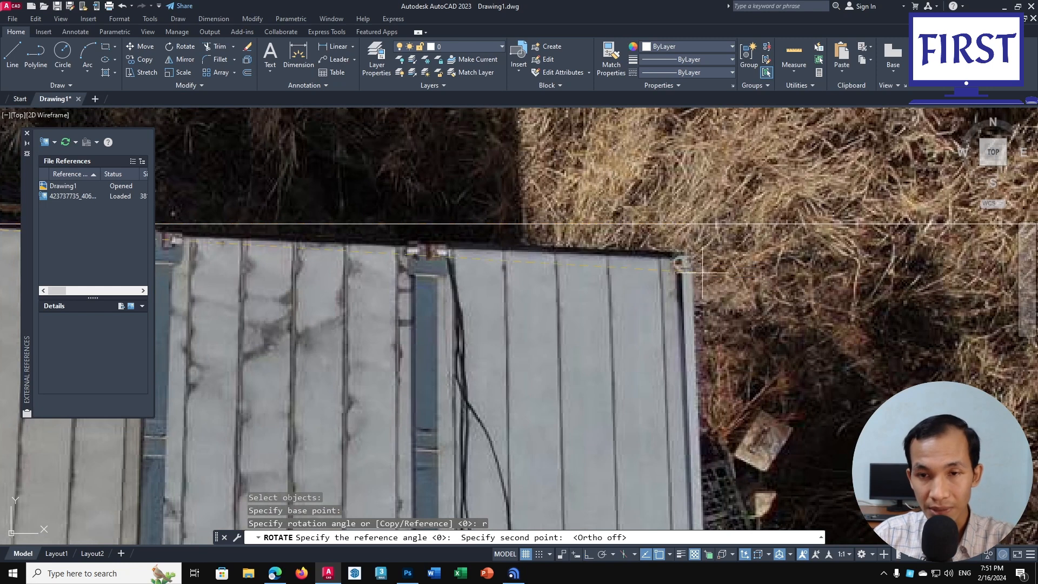
click(692, 258)
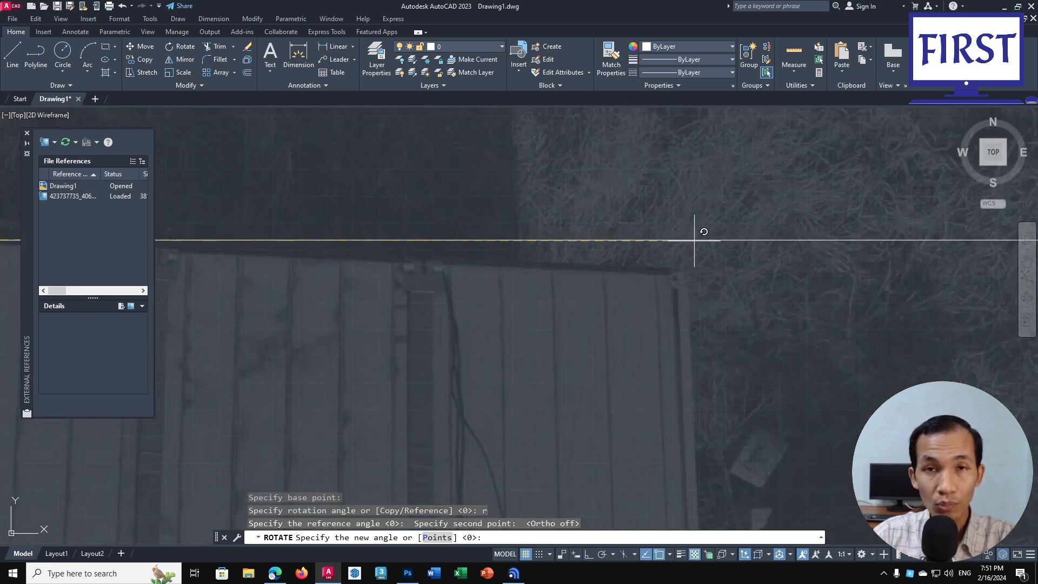
Define the rotation's new angle with a Nearest snap on the horizontal line, aligning the roof's upper edge with it
shift+right_click(694, 205)
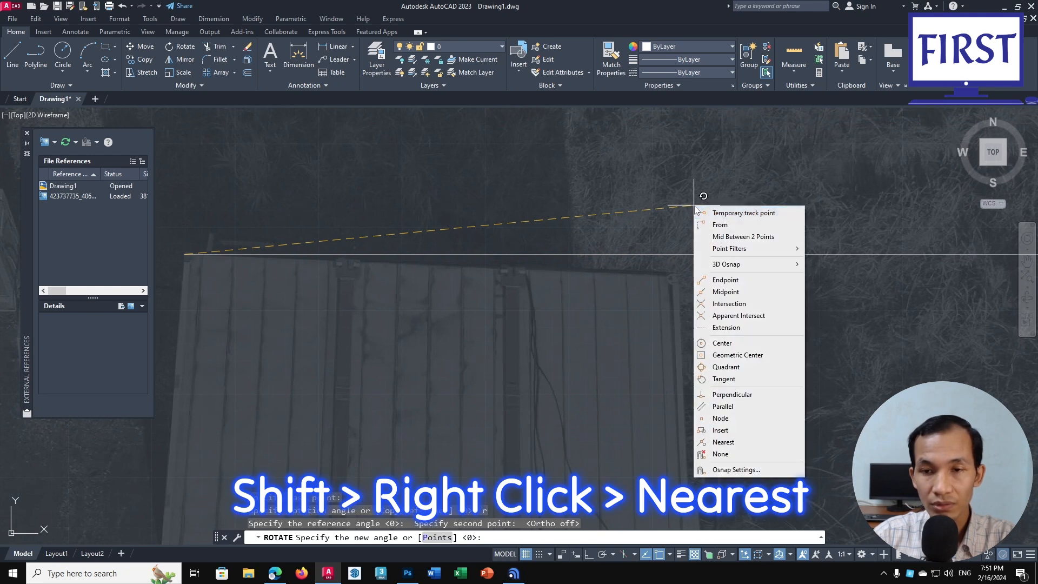
click(723, 442)
click(681, 254)
scroll(681, 254, down, 4)
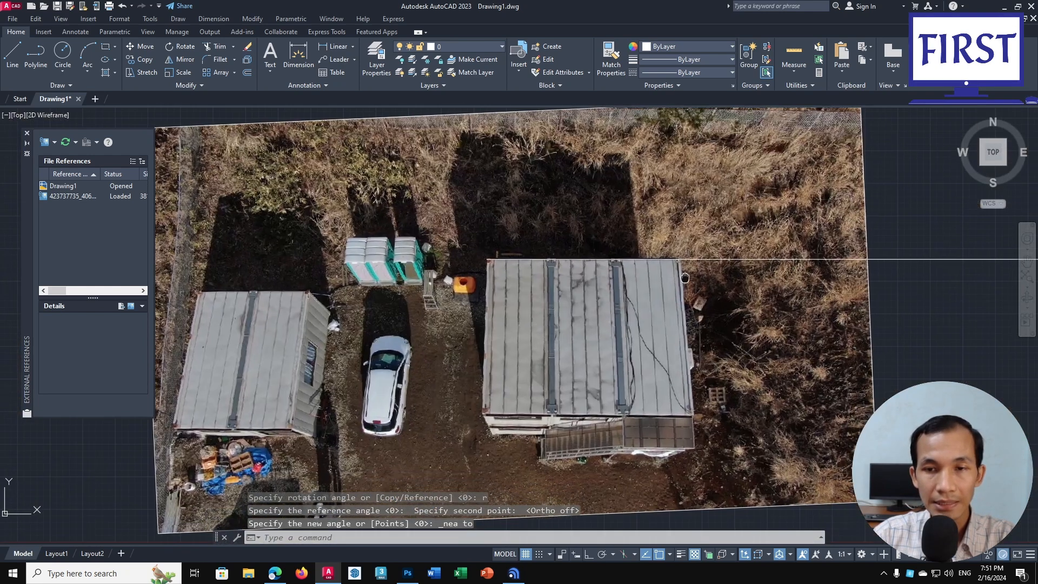
scroll(484, 251, up, 3)
middle_drag(442, 231, 458, 264)
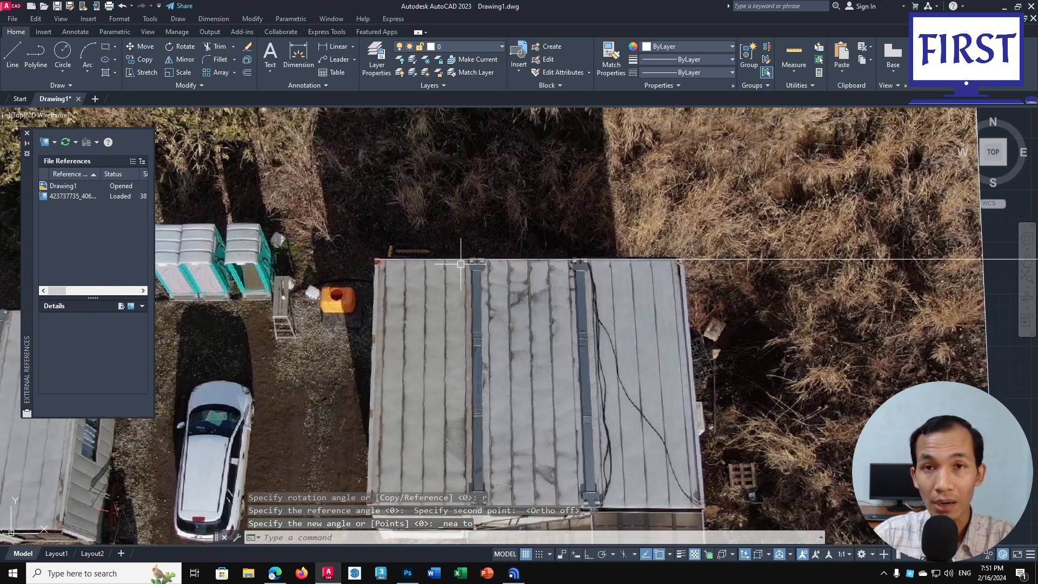
middle_drag(520, 277, 539, 262)
scroll(544, 228, down, 2)
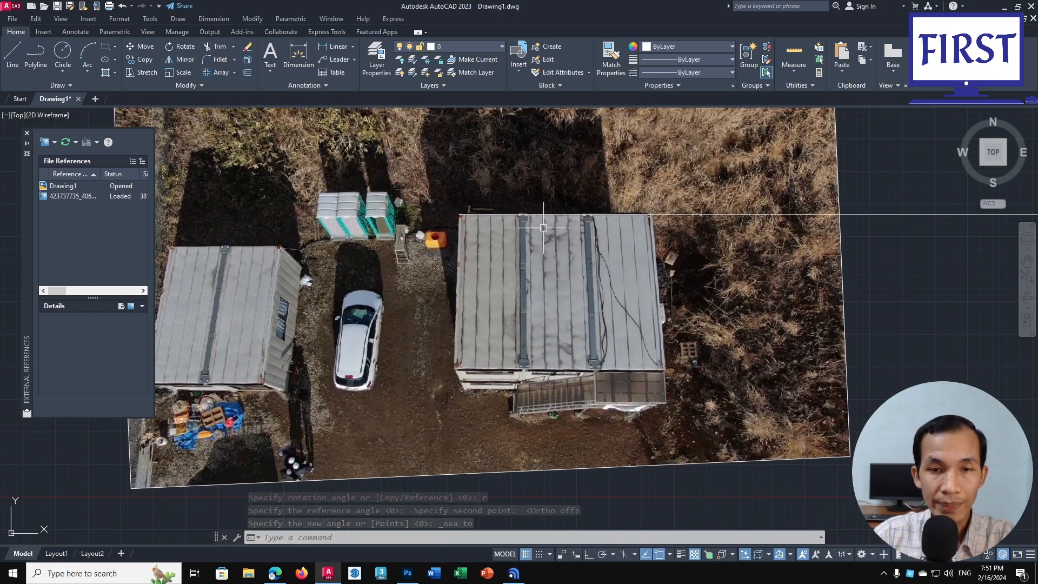
Examine the rotated aerial photo's size against the full length of the horizontal reference line
scroll(468, 245, down, 3)
click(678, 329)
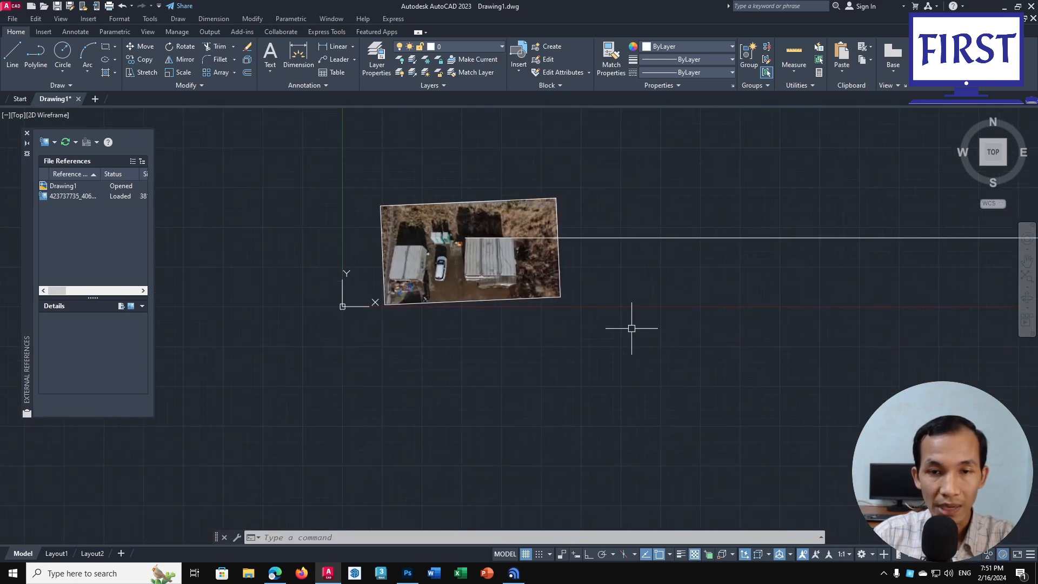
click(631, 309)
middle_drag(493, 260, 450, 257)
scroll(450, 257, down, 4)
scroll(598, 287, down, 2)
scroll(505, 271, up, 6)
middle_drag(529, 283, 530, 304)
Begin a Scale of the aerial photo only, with the base point at the reference line's endpoint on the roof's upper-left corner
text(sc)
key(Return)
click(593, 320)
click(536, 364)
key(Return)
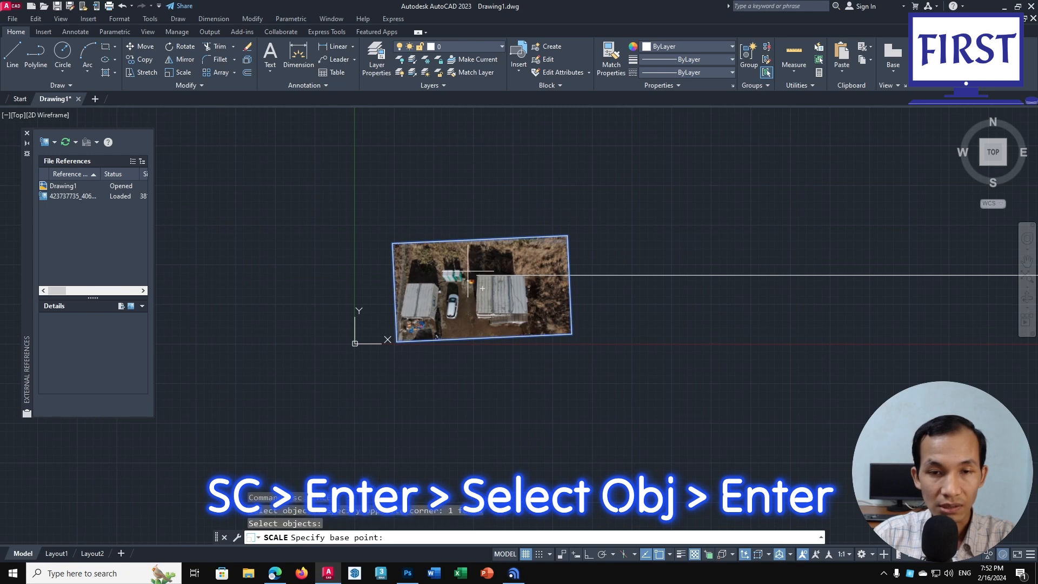
scroll(476, 271, up, 9)
click(524, 333)
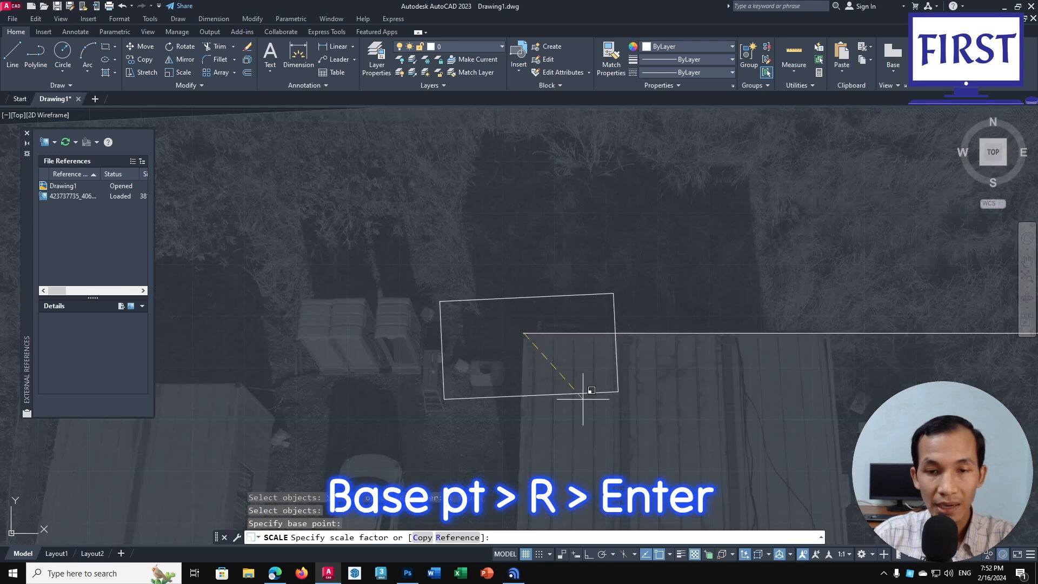
Use the Reference option with the roof's upper edge as reference length, from its left corner to a Nearest snap on the line at the right corner
text(R)
key(Return)
scroll(531, 352, up, 5)
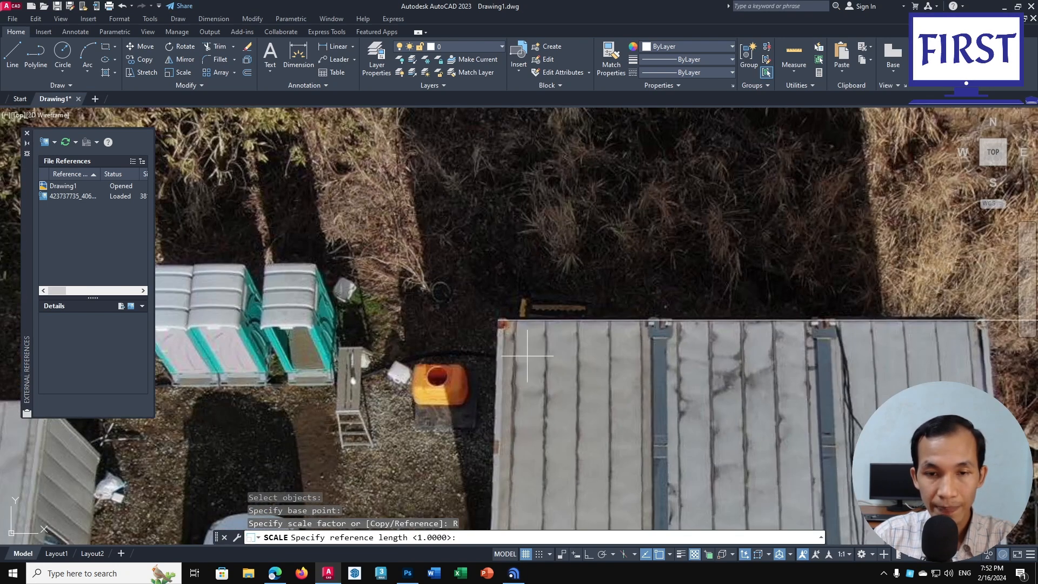
click(493, 311)
scroll(554, 343, down, 3)
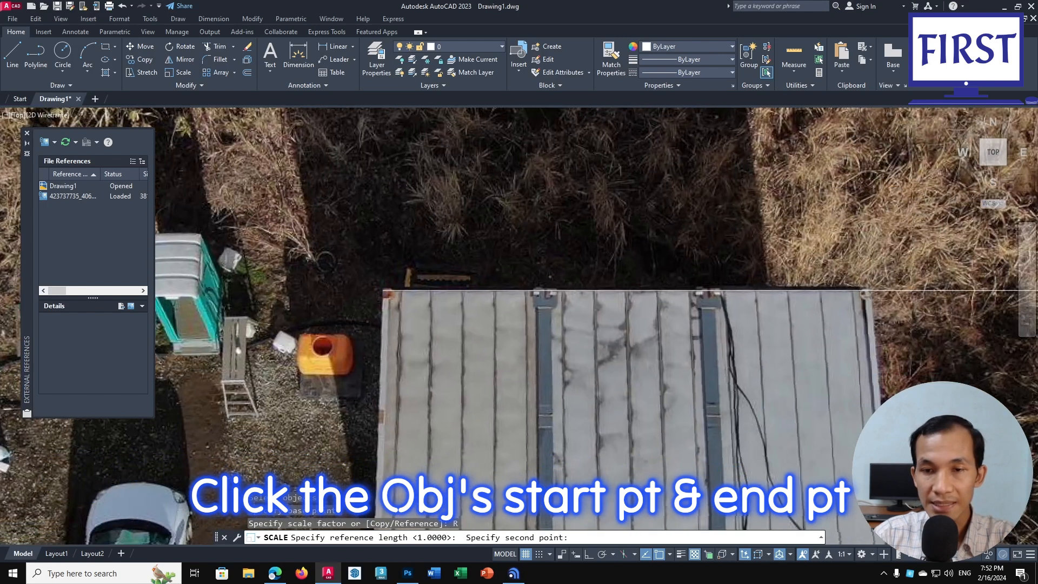
scroll(842, 290, up, 5)
shift+right_click(842, 290)
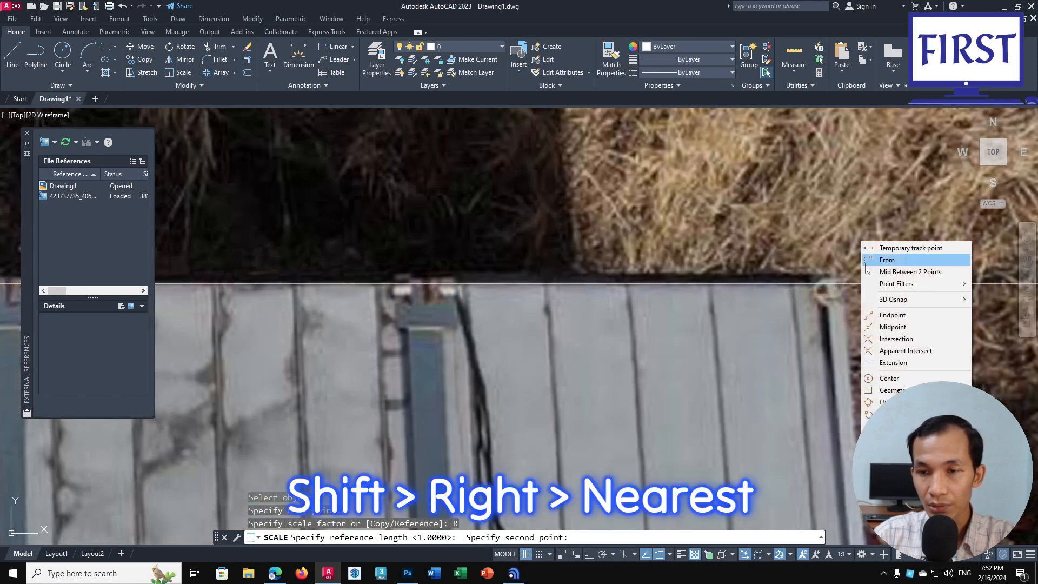
click(898, 522)
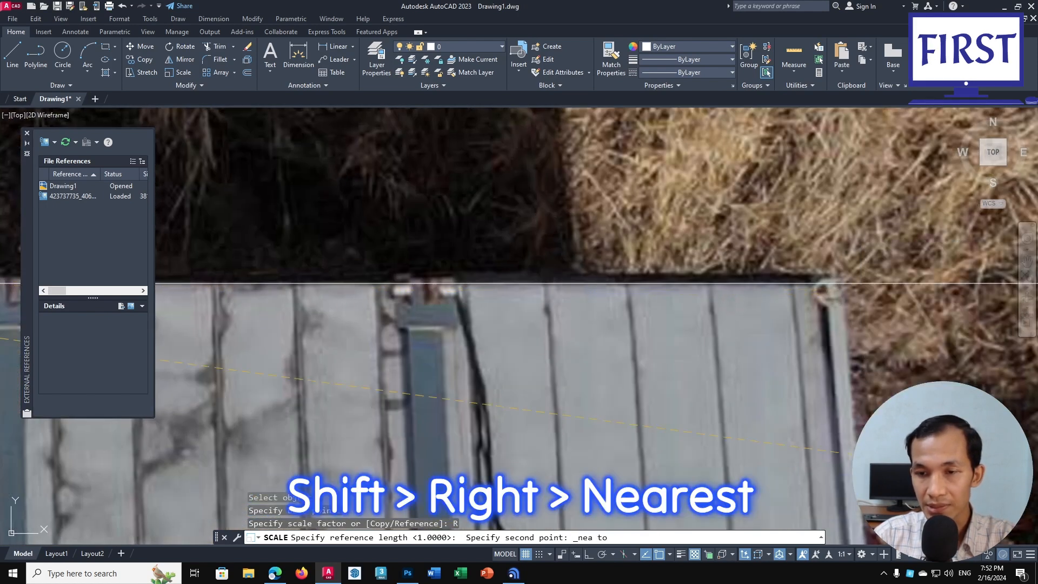
click(840, 283)
Define the new length at the reference line's far endpoint, scaling the photo so the roof's upper edge matches the line
scroll(860, 292, down, 8)
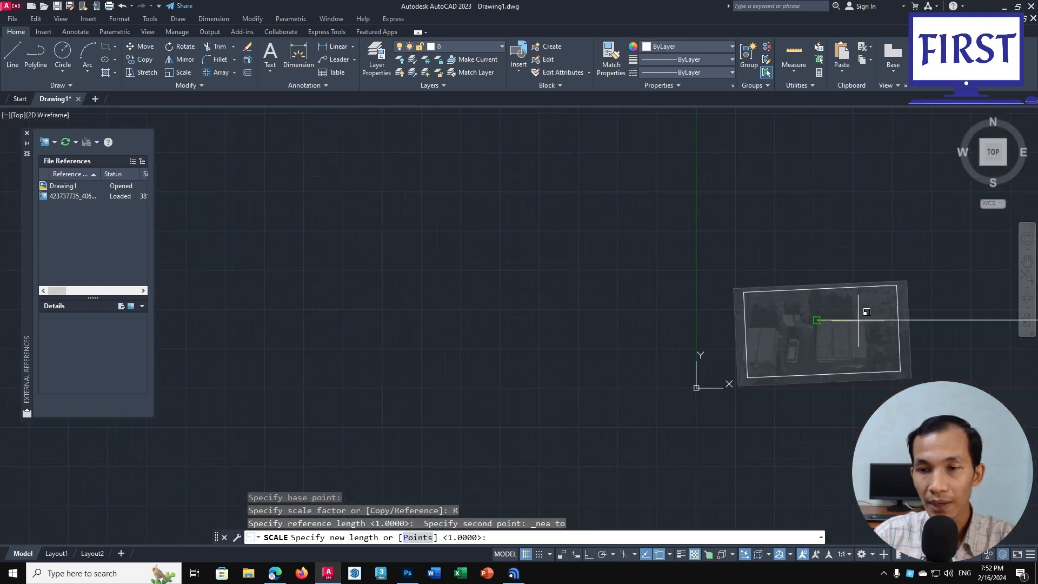
scroll(720, 325, up, 6)
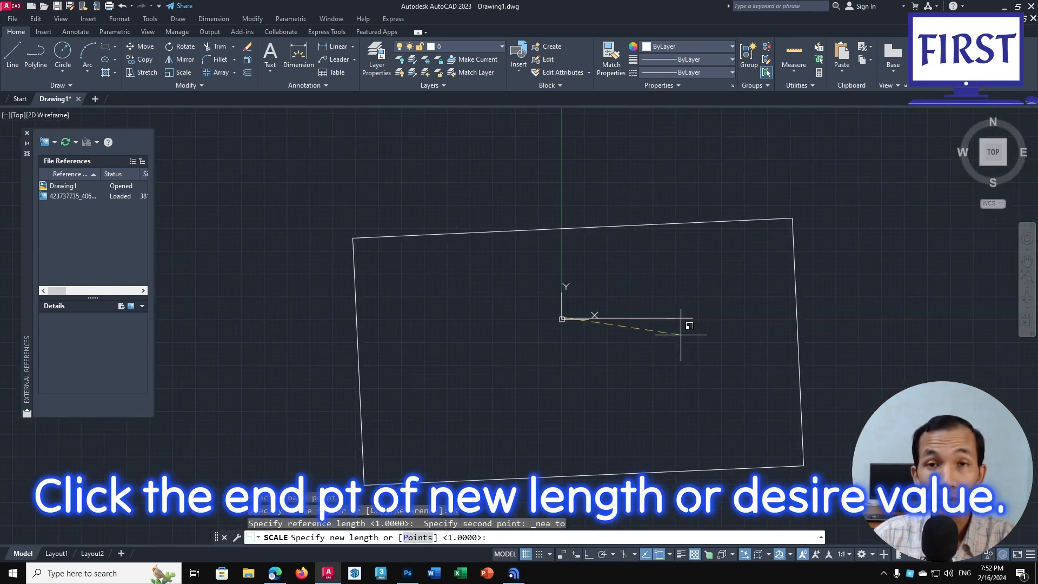
click(693, 319)
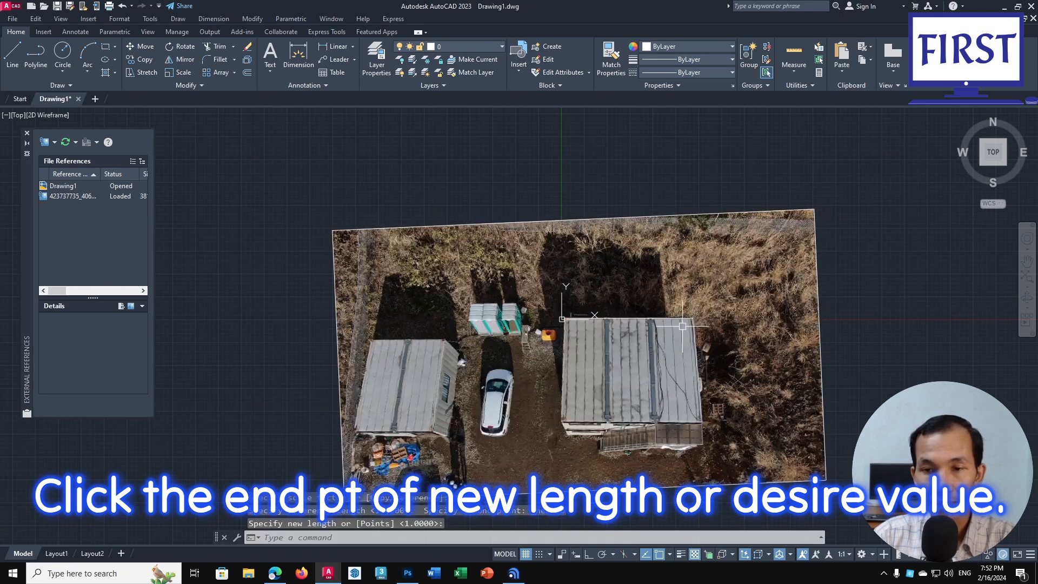
scroll(444, 317, up, 6)
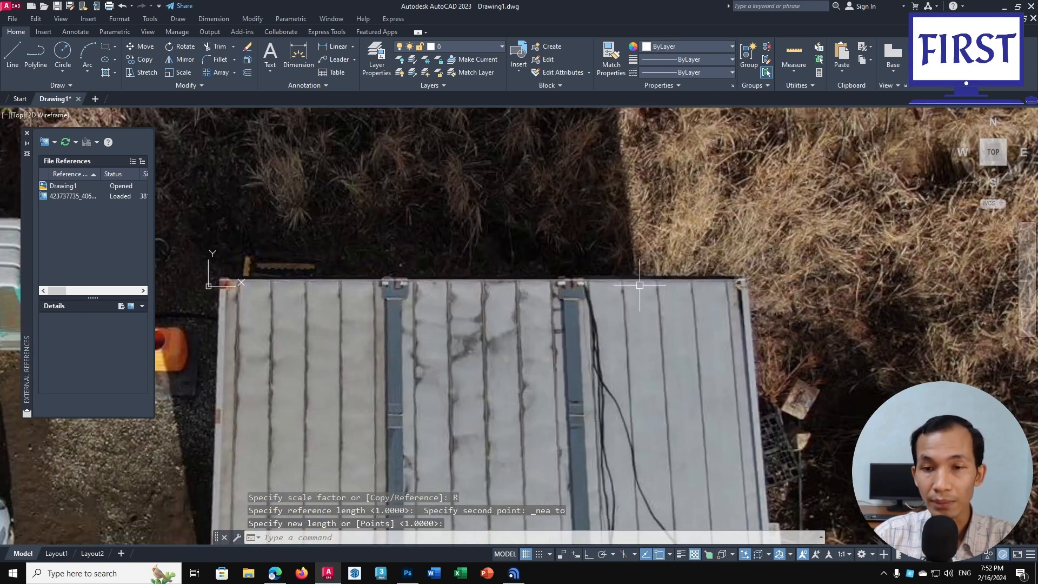
scroll(538, 330, down, 6)
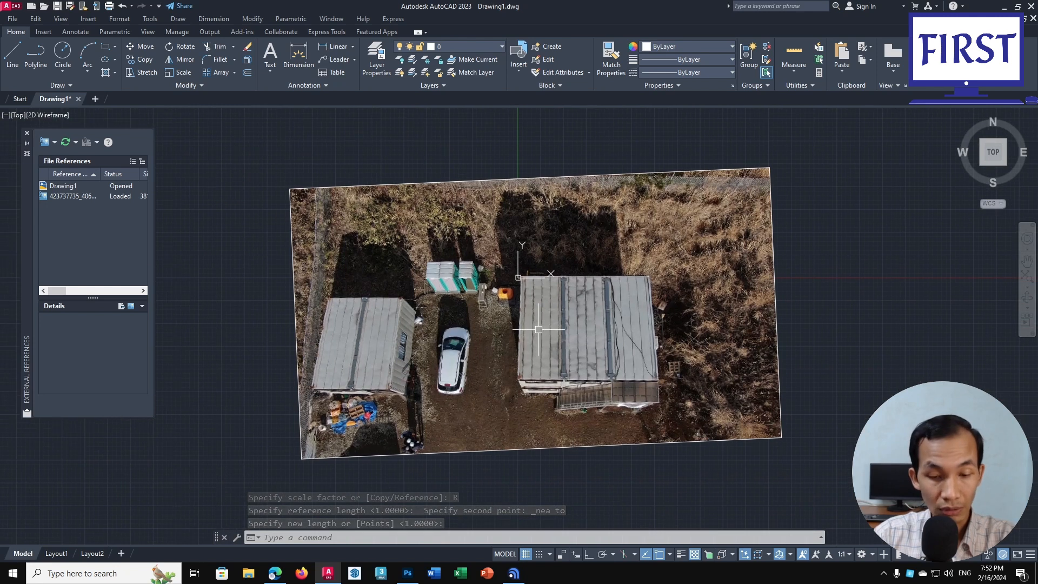
Draw a vertical line 5500 mm long downward from the roof's upper-left corner, with Ortho on
key(F8)
text(l)
key(Return)
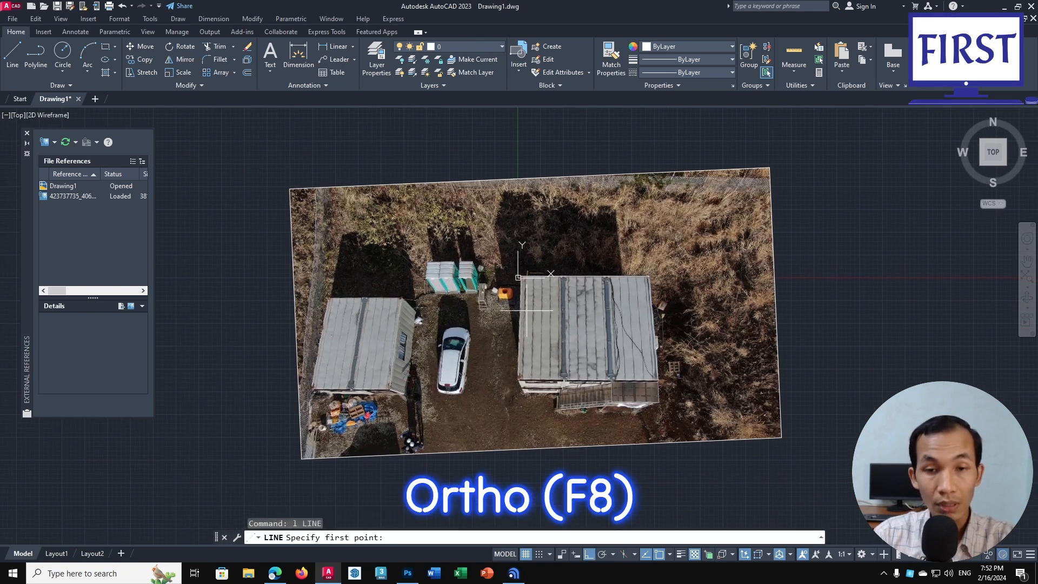
click(520, 276)
middle_drag(492, 346, 485, 295)
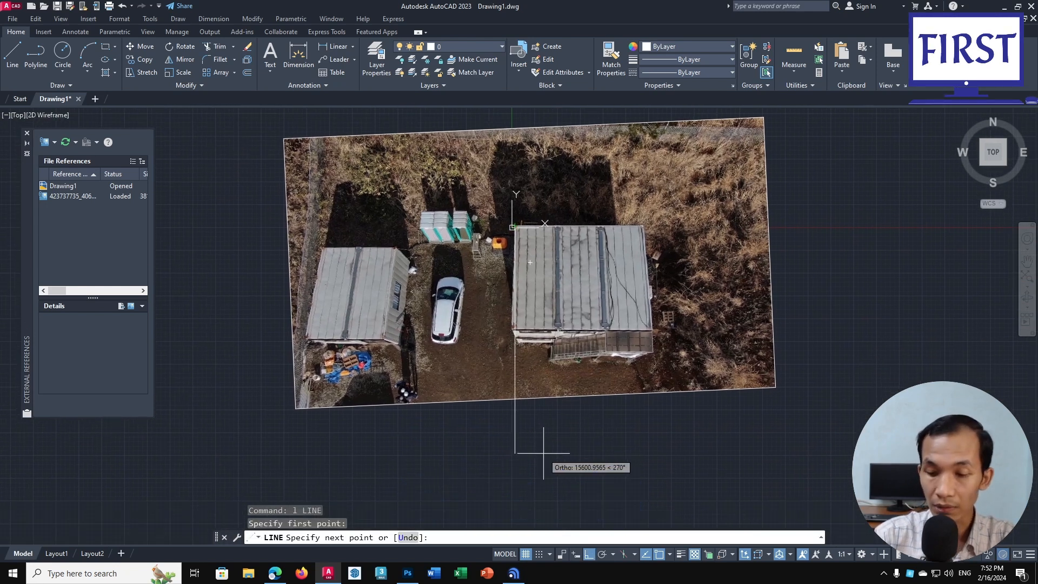
text(5500)
key(Return)
Compare the vertical line's lower end and direction with the roof's left edge and lower-left corner
scroll(541, 300, up, 4)
middle_drag(537, 300, 540, 348)
scroll(541, 348, down, 1)
middle_drag(602, 313, 594, 306)
scroll(675, 362, down, 1)
middle_drag(671, 364, 592, 372)
double_click(707, 368)
scroll(706, 369, up, 1)
middle_drag(707, 368, 824, 367)
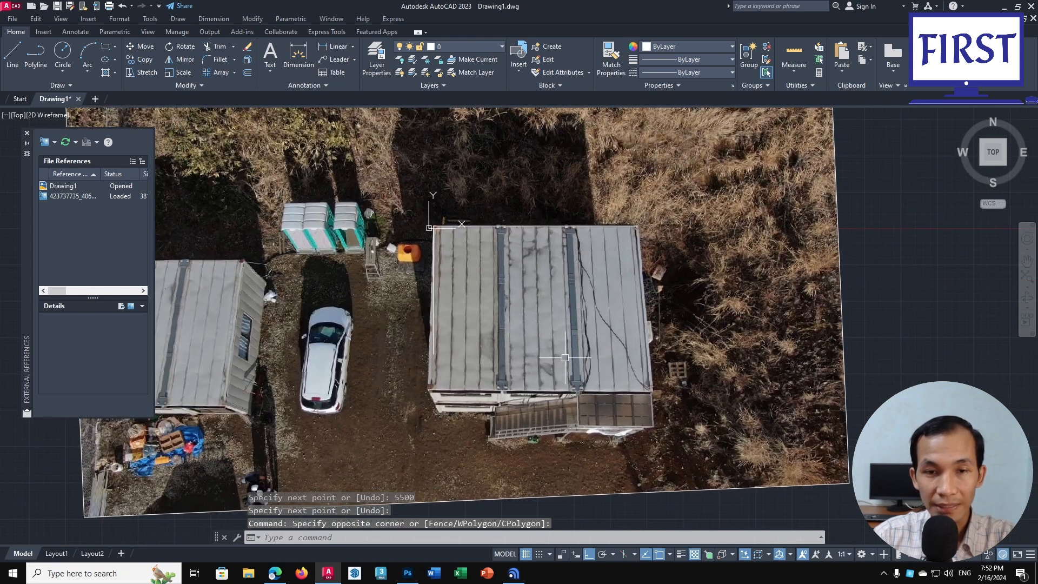
scroll(436, 358, up, 2)
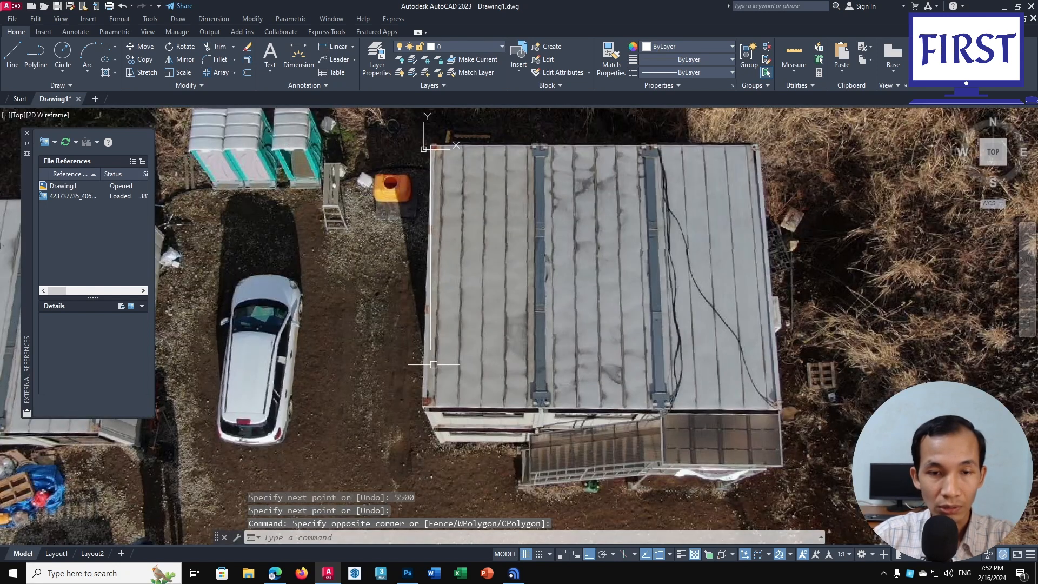
middle_drag(458, 353, 445, 358)
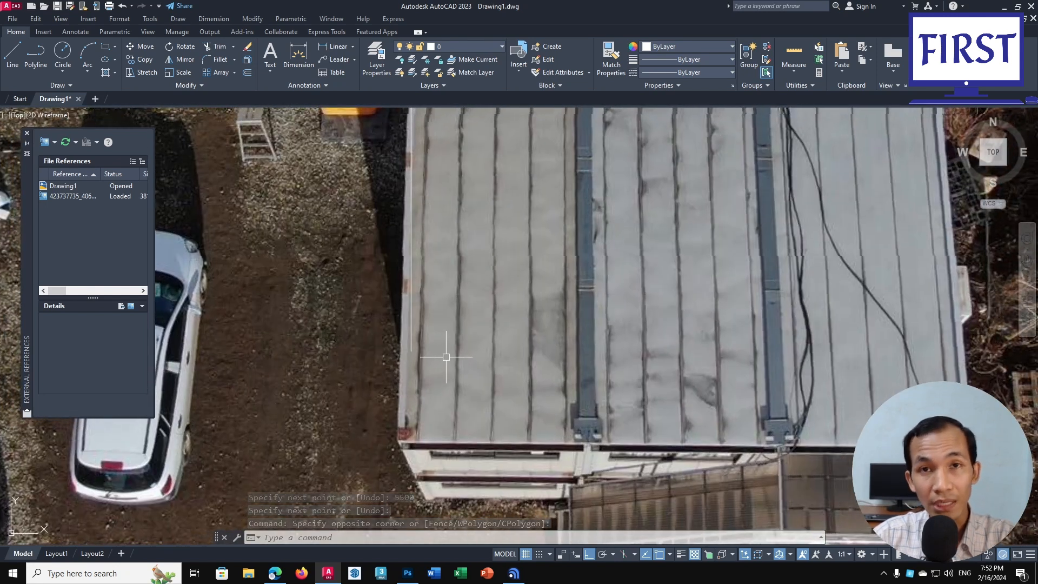
scroll(446, 355, down, 5)
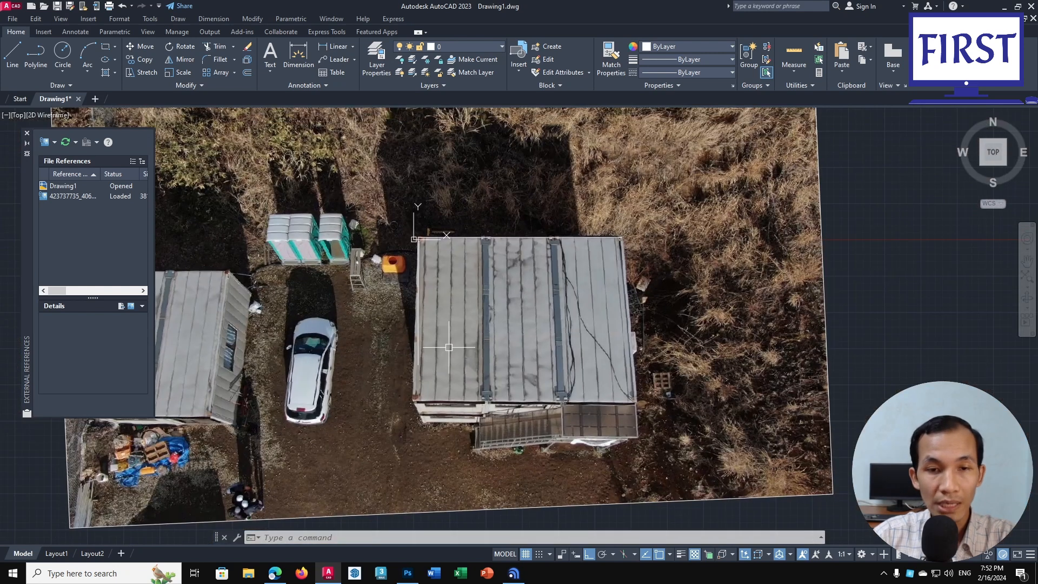
middle_drag(658, 324, 677, 335)
click(939, 336)
click(895, 363)
middle_drag(894, 362, 818, 359)
click(853, 345)
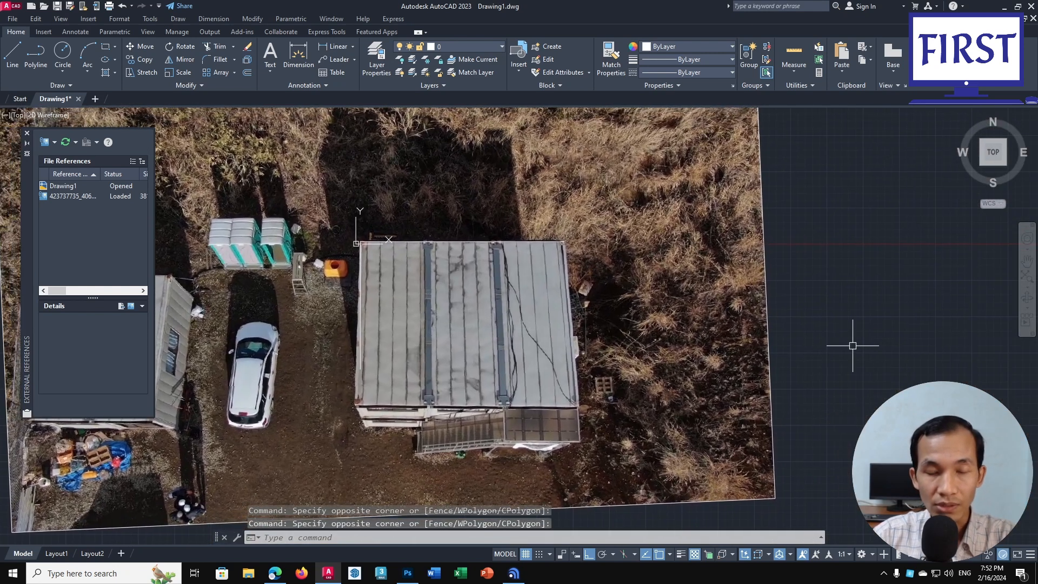
middle_drag(854, 345, 831, 352)
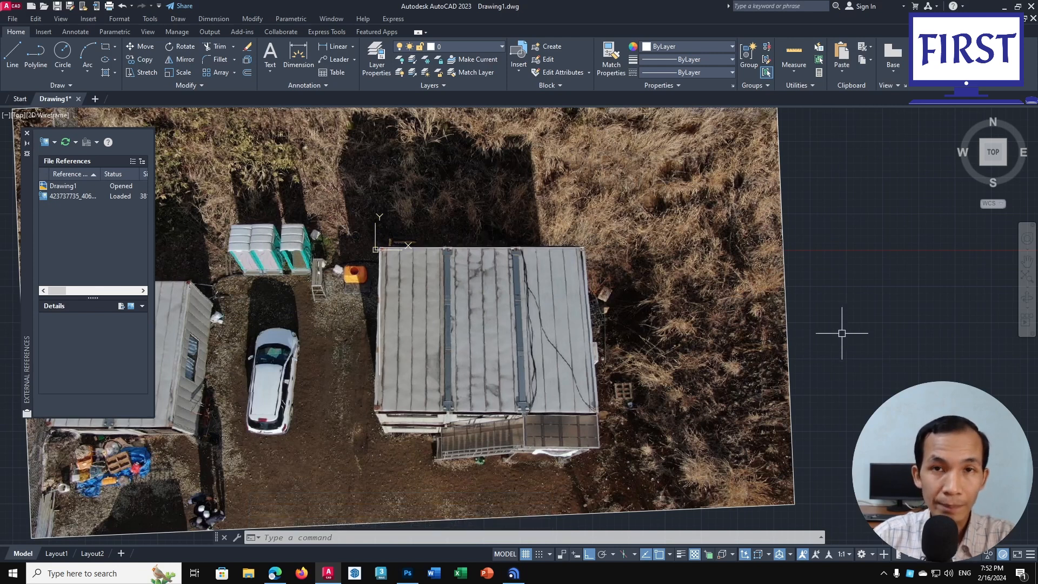
scroll(842, 333, down, 3)
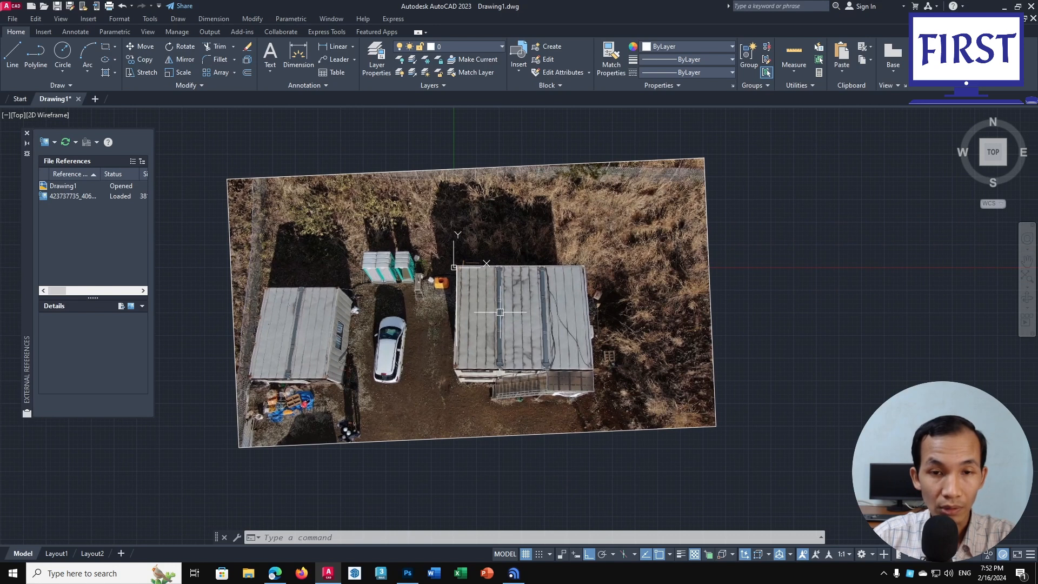
scroll(500, 312, up, 2)
scroll(485, 282, down, 2)
click(749, 327)
click(775, 308)
click(722, 330)
middle_drag(624, 330, 635, 328)
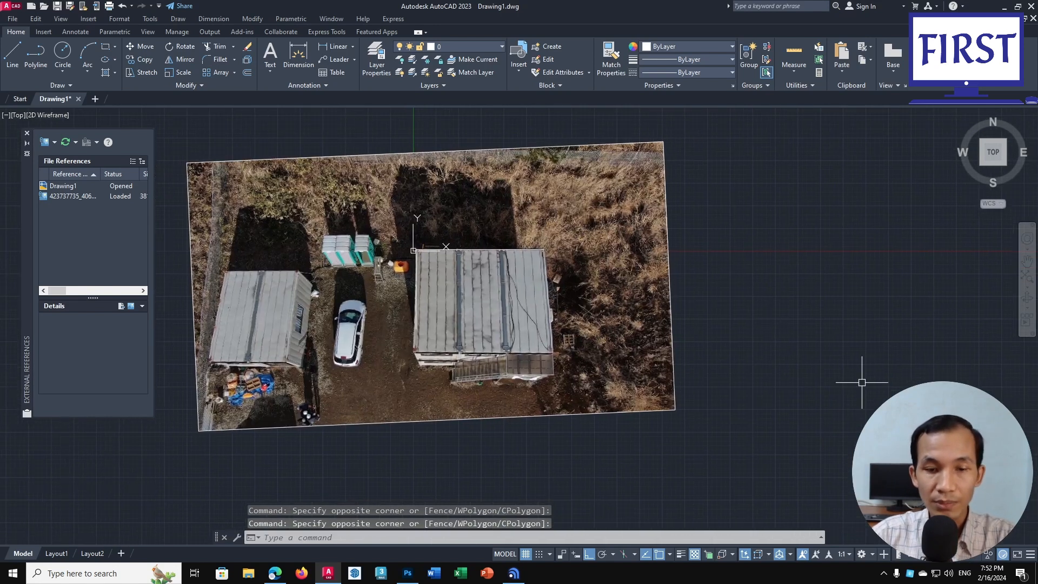
click(899, 379)
click(827, 402)
Switch to Photoshop, open the aerial photo JPG from the IMG_to_repair folder, and return to AutoCAD
click(408, 573)
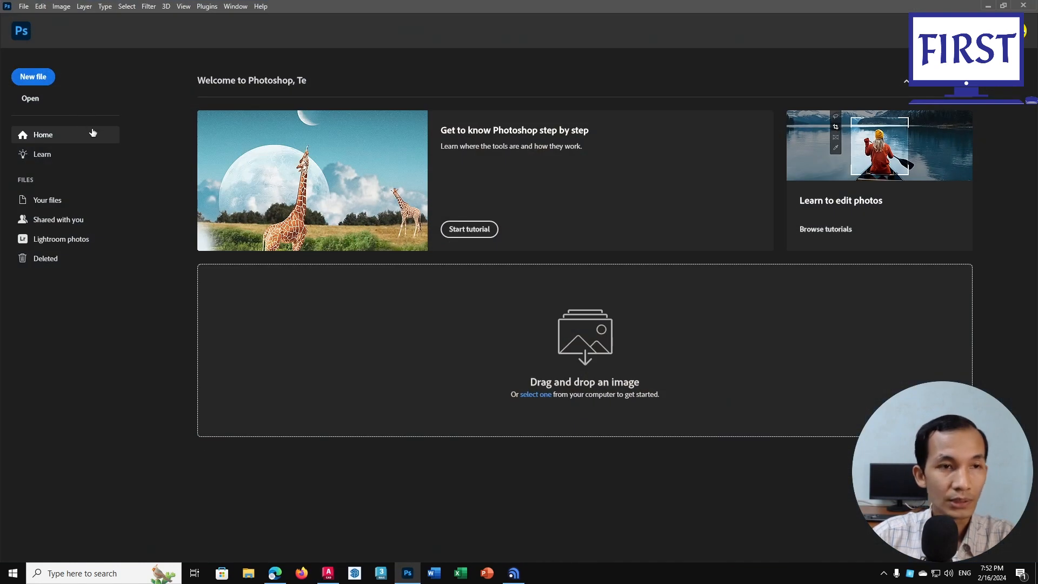
click(31, 99)
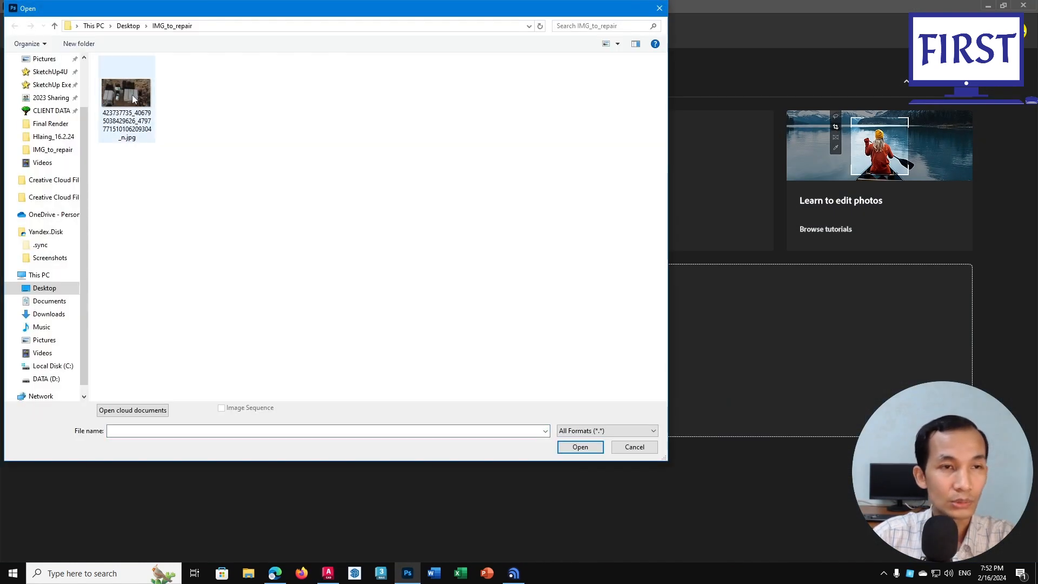
double_click(132, 95)
alt+scroll(501, 319, down, 1)
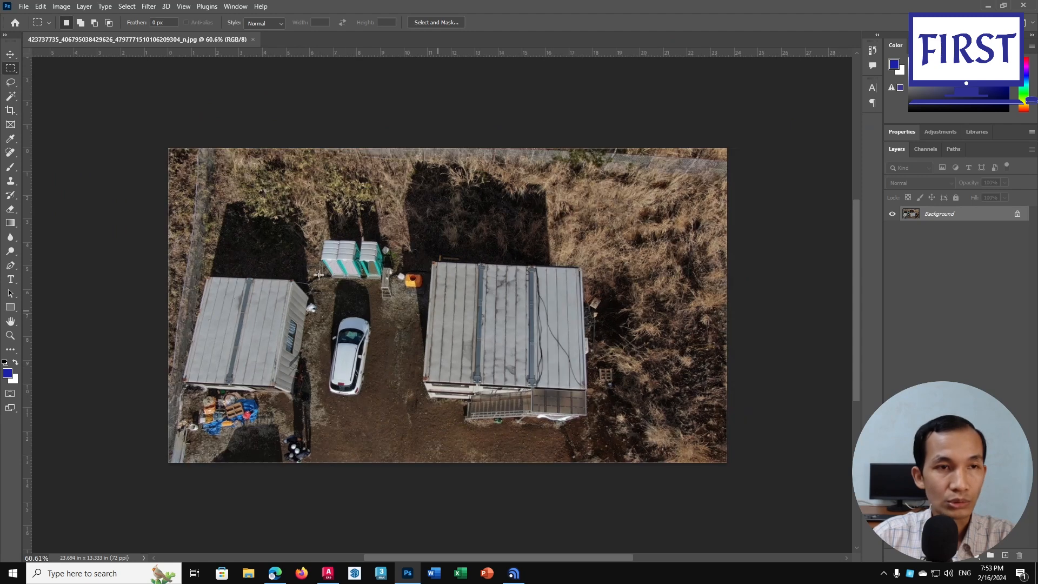
alt+scroll(472, 254, up, 3)
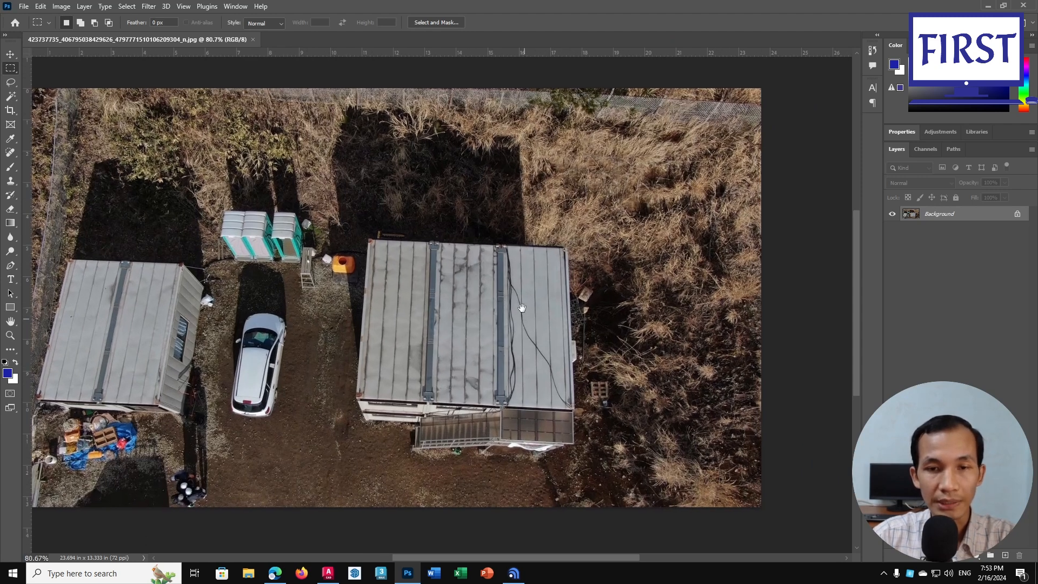
alt+scroll(464, 292, up, 1)
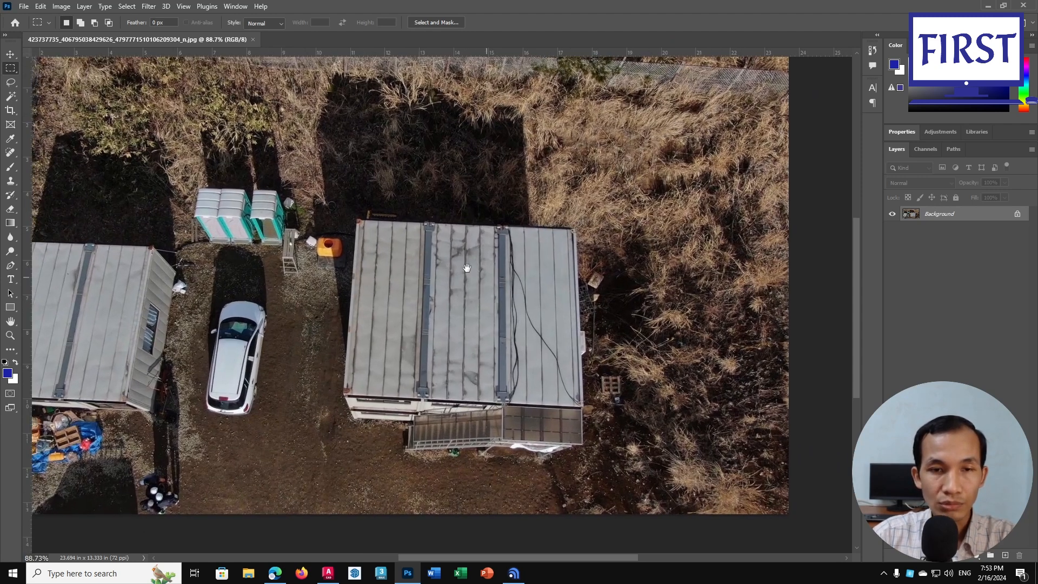
click(334, 578)
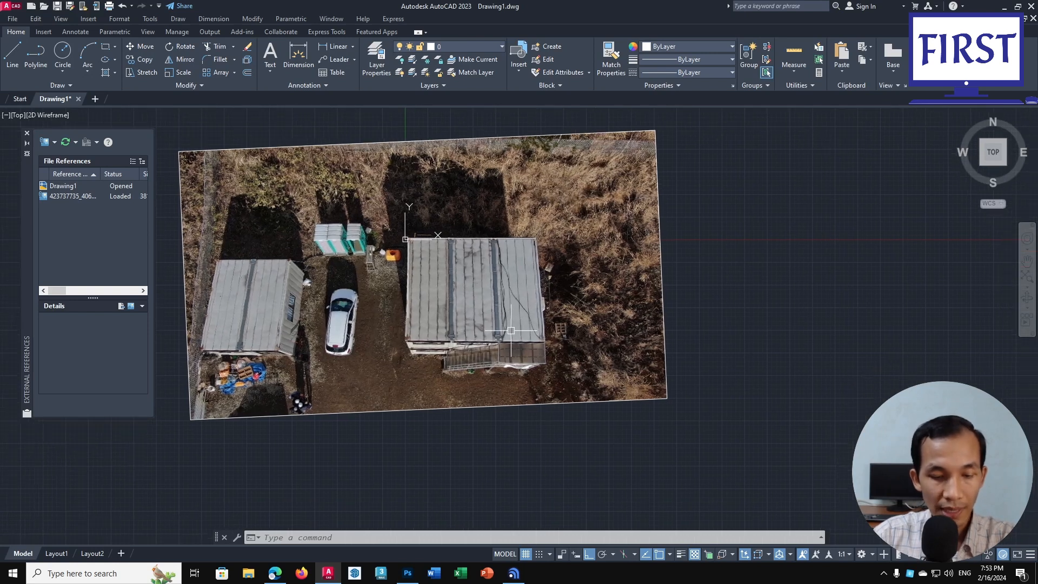
text(m)
key(space)
click(361, 204)
click(584, 361)
key(Escape)
key(Escape)
Copy the horizontal and vertical reference lines together to the empty area to the right of the aerial photo
text(co)
key(space)
click(361, 193)
click(547, 341)
key(space)
click(437, 323)
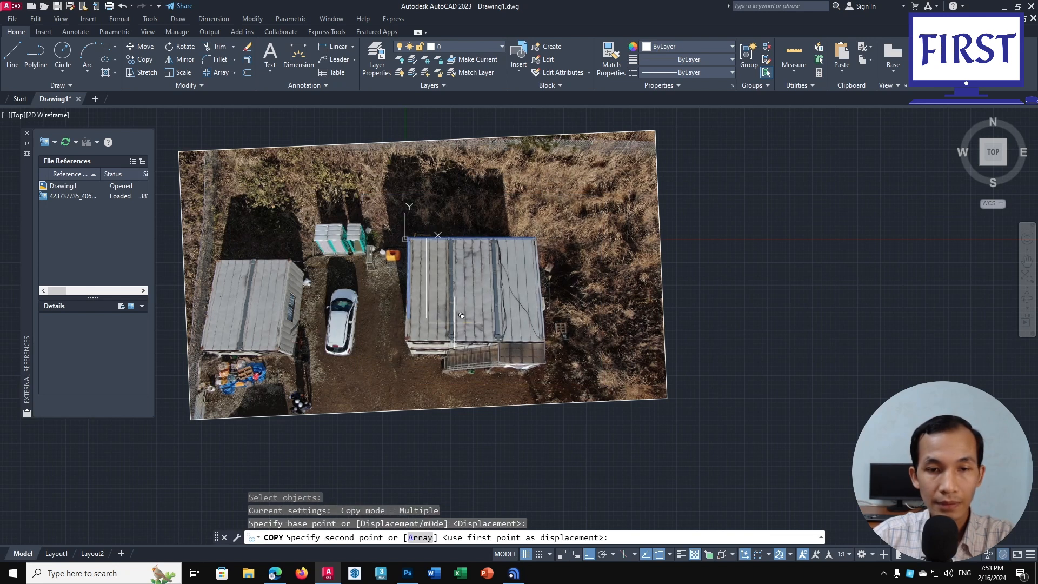
click(869, 344)
key(space)
scroll(849, 351, up, 2)
middle_drag(849, 351, 672, 373)
key(Escape)
Set the colour of the copied horizontal line to red
middle_drag(802, 274, 714, 325)
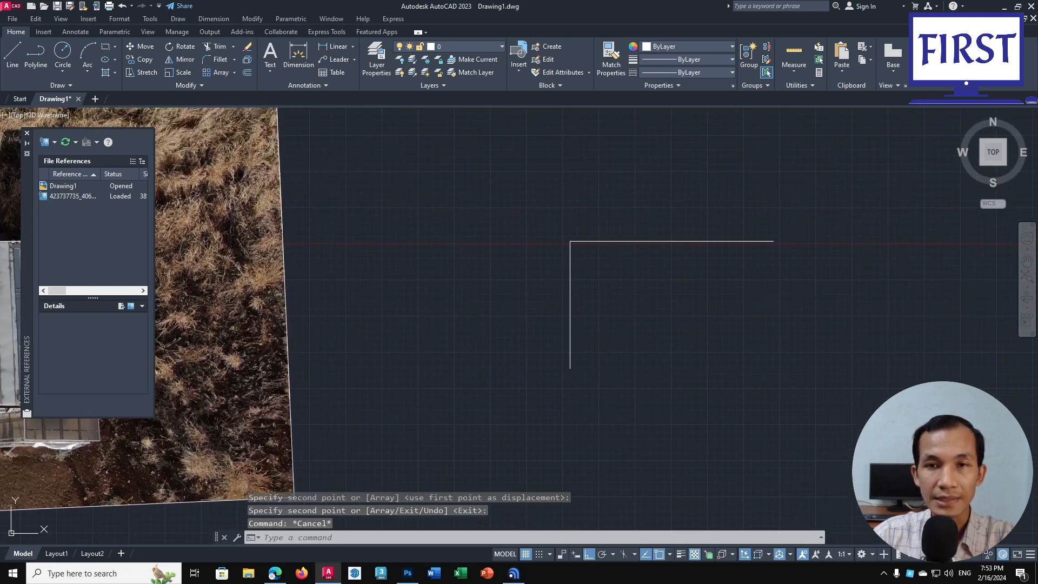
click(768, 304)
click(682, 199)
click(675, 45)
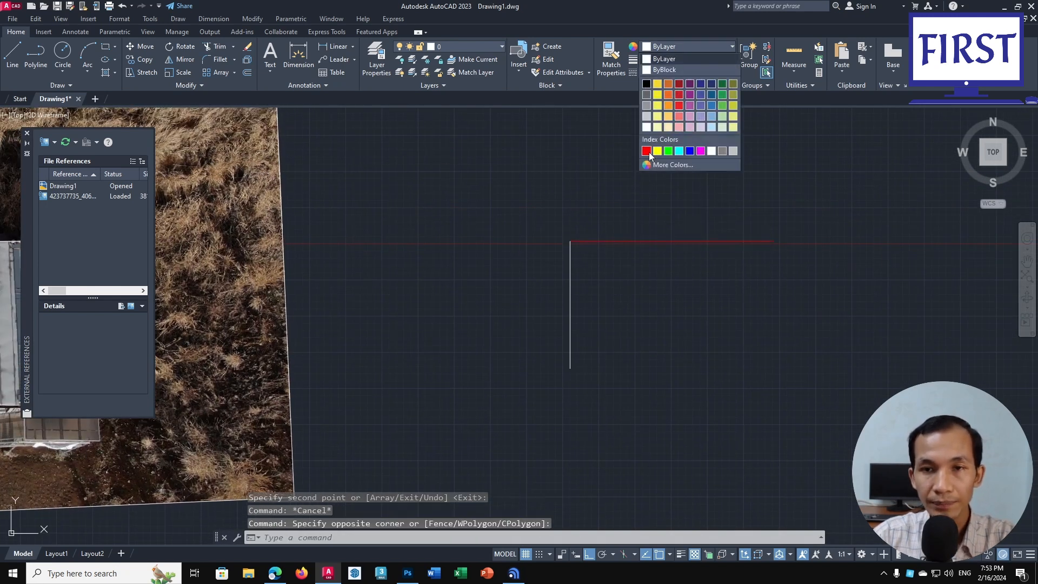
click(649, 151)
key(Escape)
Set the colour of the copied vertical line to green
click(643, 308)
click(479, 378)
click(674, 47)
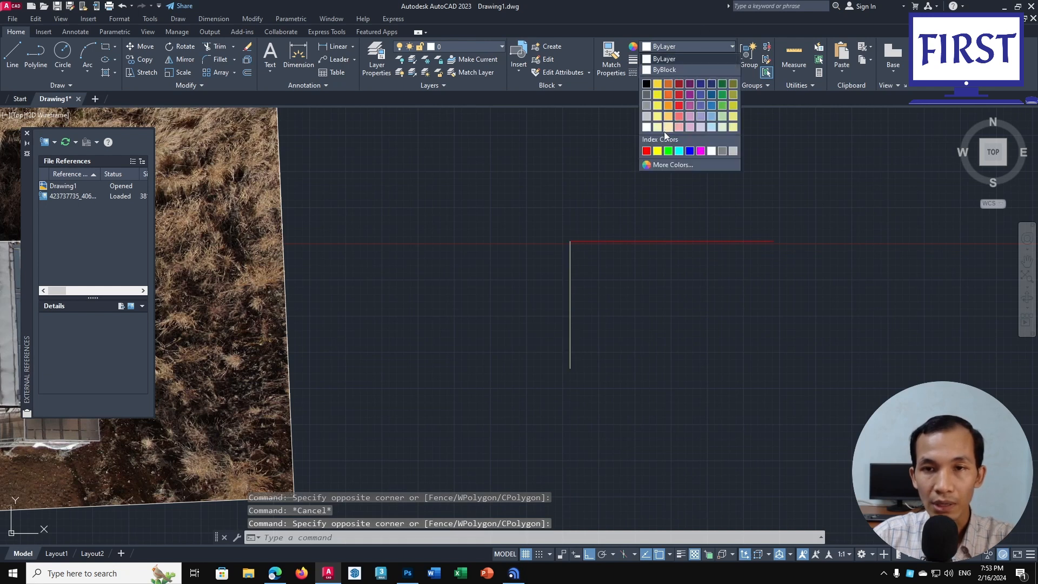
click(668, 151)
key(Escape)
Capture a rectangular screen snip around the red and green reference lines in the drawing and open it in Snip & Sketch
middle_drag(698, 322, 672, 343)
scroll(612, 339, up, 2)
click(598, 350)
click(600, 349)
click(808, 334)
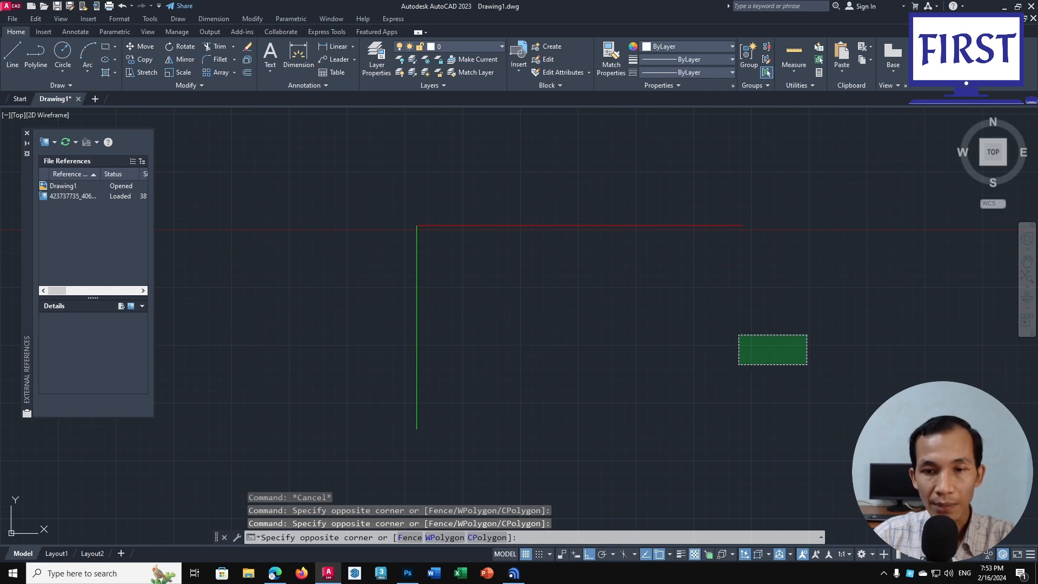
click(757, 375)
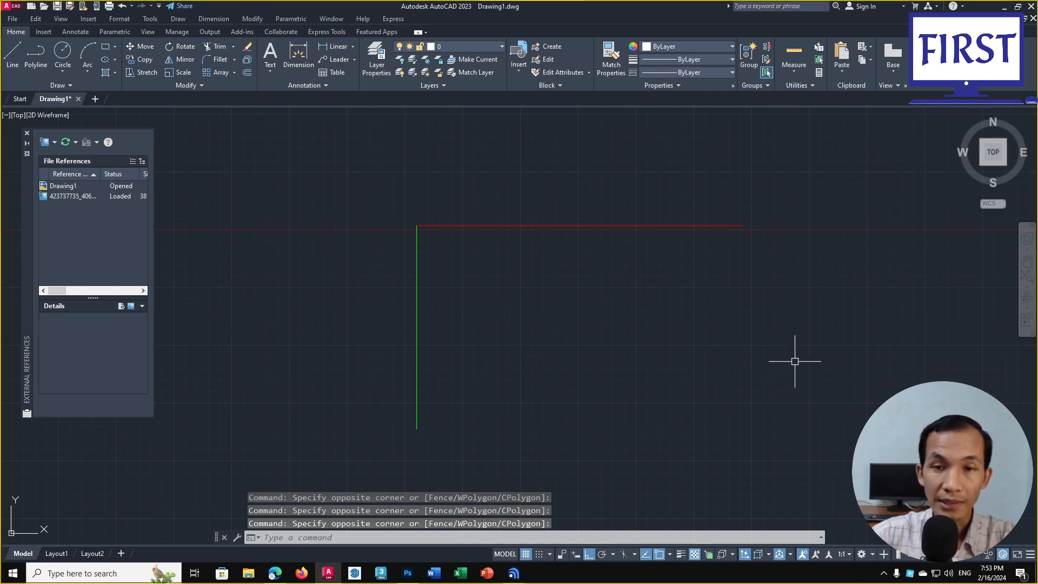
key(super+shift+s)
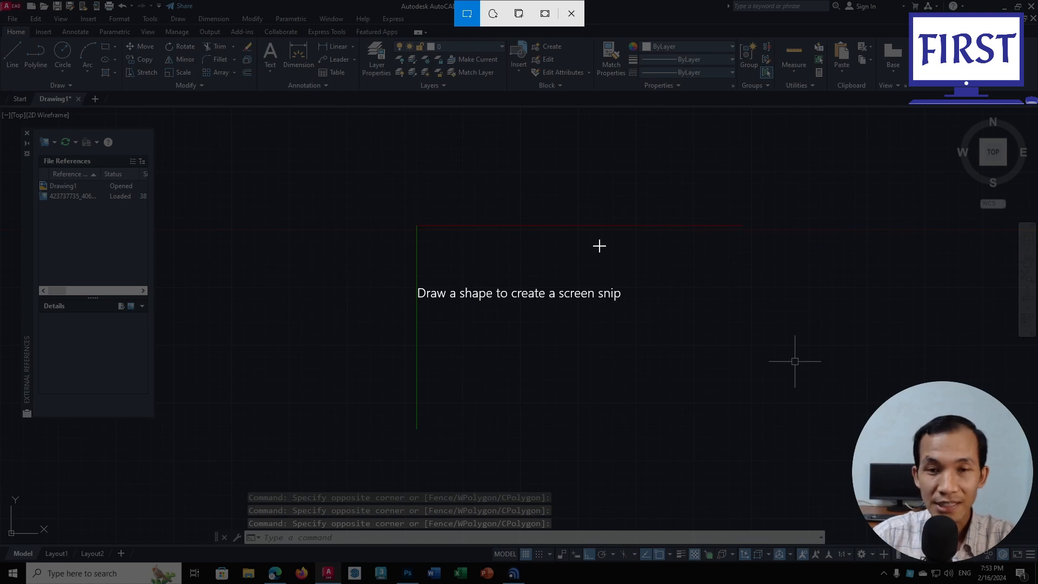
drag(359, 157, 771, 470)
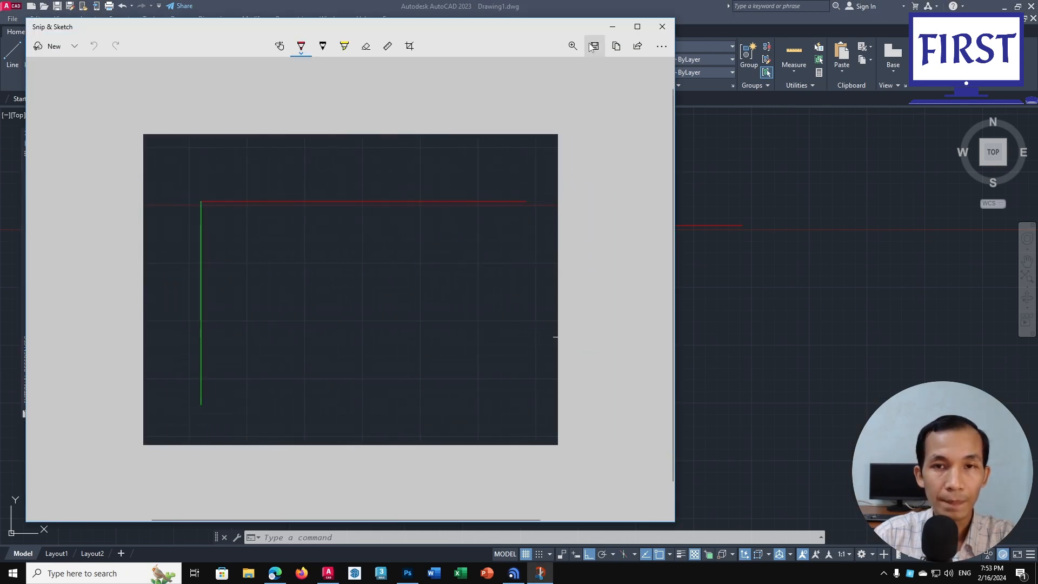
Save the snip as capture.png in the IMG_to_repair folder on the Desktop and close Snip & Sketch
key(ctrl+s)
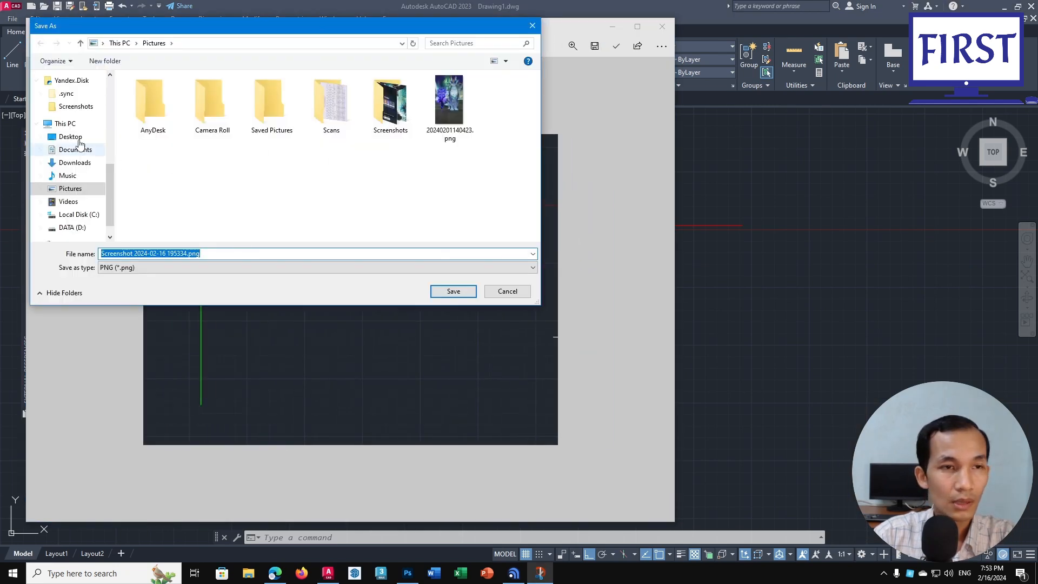
scroll(64, 170, up, 1)
click(68, 171)
double_click(172, 145)
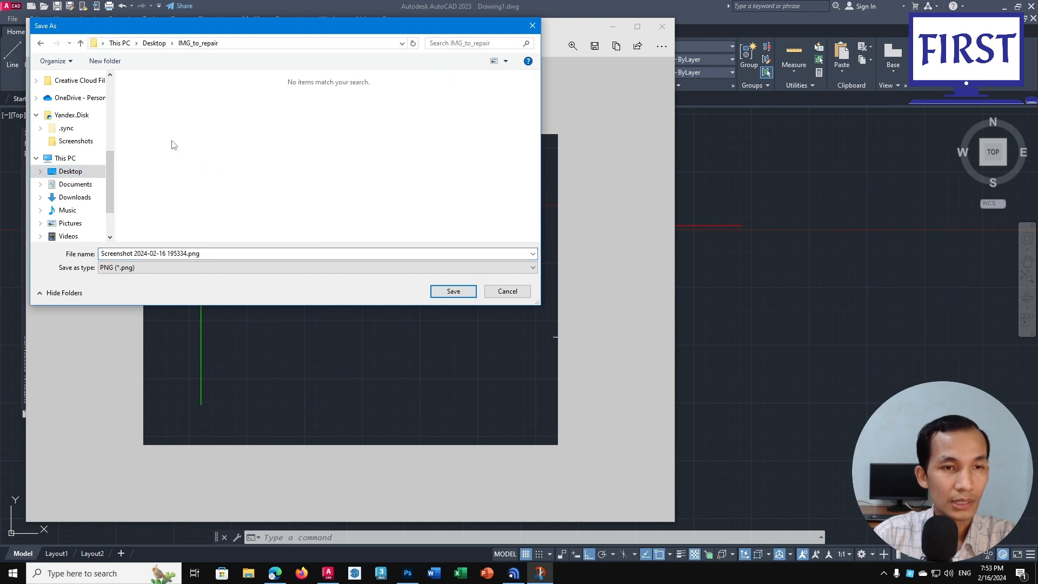
click(180, 253)
text(c)
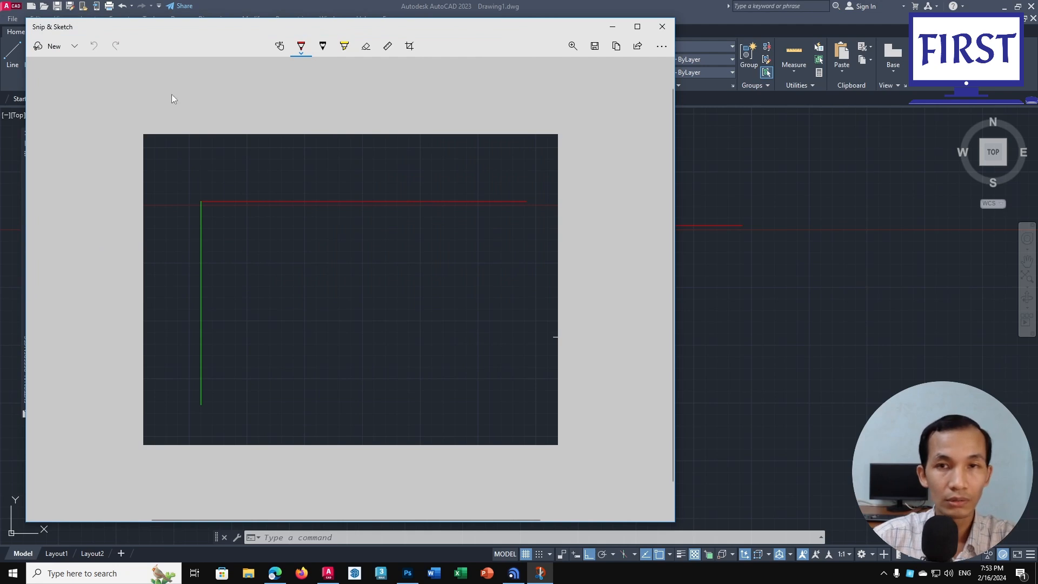
click(662, 27)
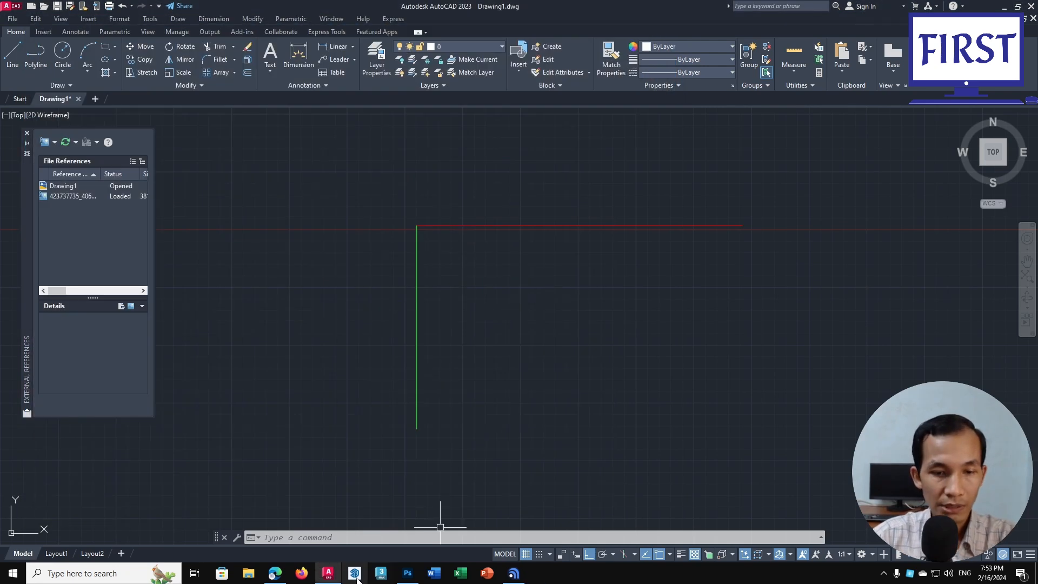
Switch to Photoshop and open capture.png from the IMG_to_repair folder
click(408, 573)
click(23, 5)
click(41, 31)
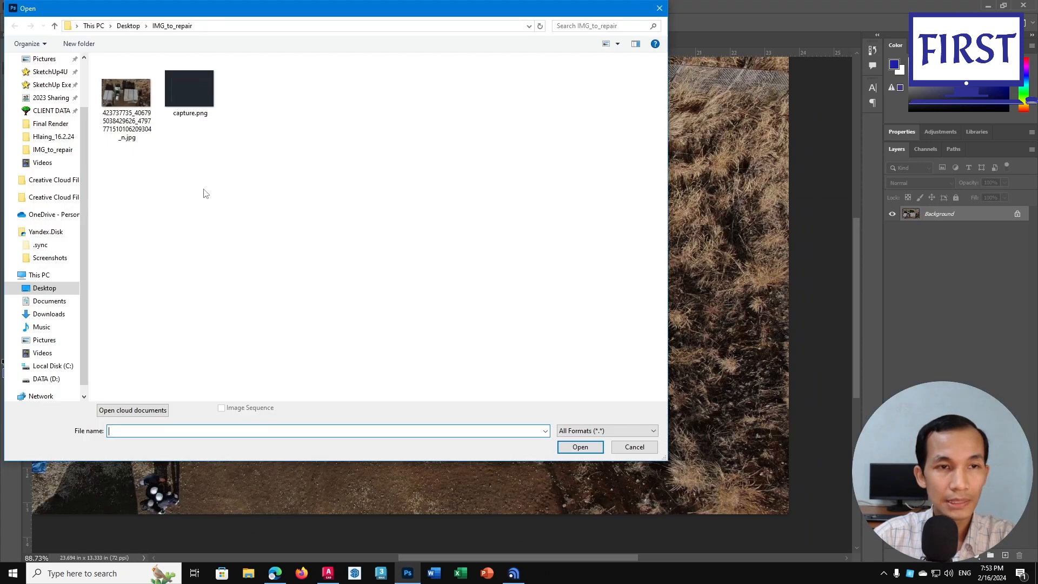
double_click(187, 83)
alt+scroll(542, 278, down, 2)
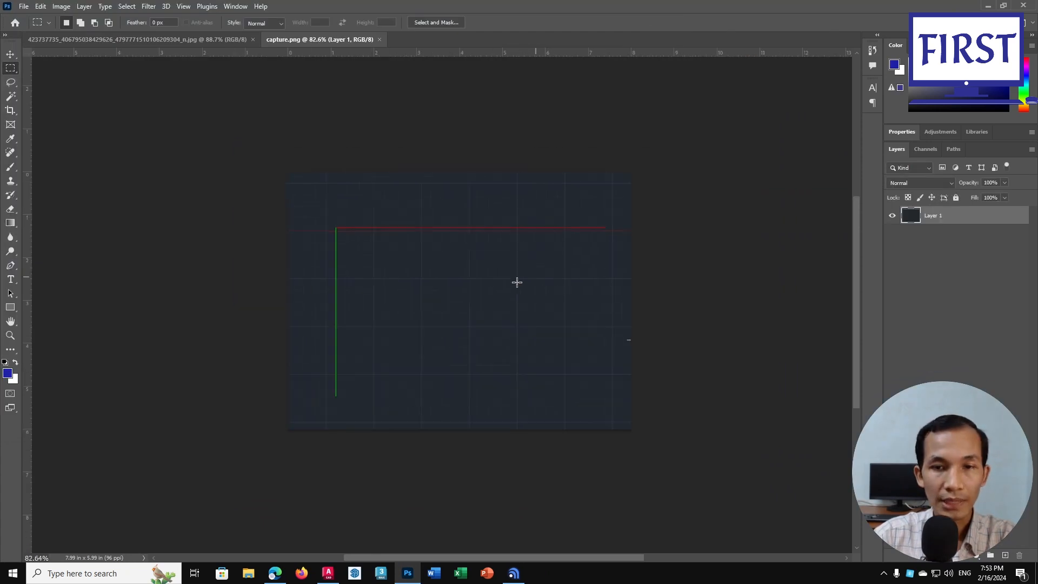
drag(516, 283, 549, 285)
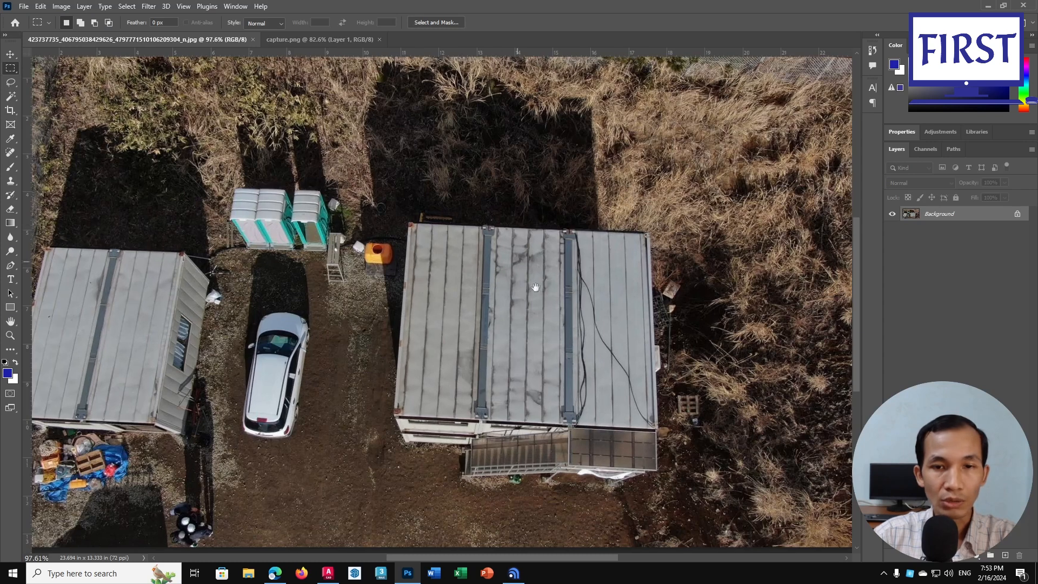
Straighten the aerial photo with the Crop tool's Straighten option along the upper edge of the large container roof
drag(558, 330, 527, 297)
alt+scroll(535, 286, up, 1)
alt+scroll(535, 287, down, 2)
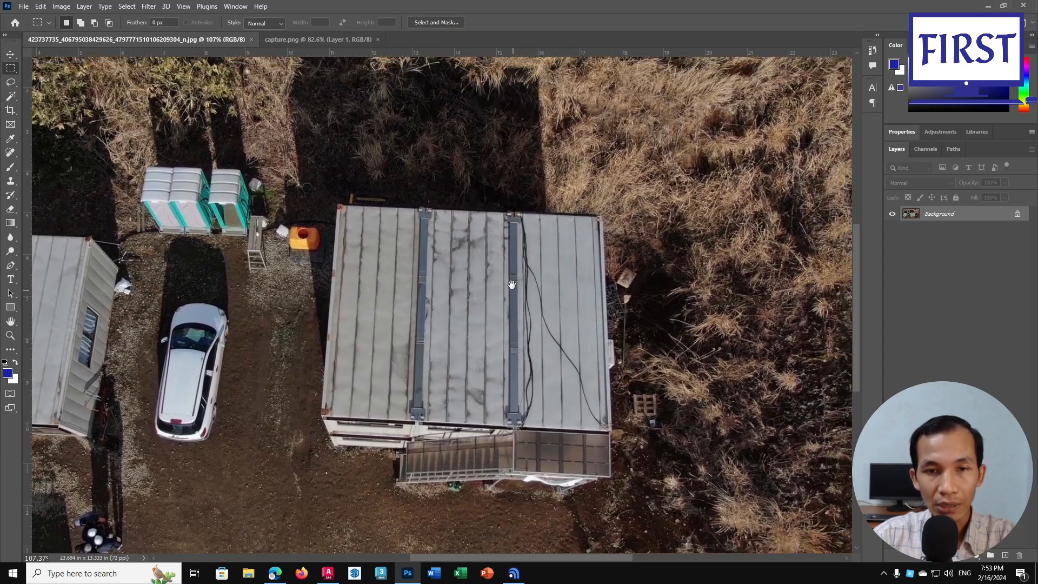
alt+scroll(509, 279, down, 2)
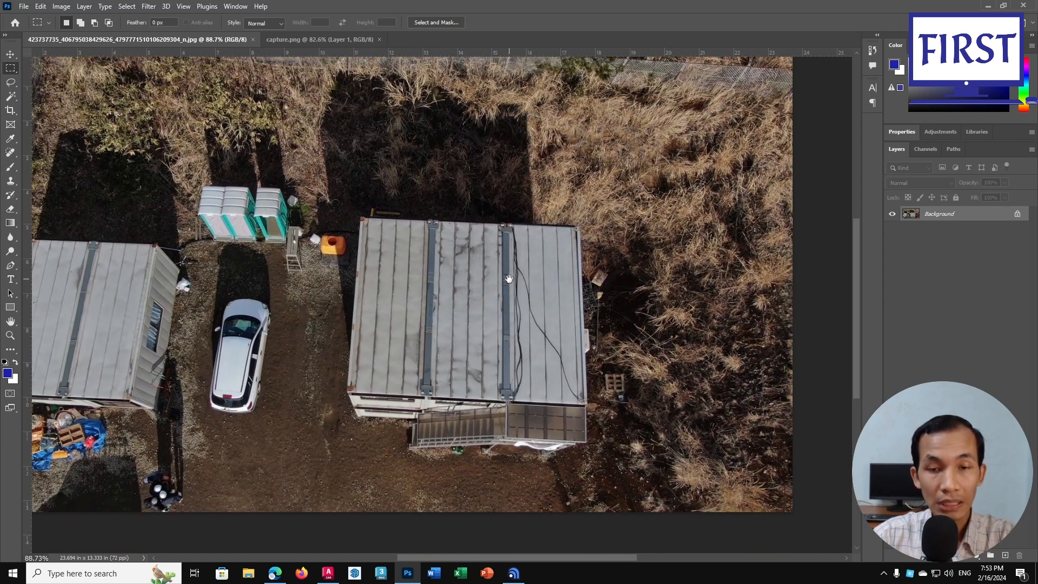
alt+scroll(509, 276, up, 2)
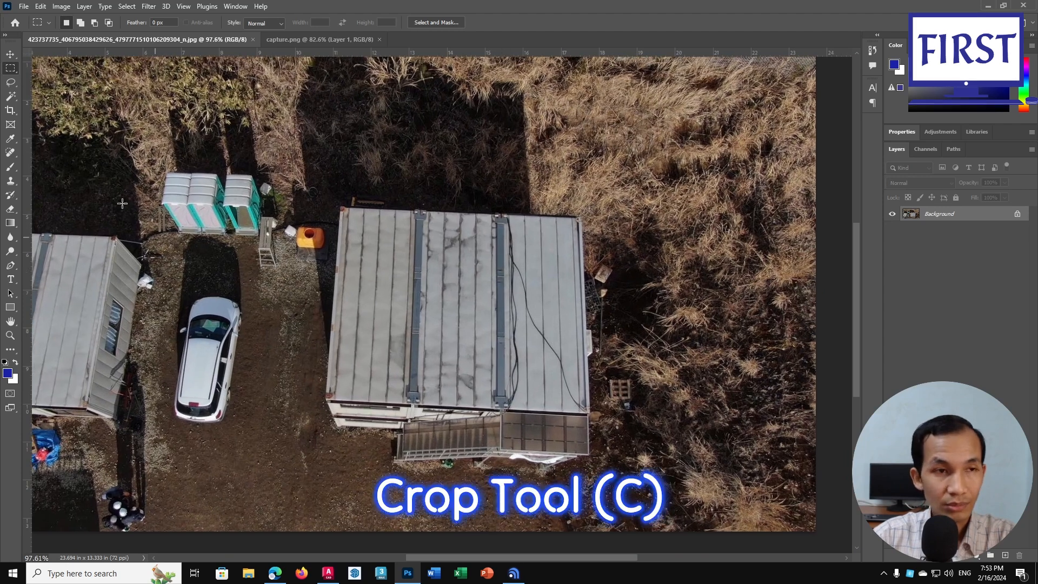
key(c)
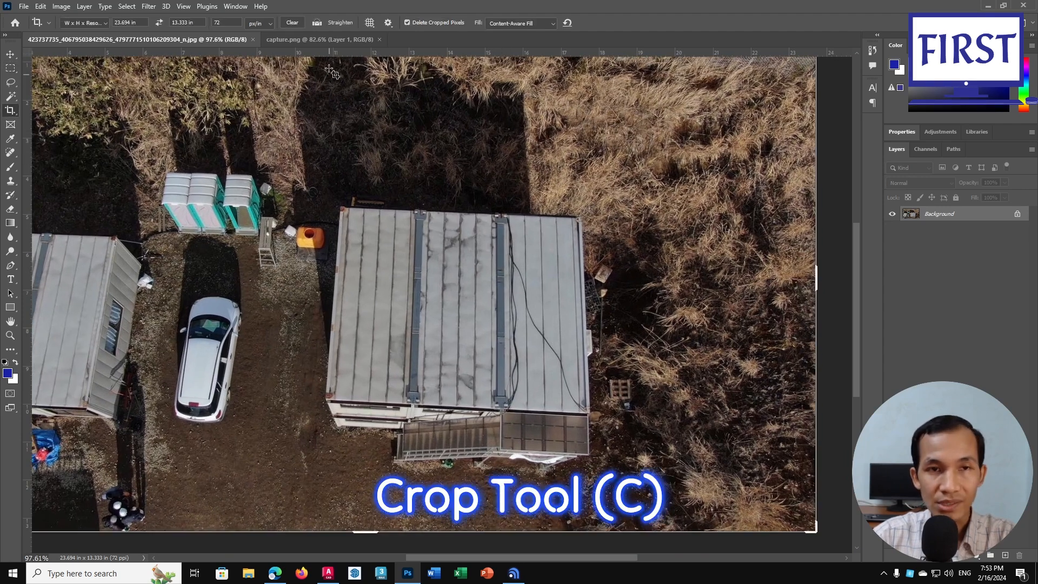
click(318, 23)
alt+scroll(320, 224, up, 8)
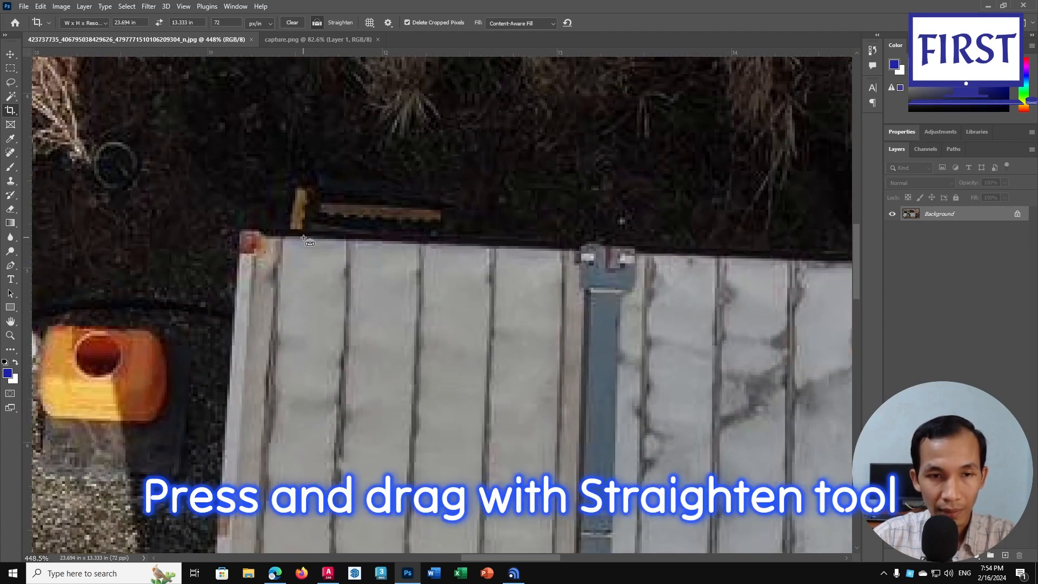
drag(304, 239, 529, 249)
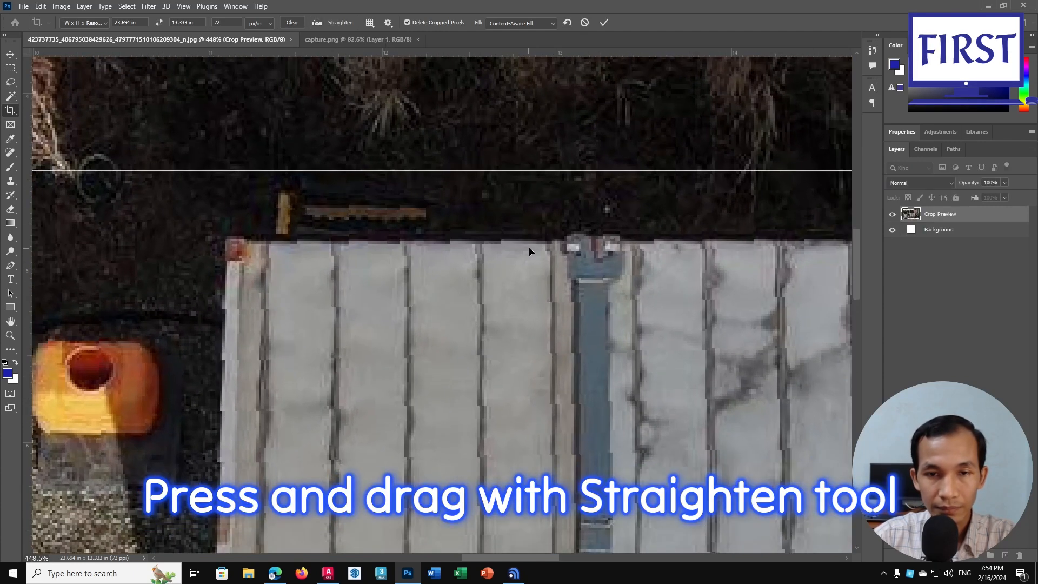
Keep Content-Aware Fill as the crop's fill for the empty corners and apply the straightened crop
alt+scroll(528, 248, down, 3)
alt+scroll(521, 255, down, 8)
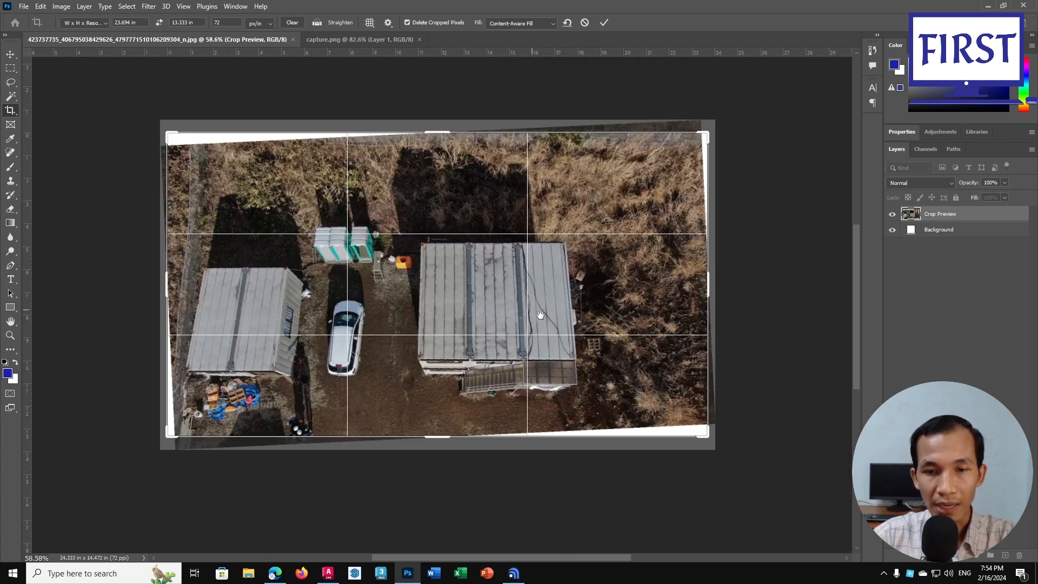
middle_drag(541, 315, 526, 292)
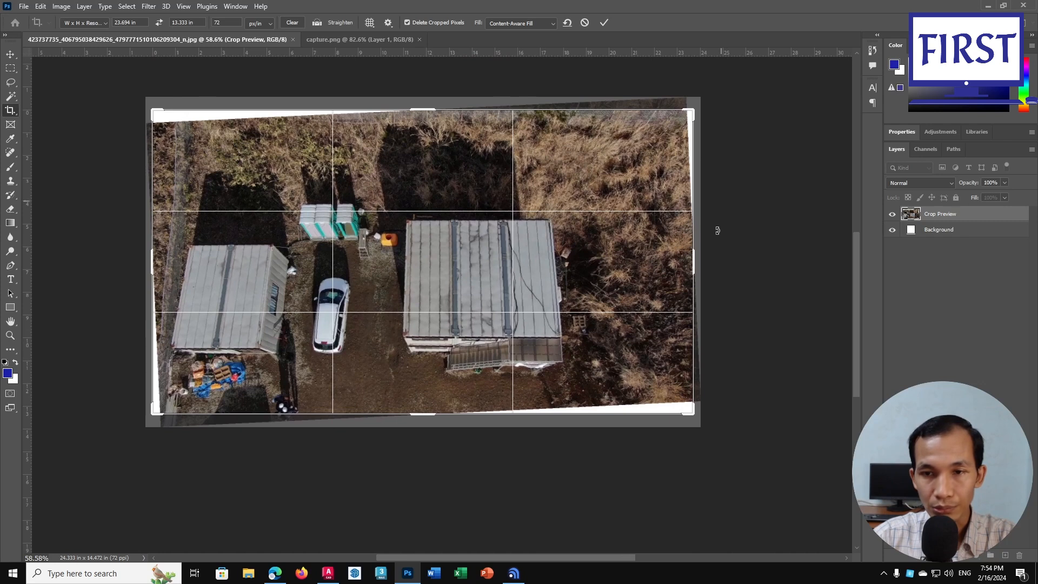
alt+scroll(567, 235, up, 1)
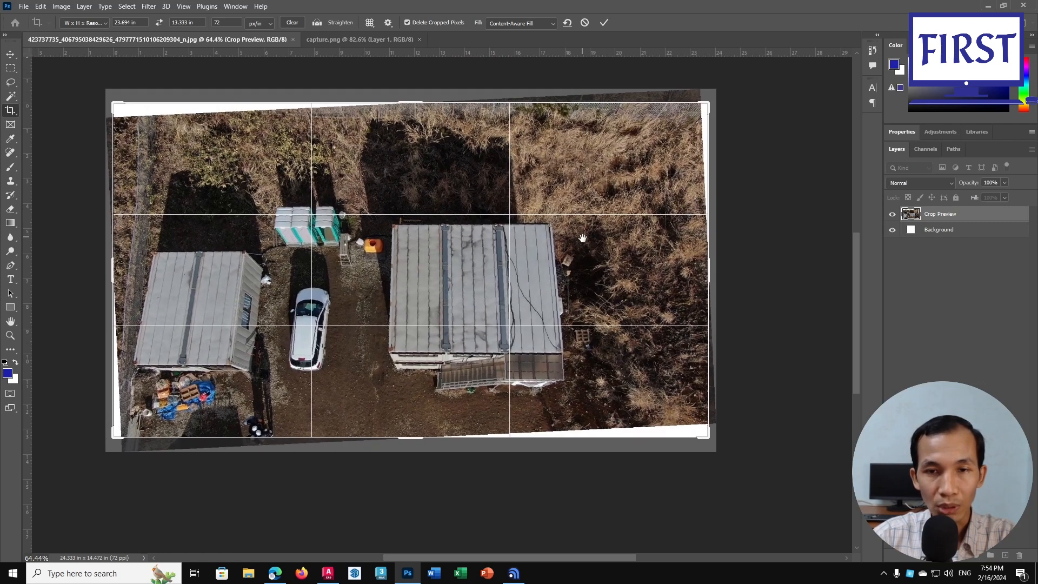
middle_drag(582, 239, 586, 250)
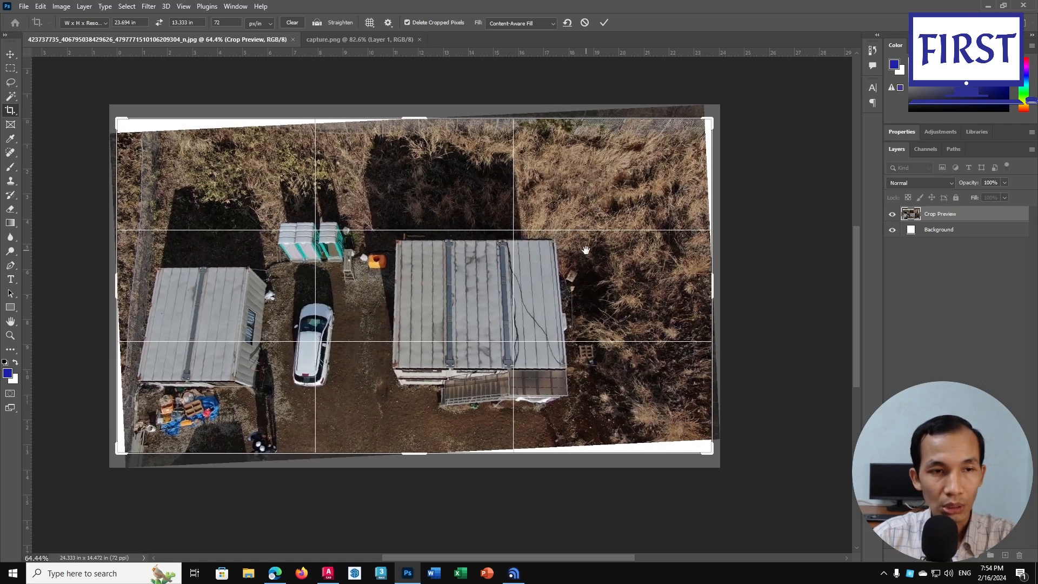
click(544, 26)
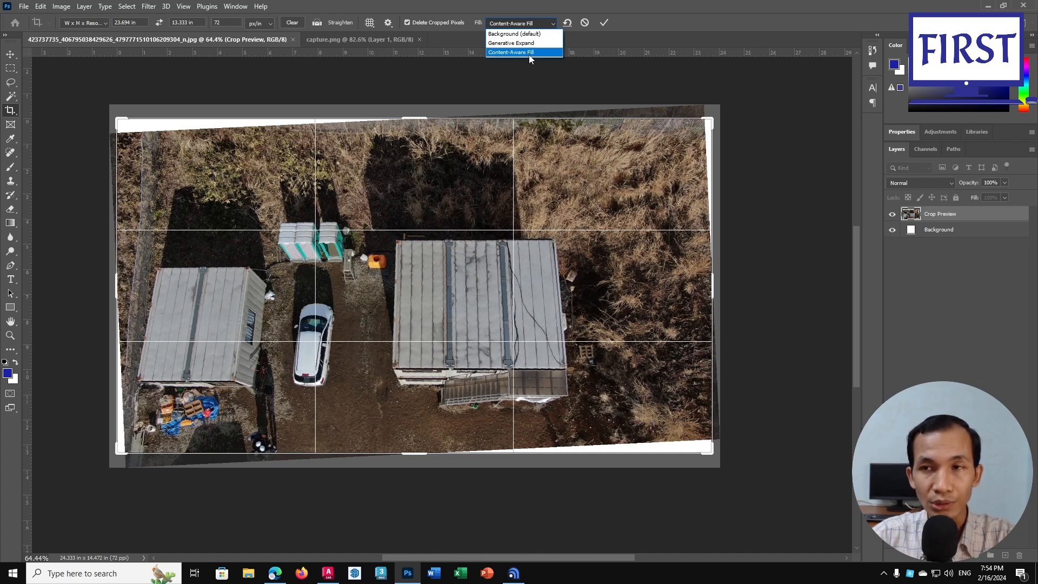
click(530, 53)
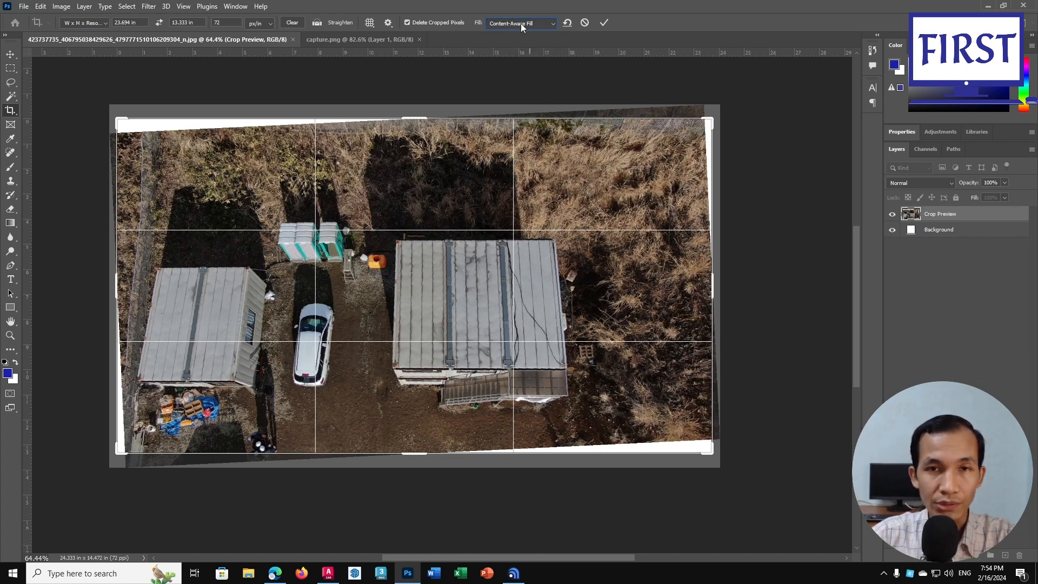
click(605, 23)
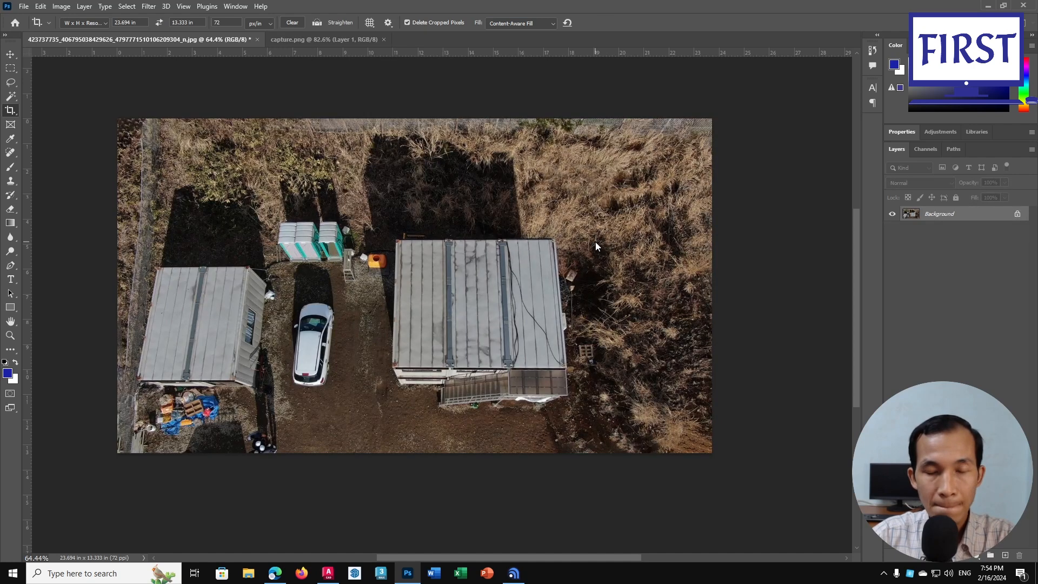
Examine the straightened photo's filled corners and the edges of the large container roof
middle_drag(576, 289, 573, 274)
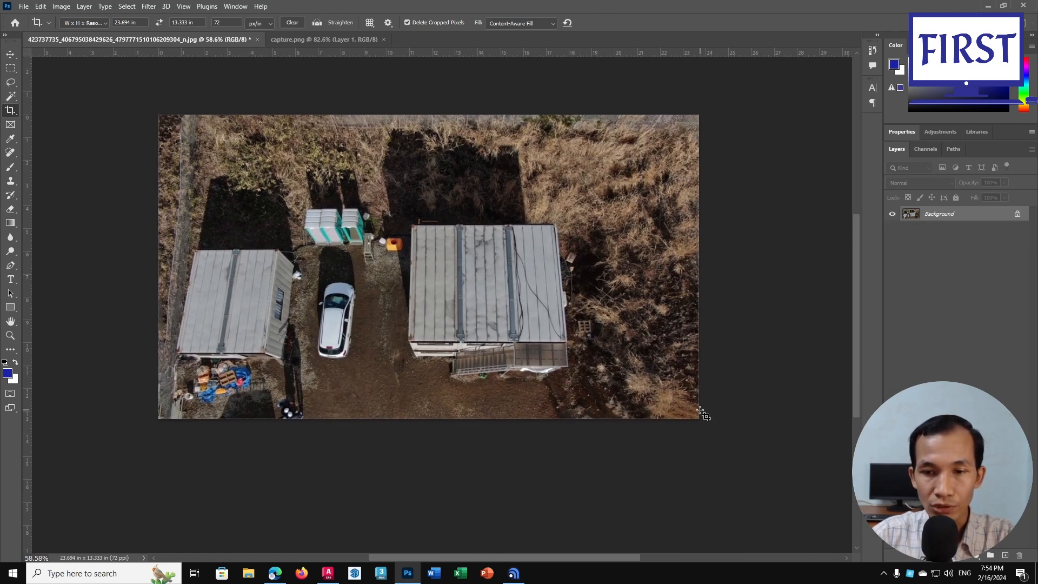
alt+scroll(574, 364, up, 3)
middle_drag(578, 364, 595, 380)
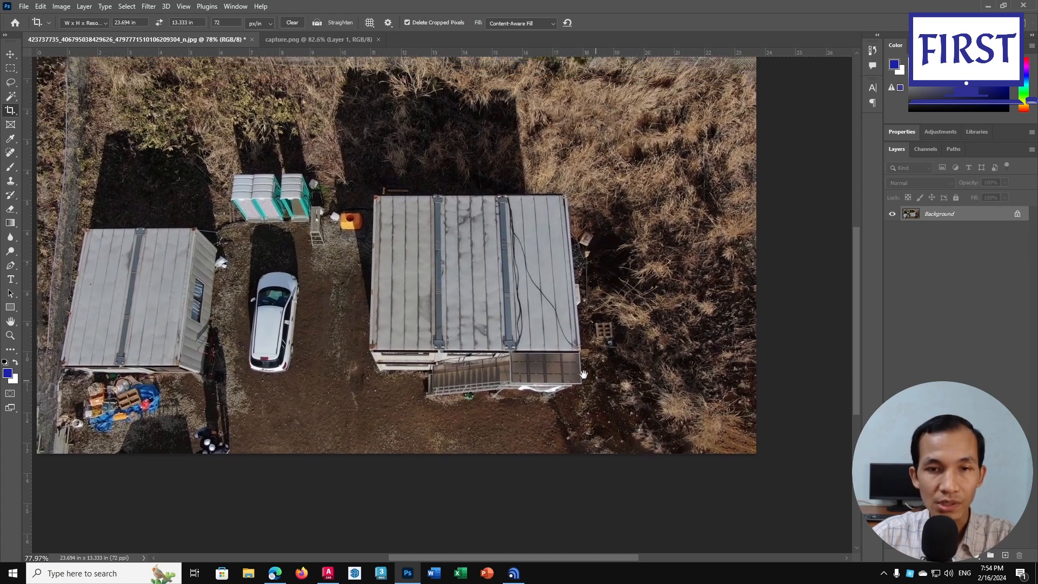
alt+scroll(503, 297, down, 1)
middle_drag(505, 297, 517, 309)
alt+scroll(433, 229, up, 2)
alt+scroll(436, 231, up, 1)
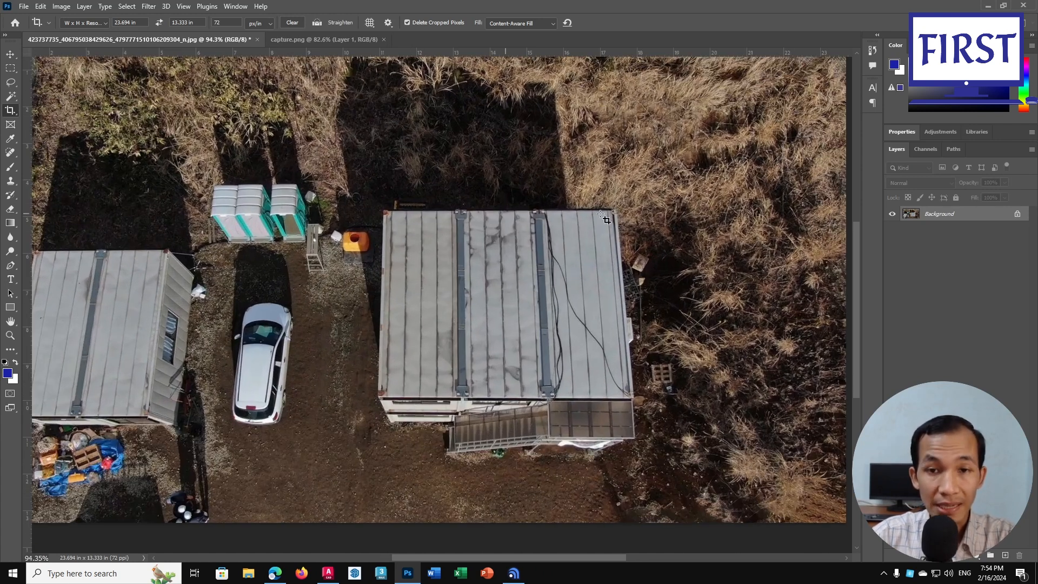
alt+scroll(594, 243, down, 4)
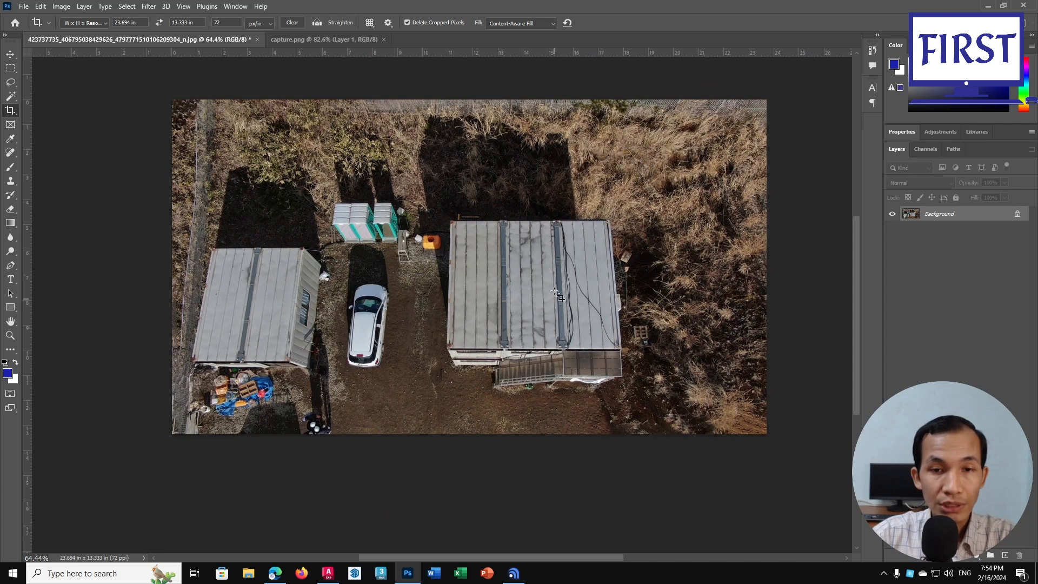
middle_drag(554, 287, 541, 284)
Copy the capture.png layer into the aerial photo with the Move tool and place it over the large container roof
click(299, 39)
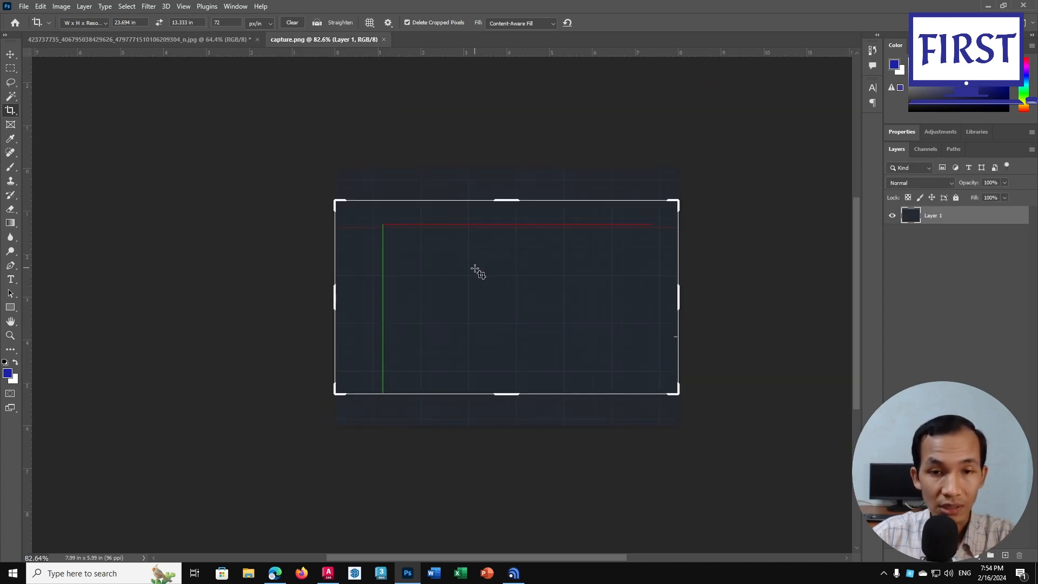
alt+scroll(473, 273, down, 2)
key(v)
drag(498, 275, 532, 278)
alt+scroll(532, 278, up, 3)
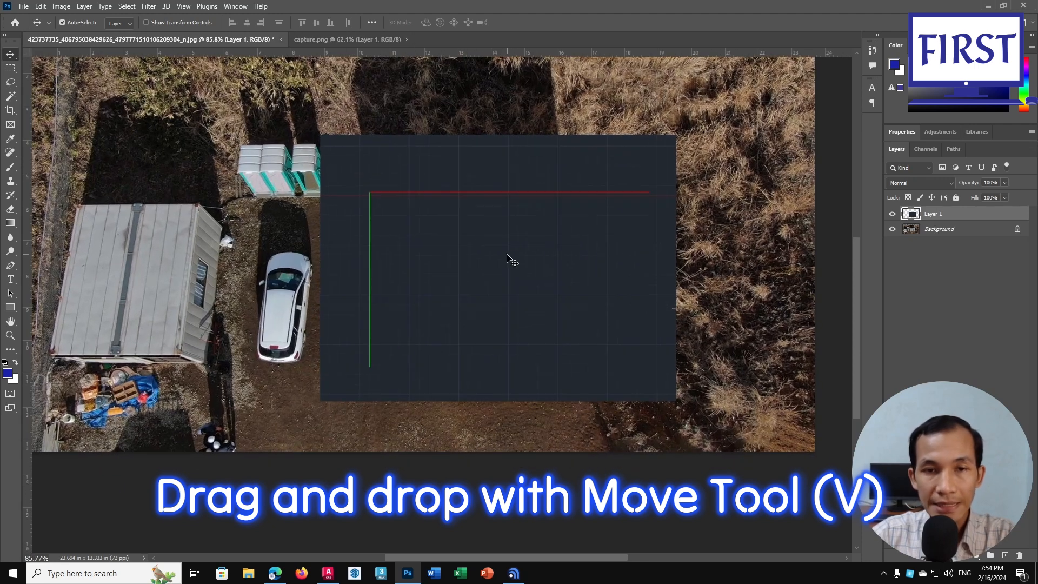
mouse_move(521, 262)
mouse_down()
mouse_move(535, 252)
mouse_move(541, 266)
mouse_up()
Set the blending mode of the reference-line layer to Screen
middle_drag(557, 262, 537, 254)
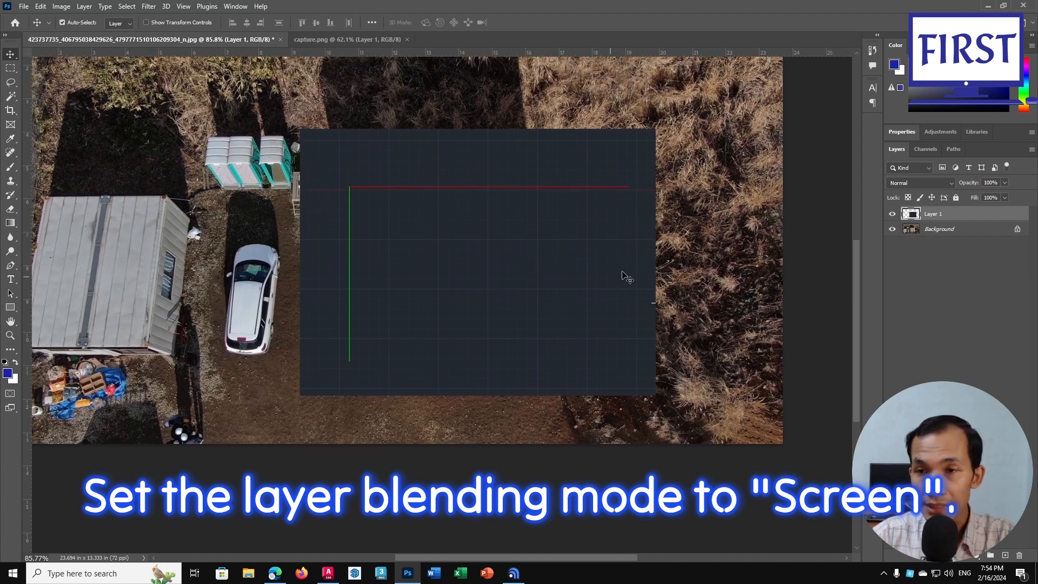
click(939, 182)
click(909, 287)
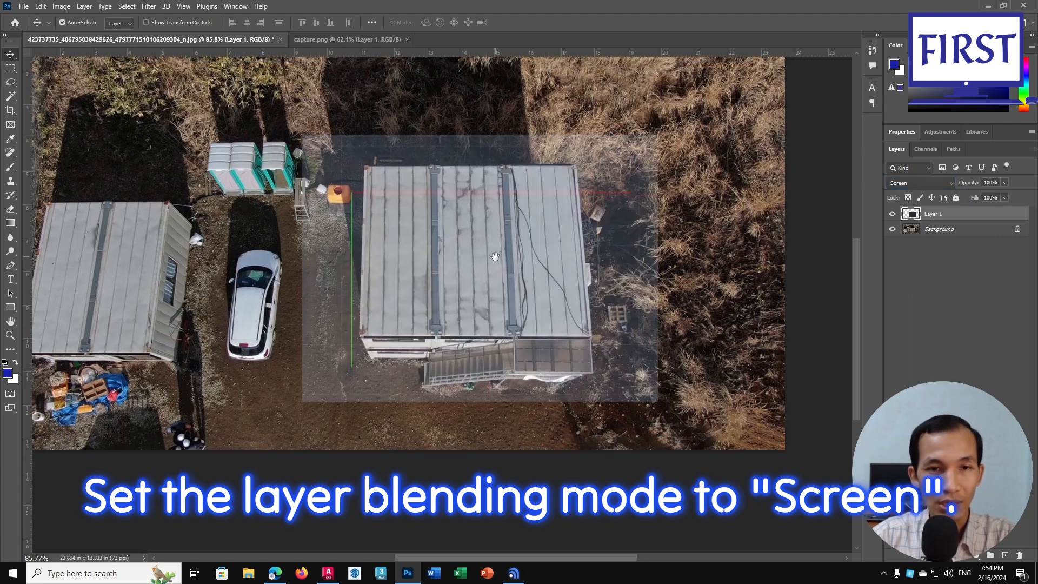
Move the reference-line layer so the corner of the red and green lines meets the container roof's upper-left corner
alt+scroll(487, 243, up, 2)
drag(493, 269, 501, 224)
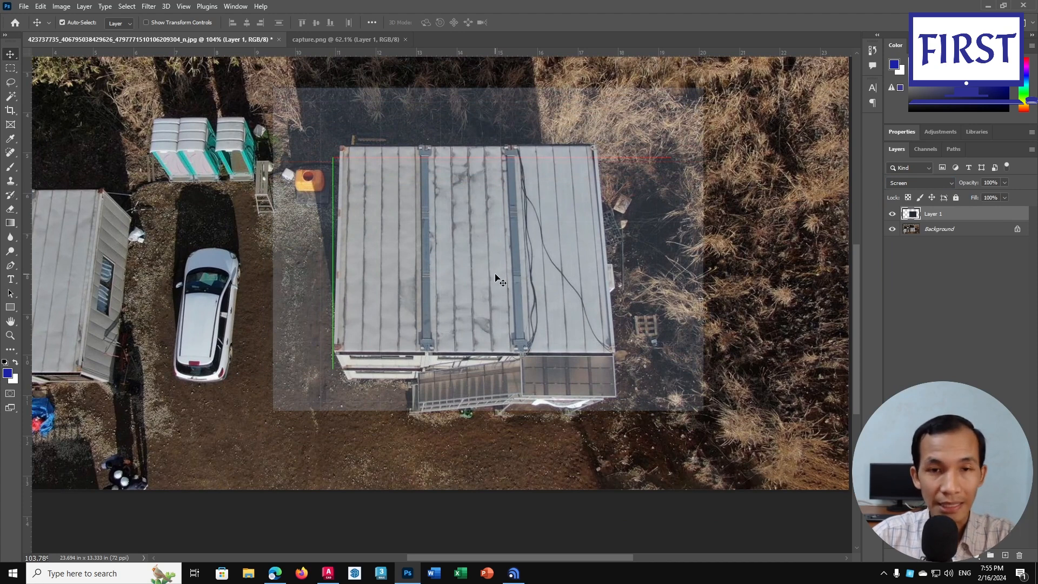
alt+scroll(495, 276, up, 5)
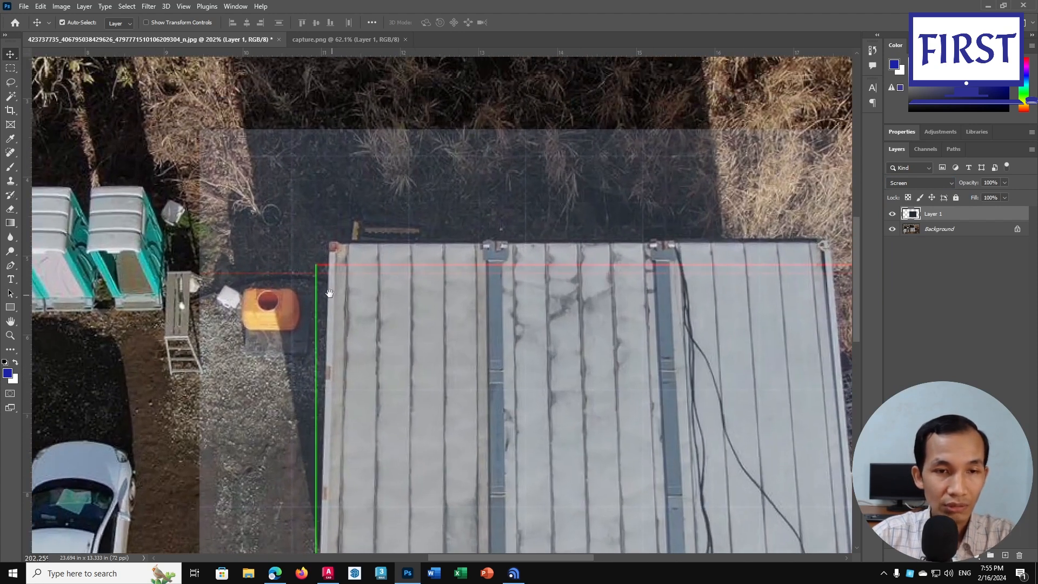
alt+scroll(329, 293, up, 8)
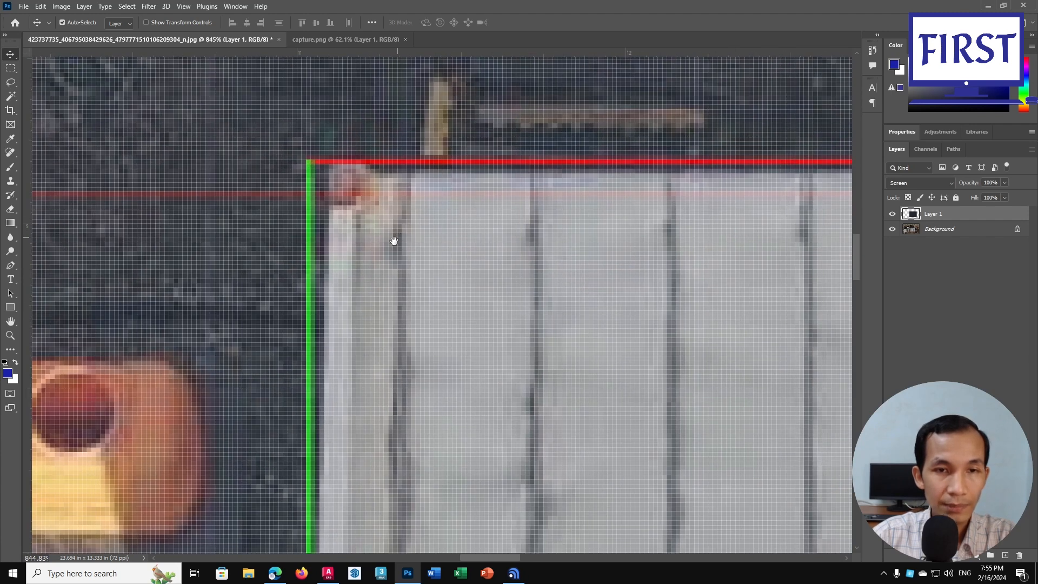
Lock the reference-line layer, Layer 1, completely so it stays fixed over the photo
drag(394, 241, 365, 261)
mouse_move(353, 216)
mouse_down()
mouse_move(368, 215)
mouse_move(367, 230)
mouse_up()
alt+scroll(365, 232, down, 8)
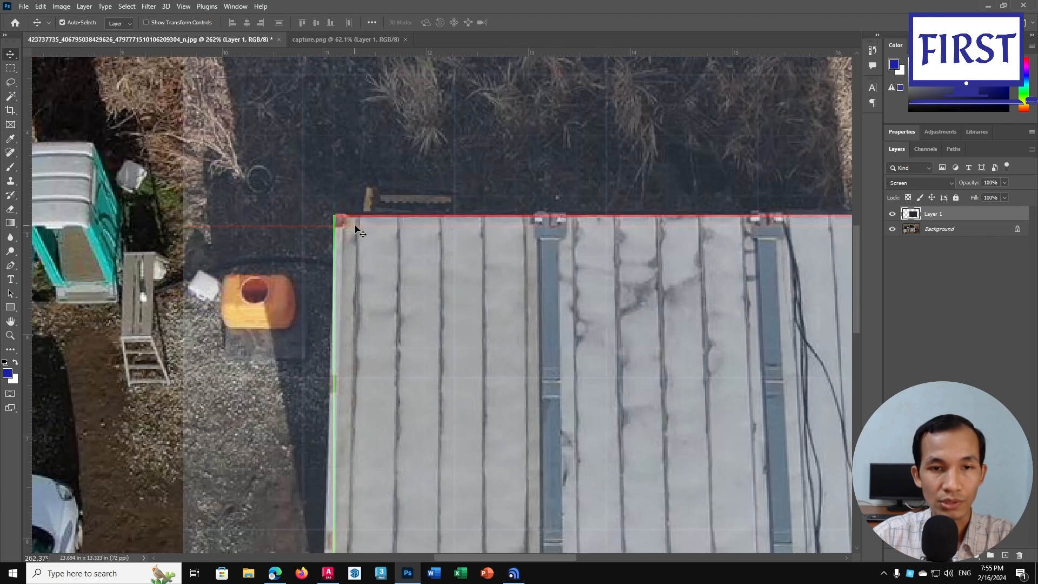
alt+scroll(384, 254, down, 2)
alt+scroll(397, 270, up, 1)
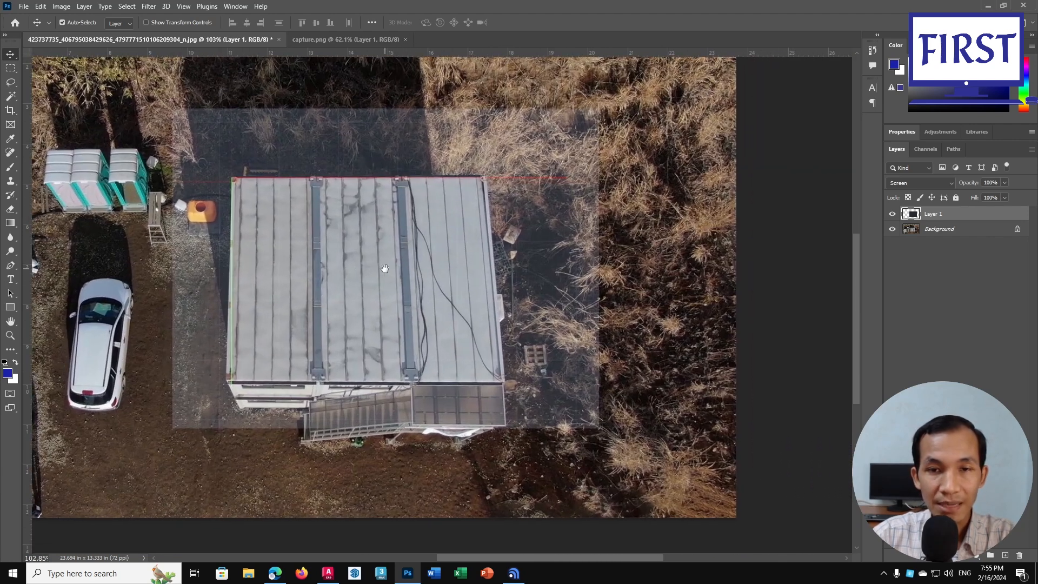
alt+scroll(512, 210, down, 4)
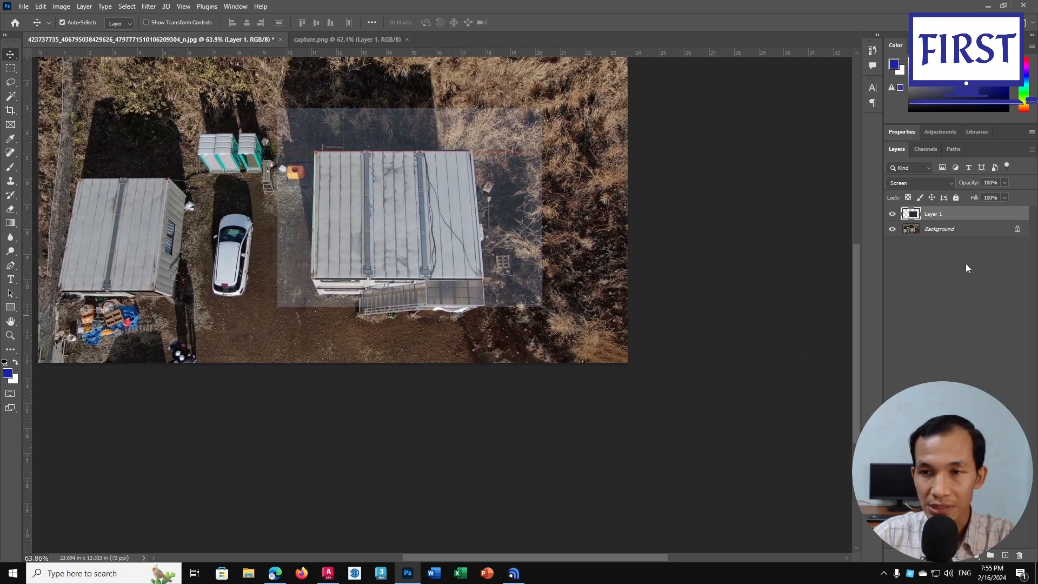
click(944, 230)
click(920, 216)
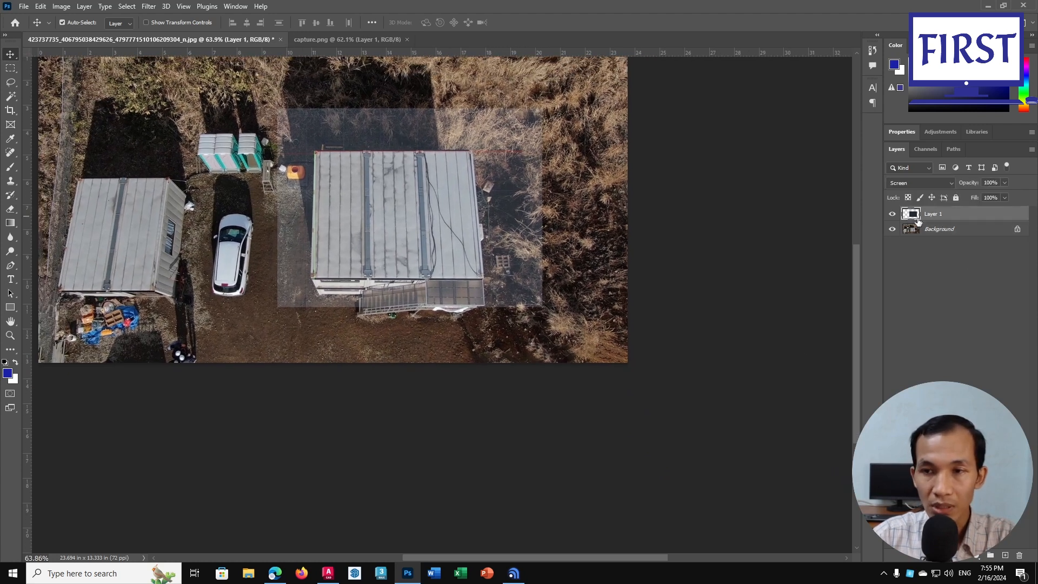
click(956, 198)
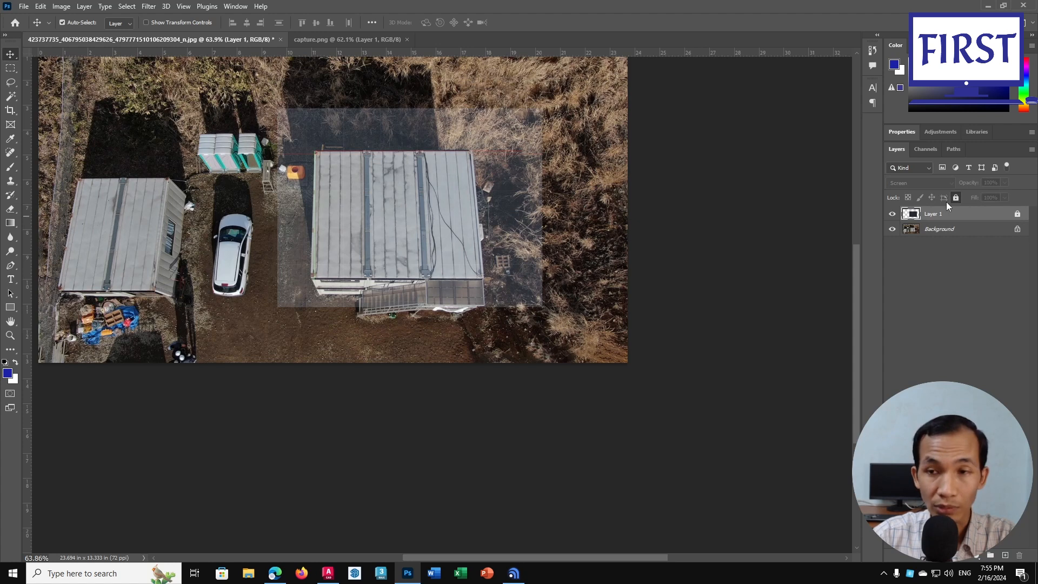
Unlock the Background photo layer so that it can be transformed
click(945, 230)
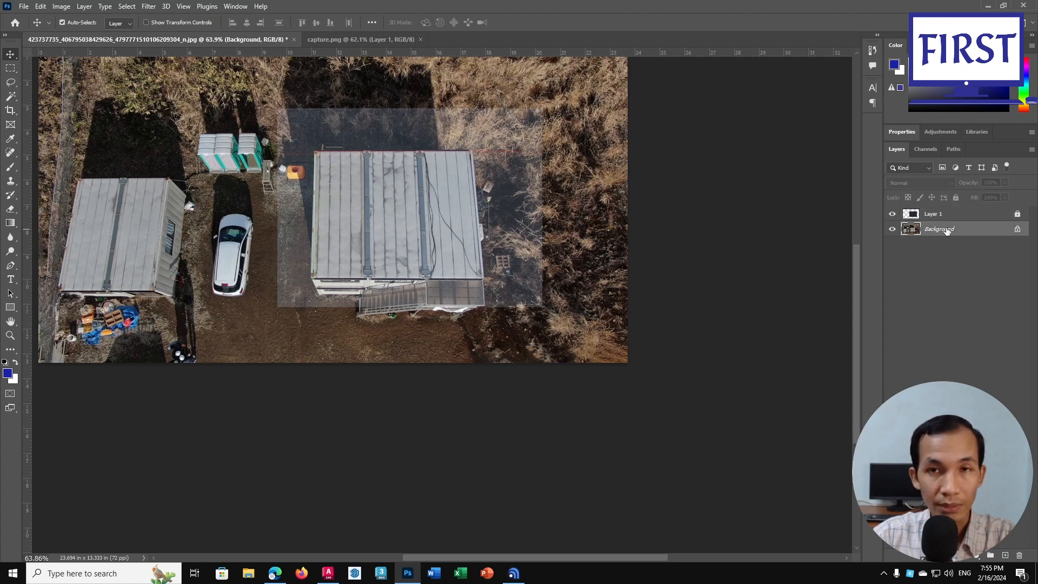
click(1018, 230)
drag(448, 246, 445, 259)
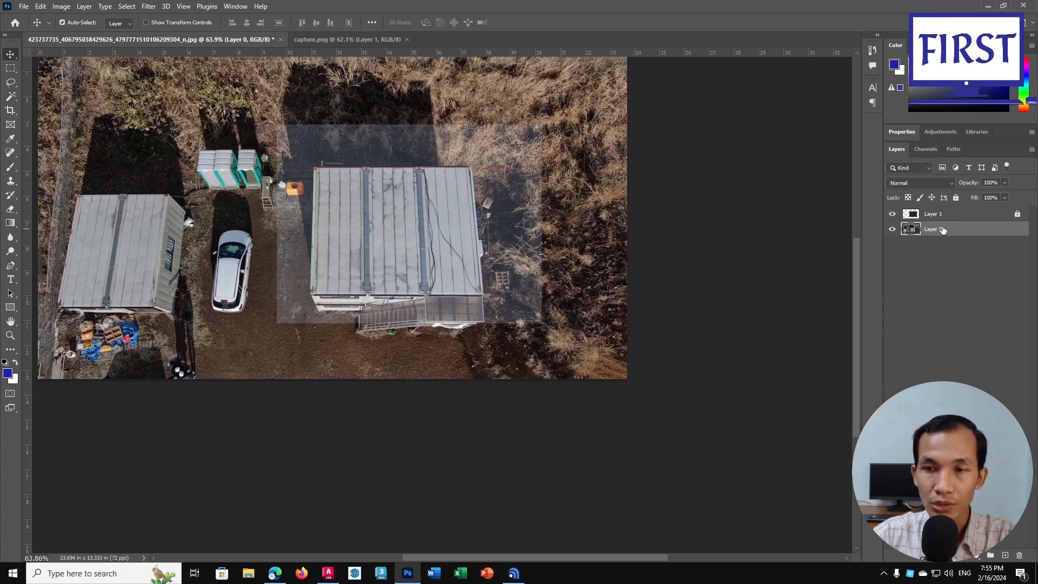
Enlarge the photo layer proportionally to about 128.49% with Free Transform and align the roof's upper-left corner with the reference lines' corner
key(ctrl+t)
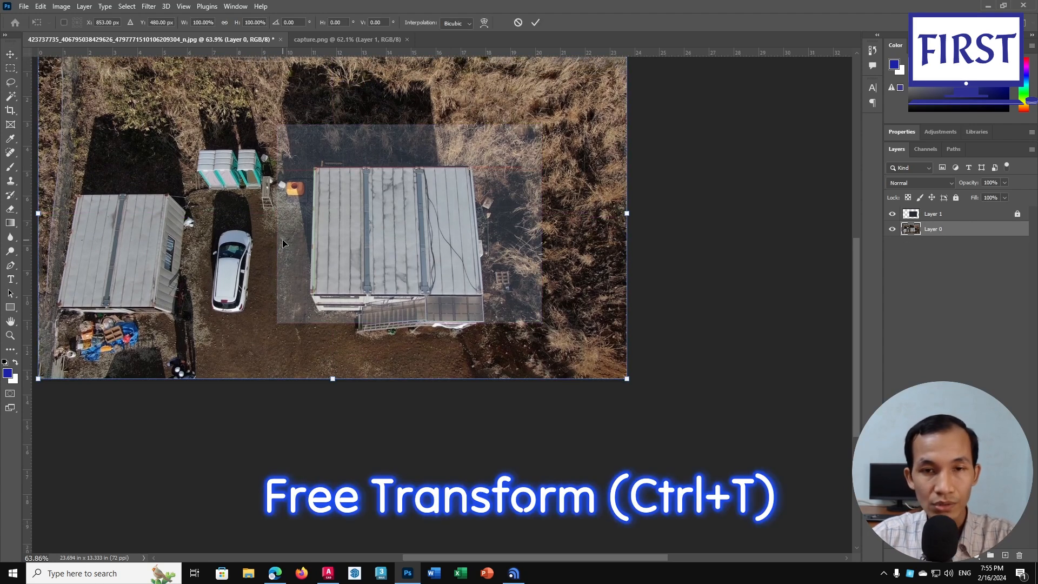
alt+scroll(289, 217, down, 2)
alt+scroll(371, 245, up, 1)
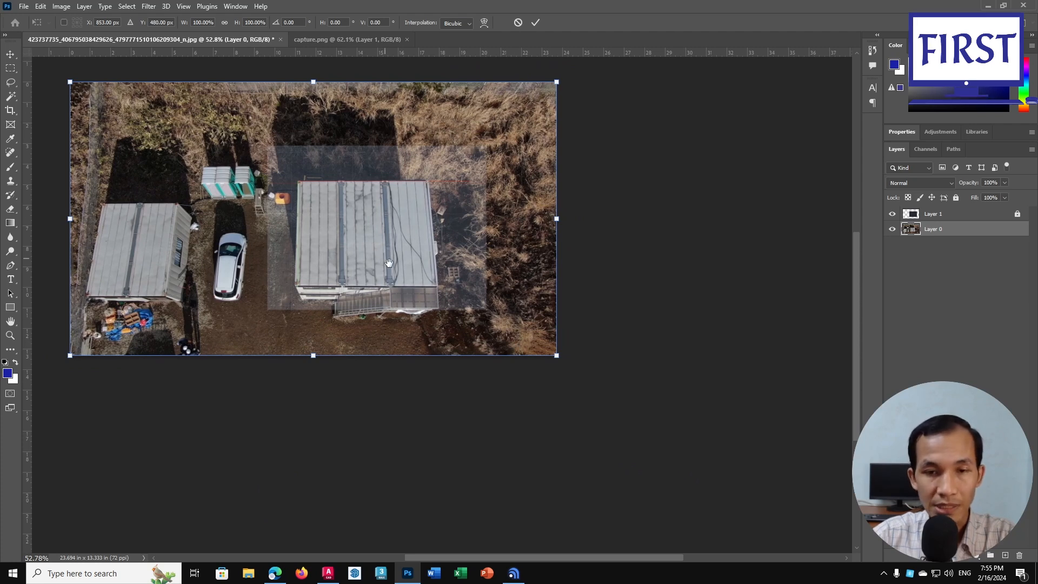
drag(385, 259, 391, 265)
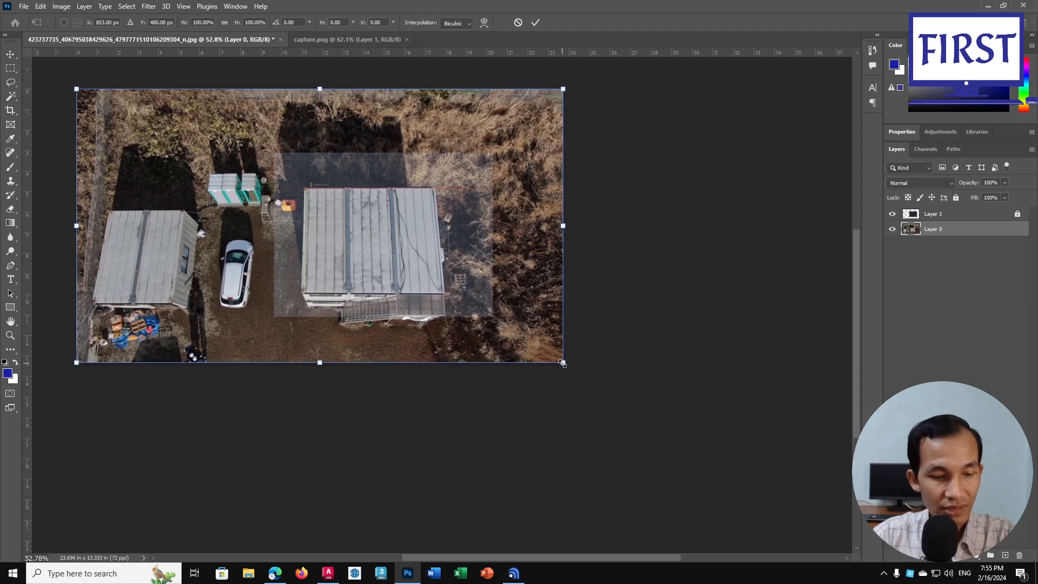
shift+drag(563, 364, 702, 441)
alt+scroll(334, 242, up, 2)
drag(417, 259, 368, 247)
alt+scroll(381, 252, up, 7)
alt+scroll(310, 215, up, 7)
drag(326, 215, 329, 207)
alt+scroll(335, 219, down, 5)
drag(480, 297, 213, 276)
alt+scroll(213, 275, down, 1)
drag(411, 309, 384, 282)
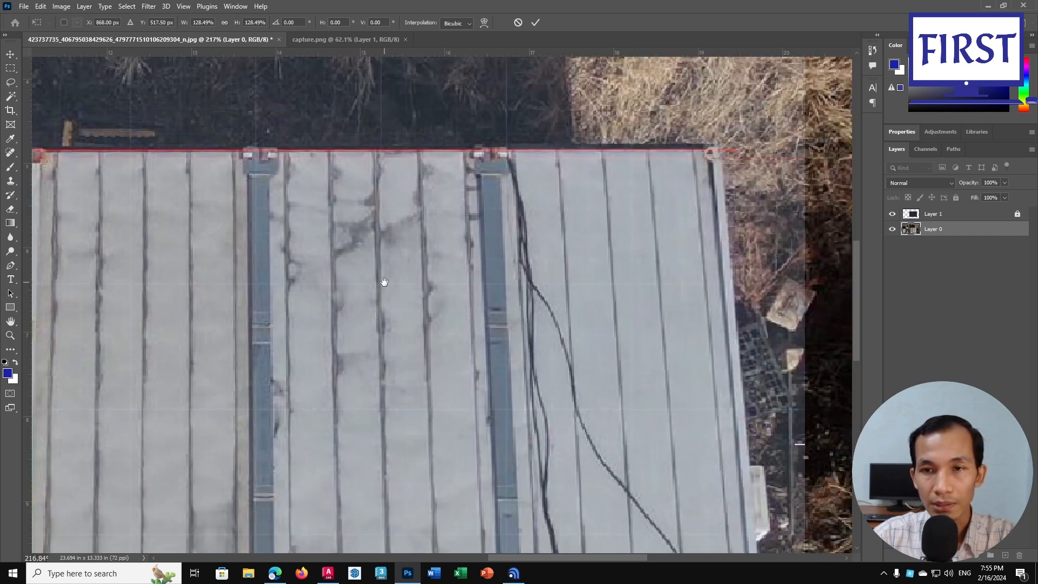
Scale the photo to about 130.07% and place the roof's upper-left corner back on the corner of the reference lines
alt+scroll(648, 207, down, 8)
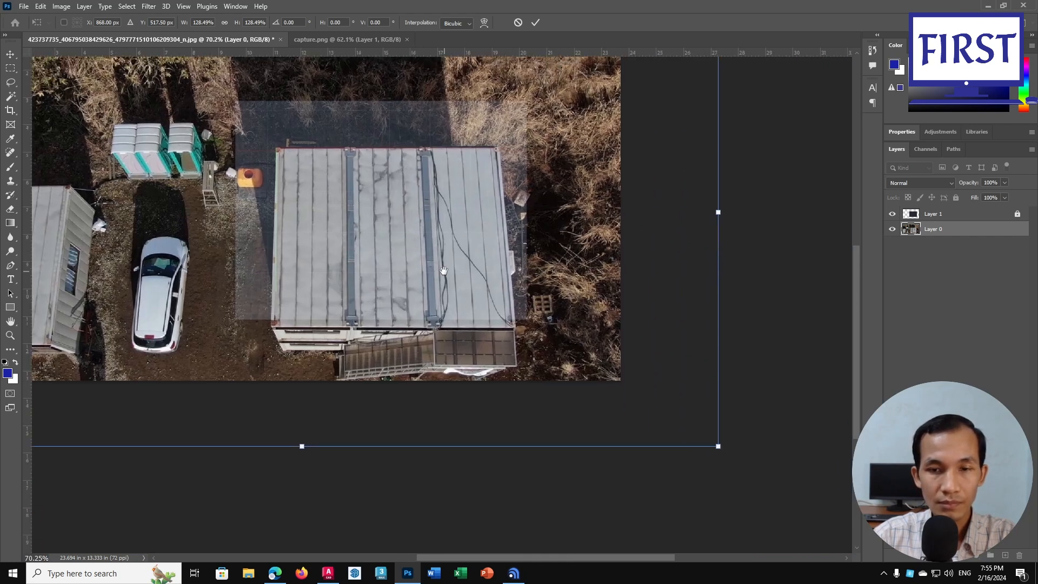
drag(616, 387, 622, 390)
alt+scroll(365, 218, up, 9)
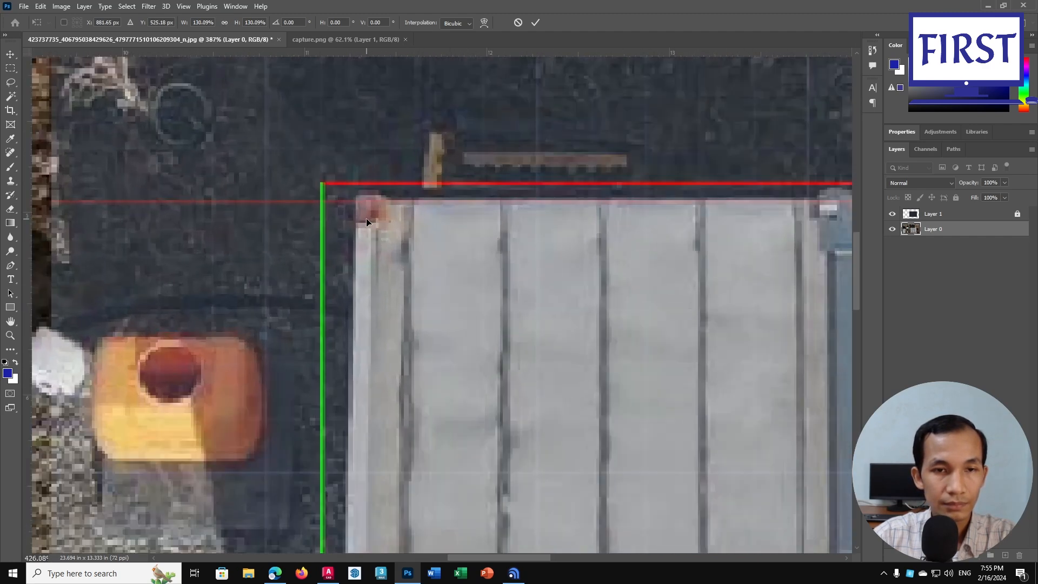
alt+scroll(366, 219, up, 2)
drag(409, 241, 372, 222)
alt+scroll(407, 243, down, 5)
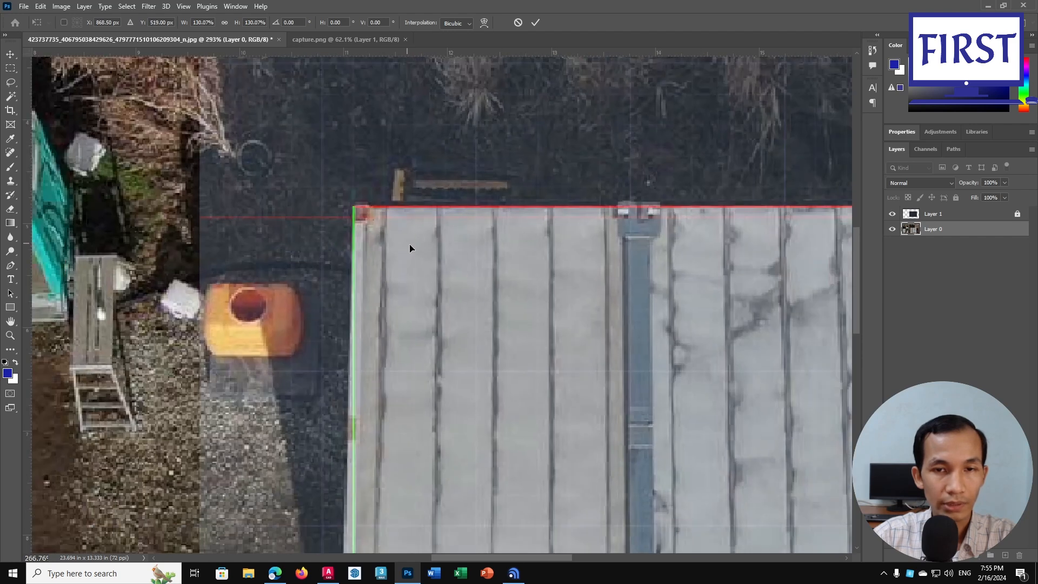
drag(466, 296, 113, 265)
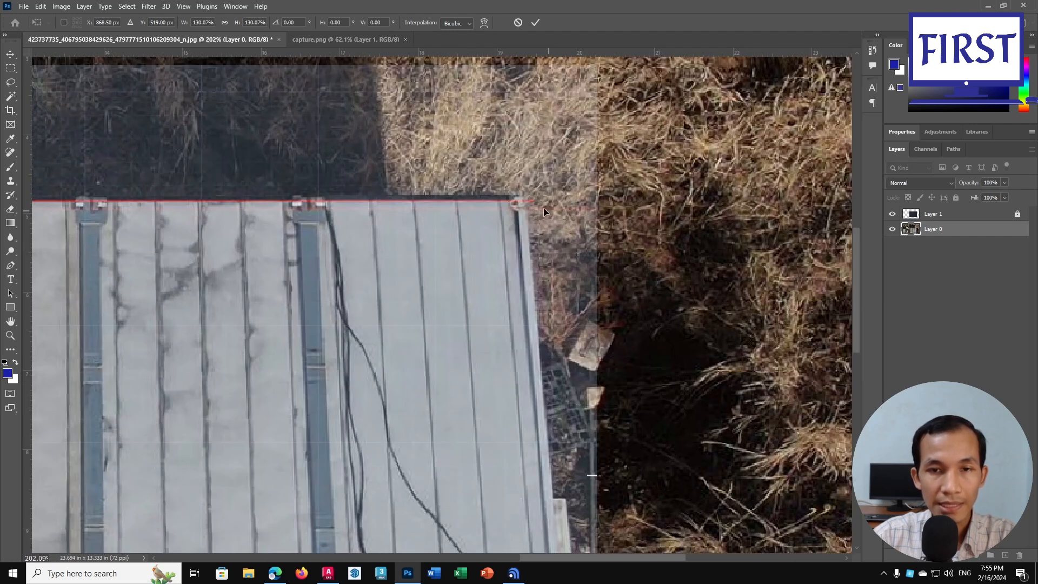
Scale the photo to about 131.3% and realign its roof corner so the roof's upper edge fits the red reference line
alt+scroll(490, 274, down, 3)
alt+scroll(490, 275, down, 2)
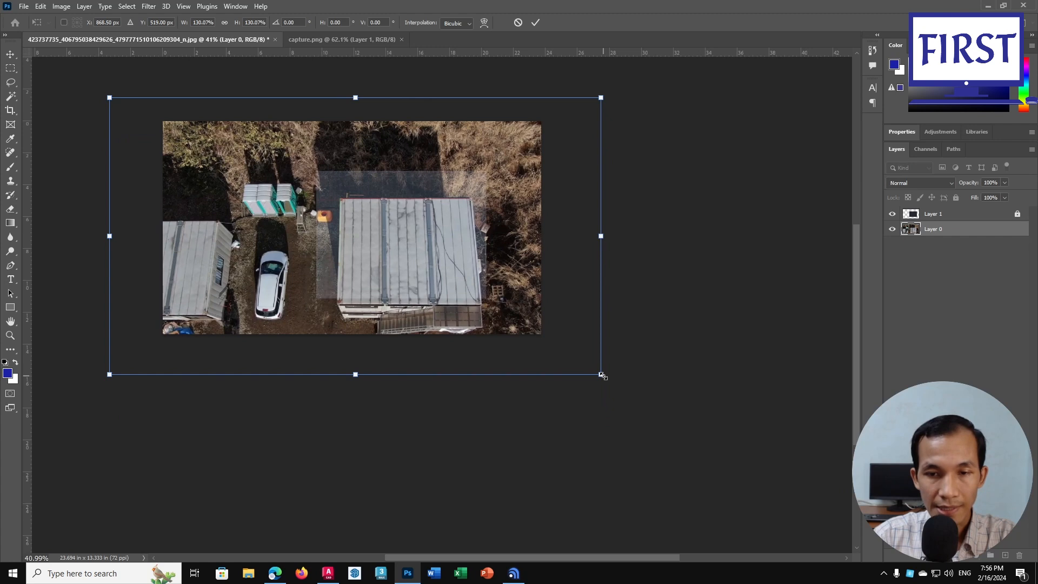
drag(602, 375, 607, 377)
alt+scroll(355, 222, up, 4)
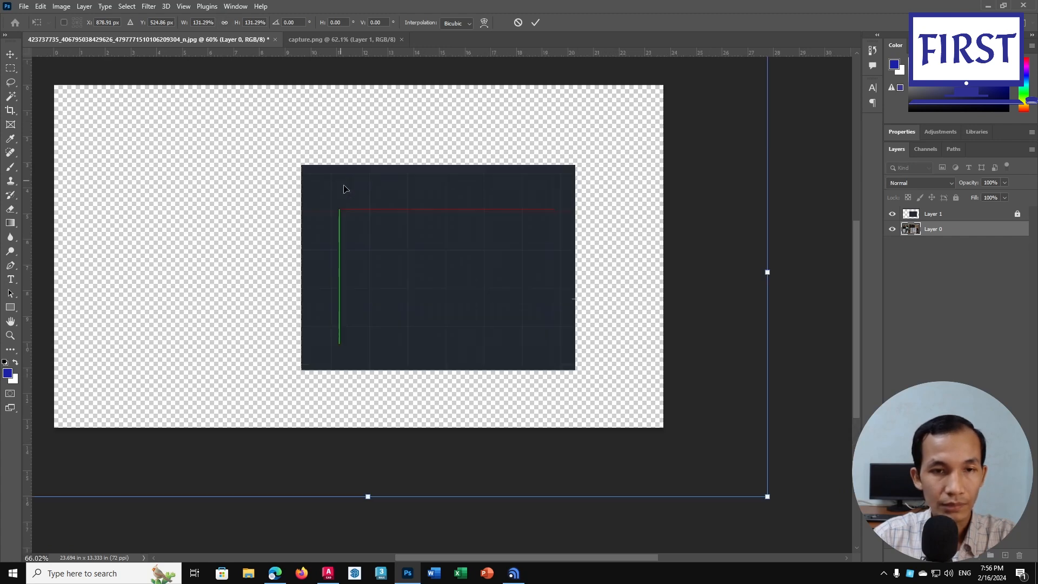
alt+scroll(355, 219, up, 3)
drag(355, 230, 335, 220)
alt+scroll(447, 254, down, 3)
drag(638, 307, 420, 283)
alt+scroll(575, 224, up, 3)
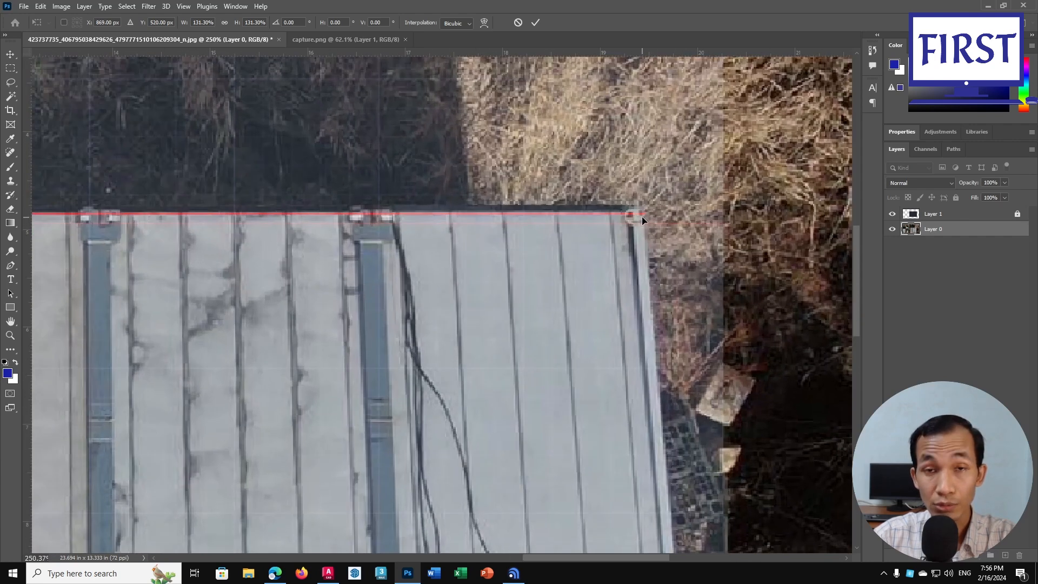
Examine how the container roof's left edge and lower corners compare with the green reference line
alt+scroll(642, 217, down, 5)
drag(419, 352, 465, 284)
alt+scroll(354, 343, up, 2)
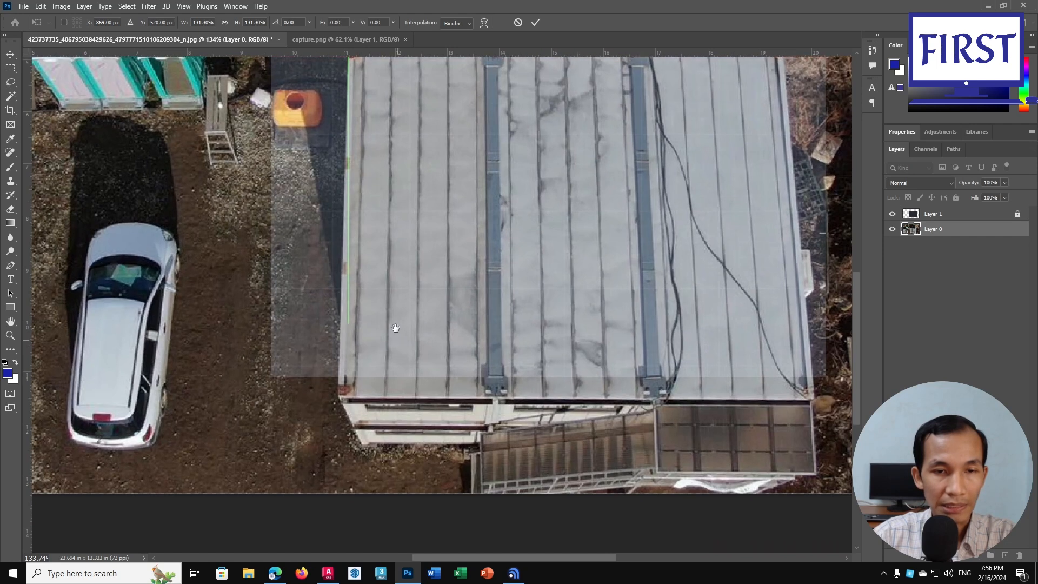
drag(397, 337, 392, 310)
alt+scroll(338, 286, down, 2)
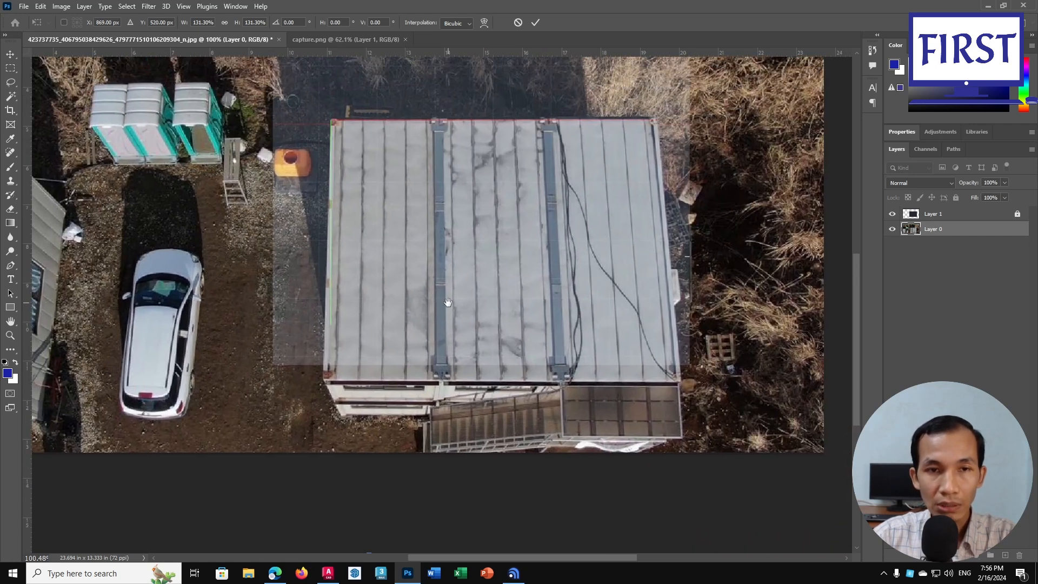
drag(449, 284, 431, 313)
alt+scroll(464, 300, down, 3)
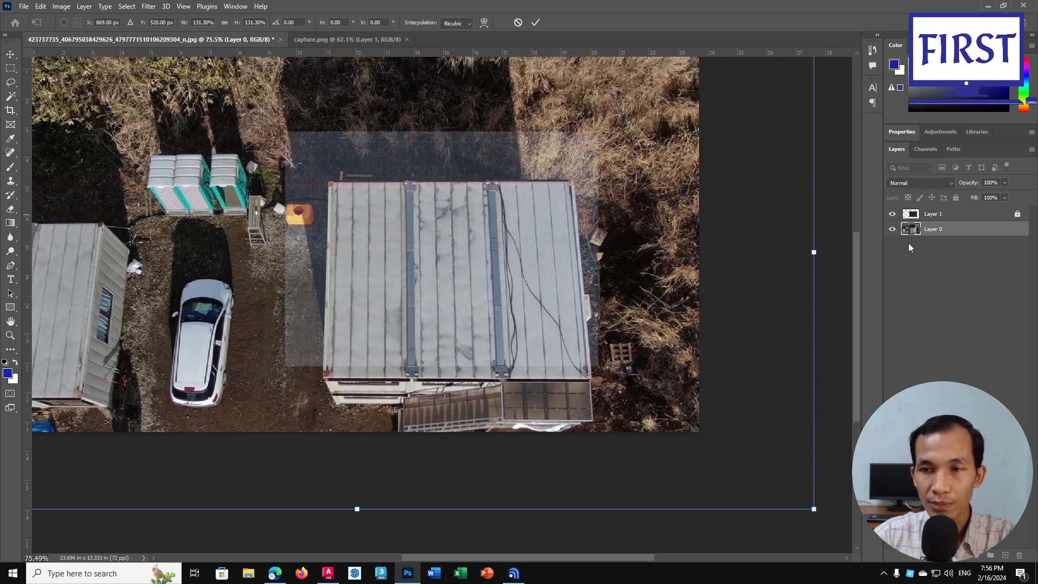
alt+scroll(489, 341, up, 1)
drag(489, 342, 477, 319)
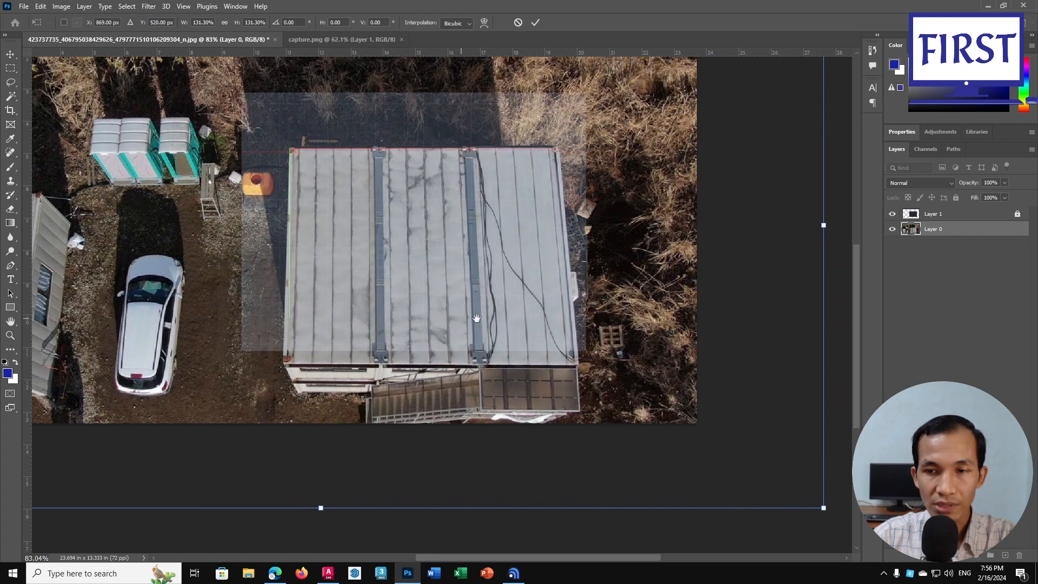
Try to skew the photo horizontally by about 1.92° to straighten the roof's left edge, and undo the skew
right_click(437, 271)
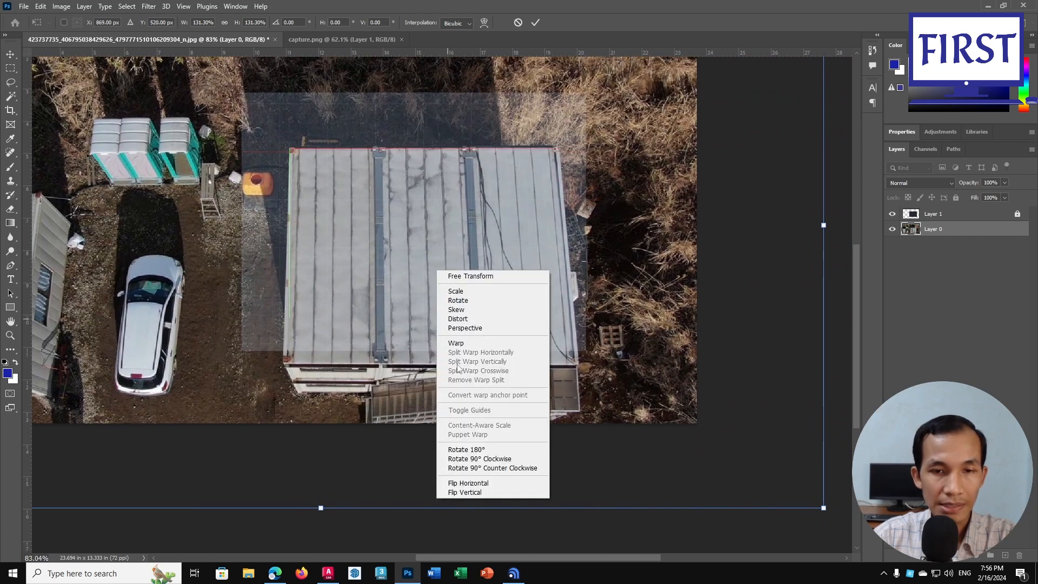
click(457, 310)
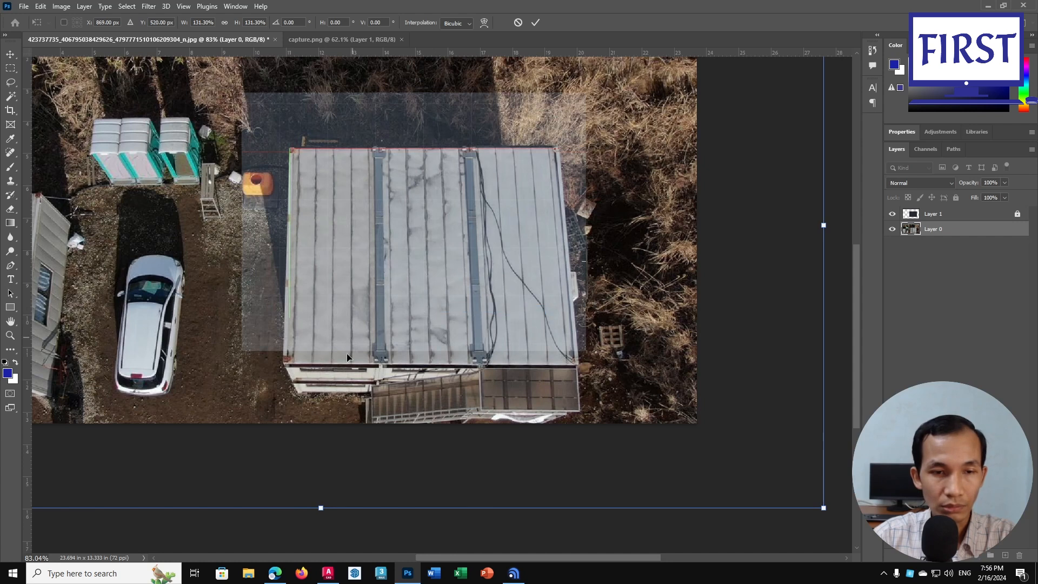
drag(323, 508, 341, 492)
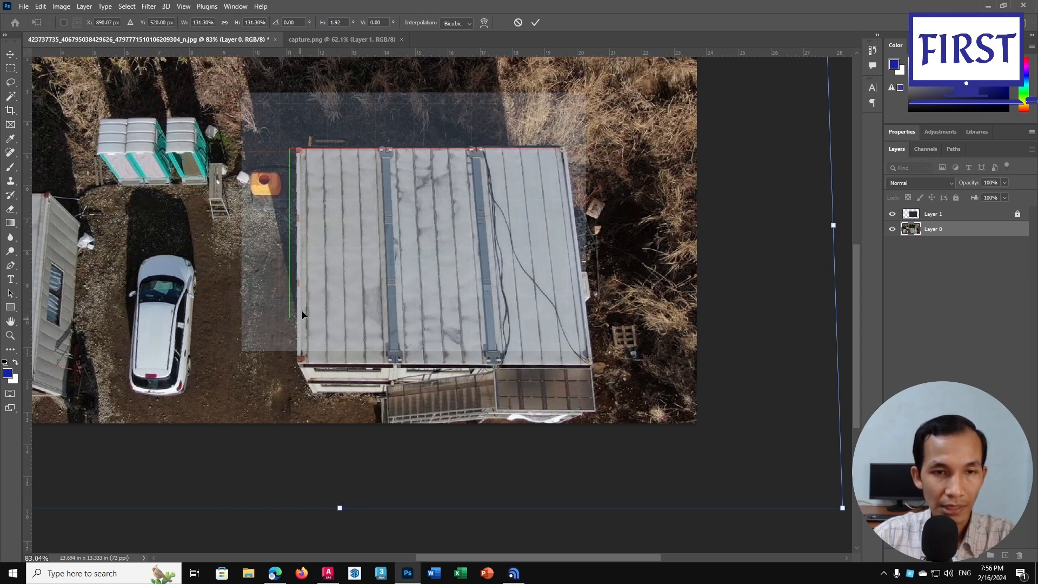
alt+scroll(319, 312, up, 1)
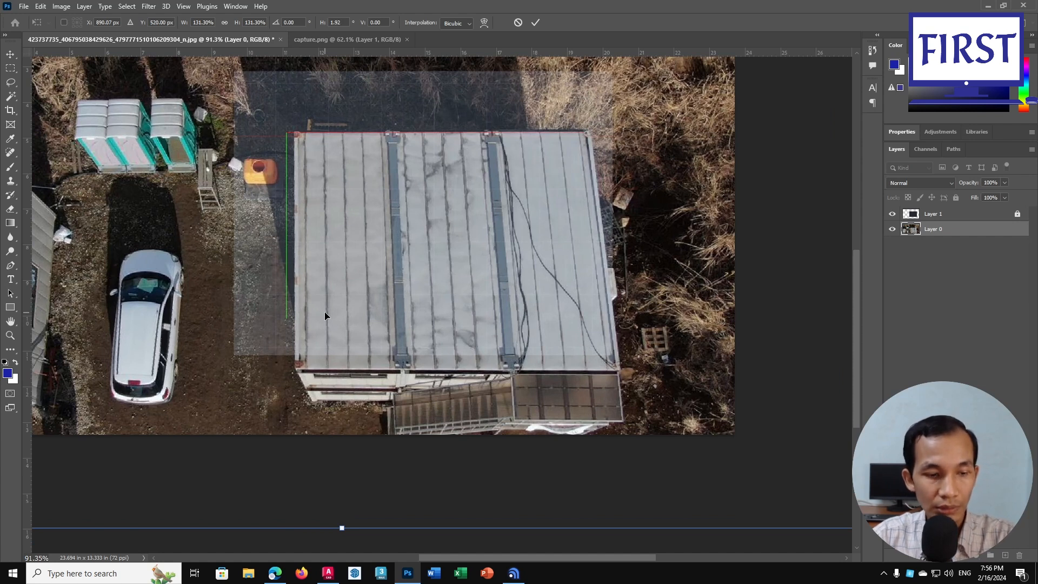
key(ctrl+z)
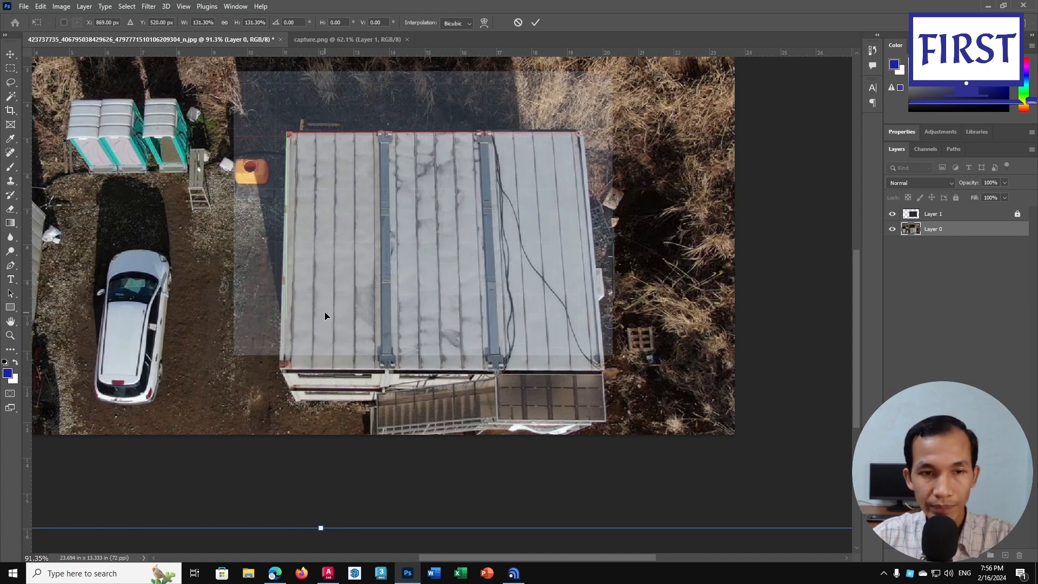
Reduce only the photo's height to about 106.15% with Free Transform and realign the roof's upper-left corner with the reference lines
alt+scroll(302, 330, up, 2)
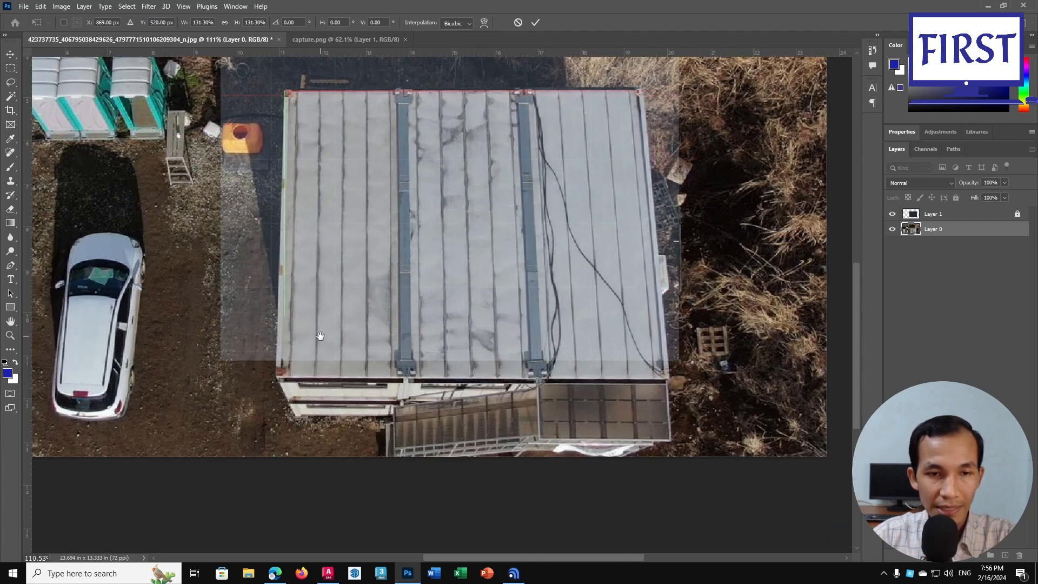
alt+scroll(328, 336, down, 3)
alt+scroll(350, 403, up, 2)
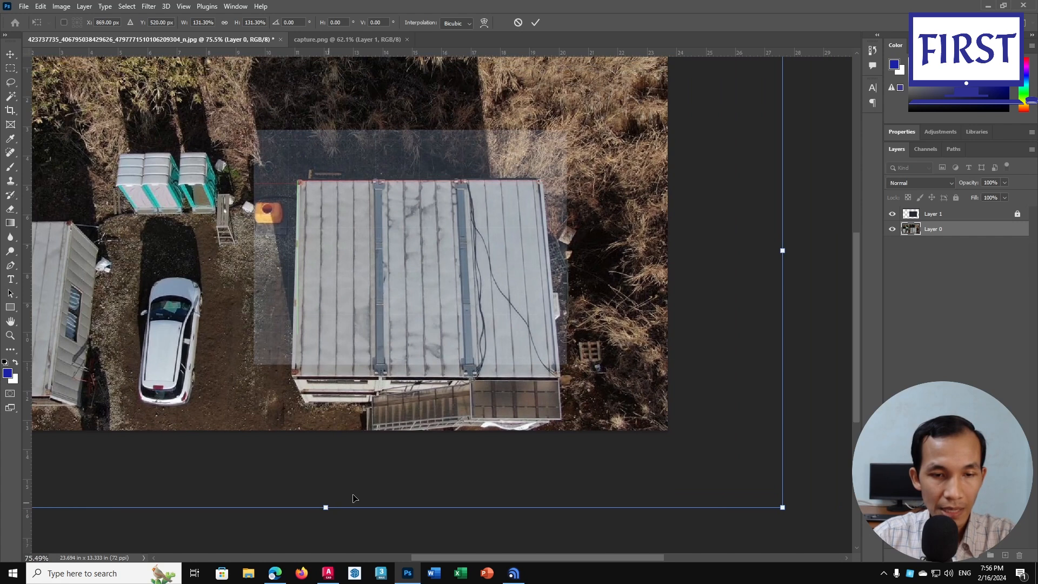
right_click(386, 332)
click(414, 339)
right_click(391, 324)
click(410, 331)
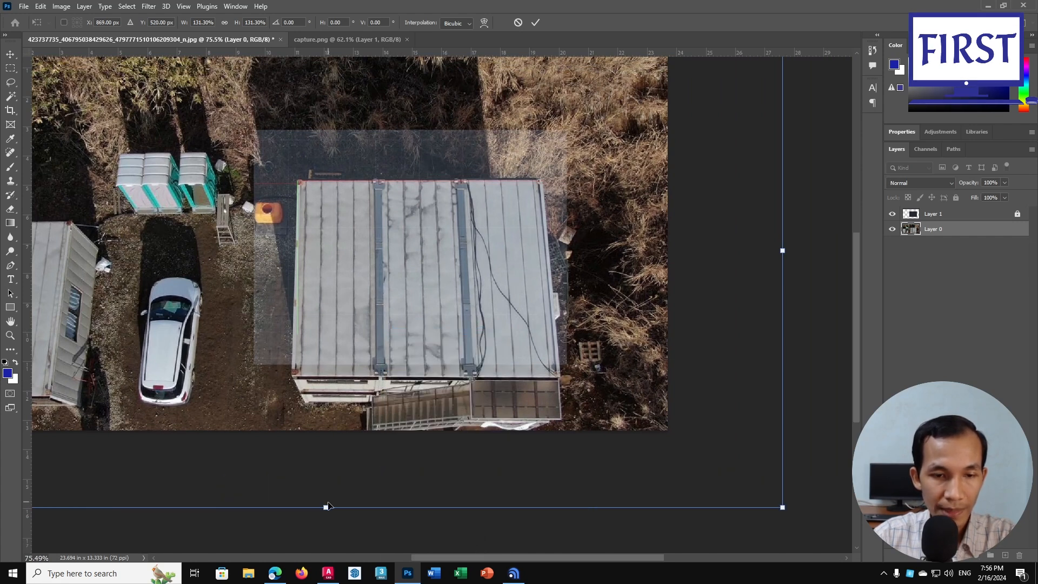
drag(326, 507, 335, 409)
alt+scroll(351, 322, up, 2)
drag(361, 238, 364, 274)
alt+scroll(308, 183, up, 4)
drag(352, 162, 342, 169)
alt+scroll(341, 173, down, 3)
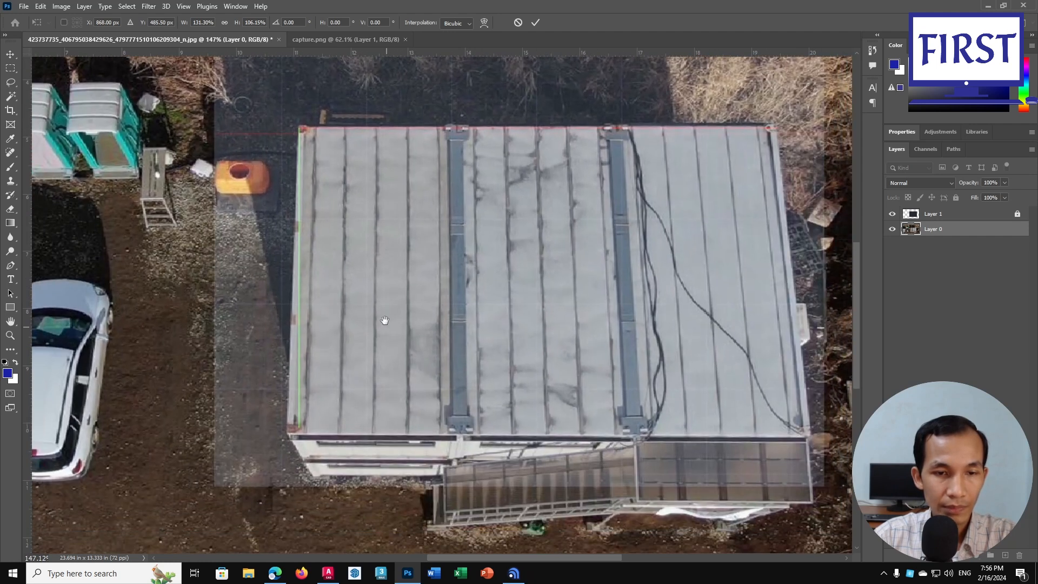
Reduce the photo's height to about 104.27% and move the roof's upper edge back onto the red reference line
alt+scroll(309, 435, down, 3)
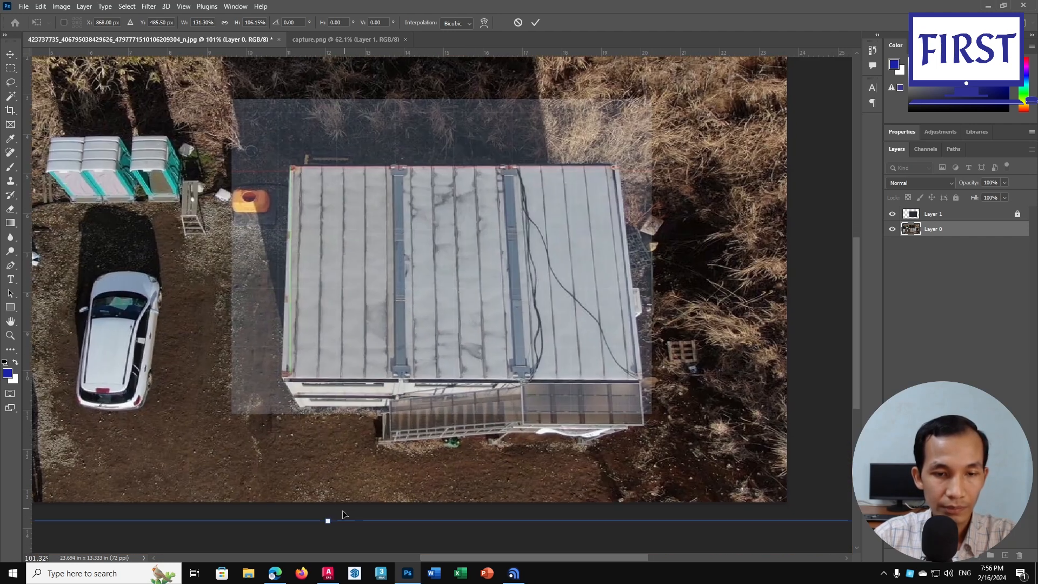
drag(329, 519, 328, 509)
alt+scroll(329, 246, up, 4)
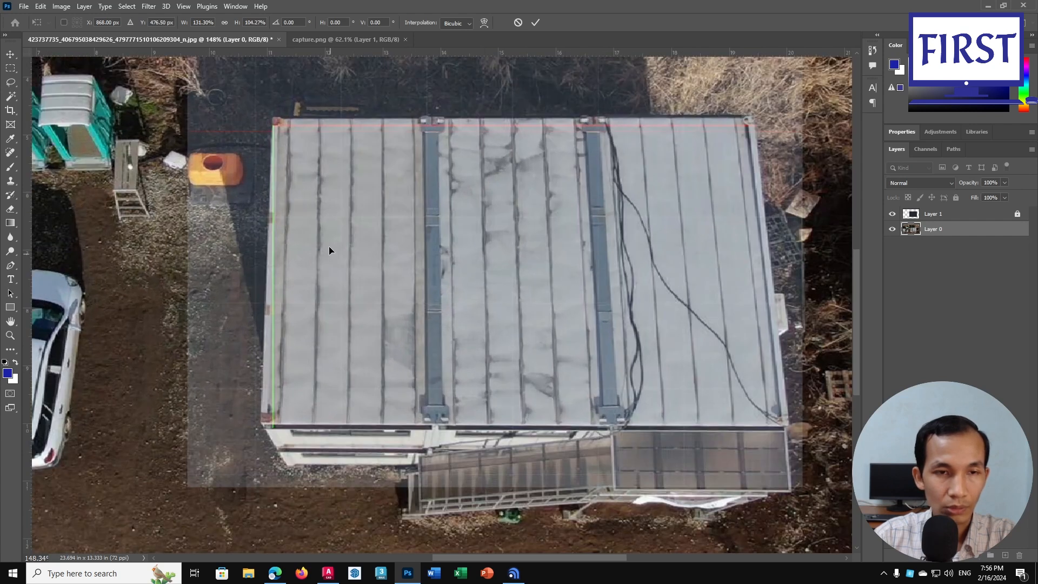
drag(364, 181, 364, 190)
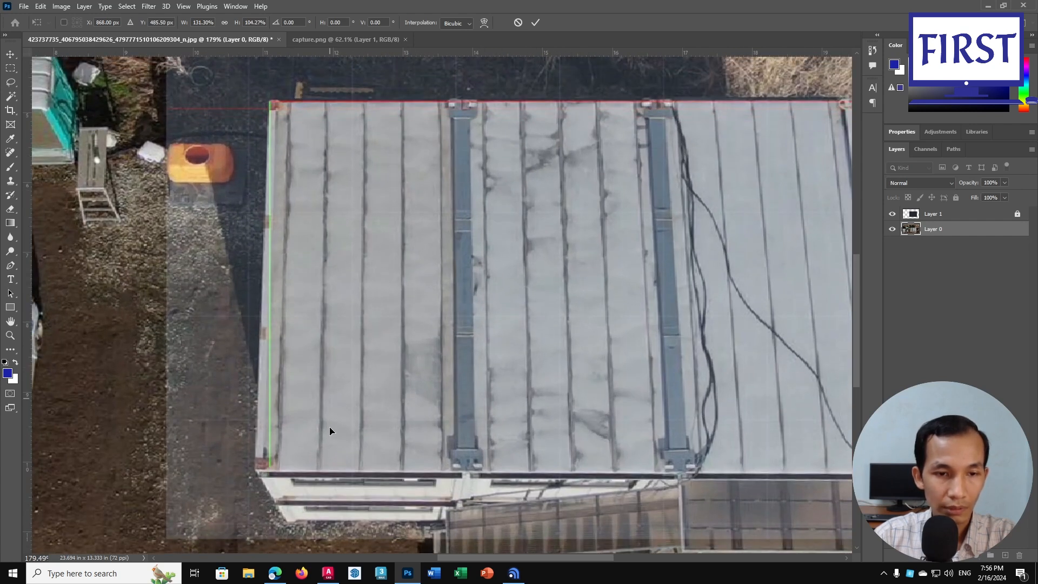
alt+scroll(316, 454, down, 2)
drag(396, 394, 396, 392)
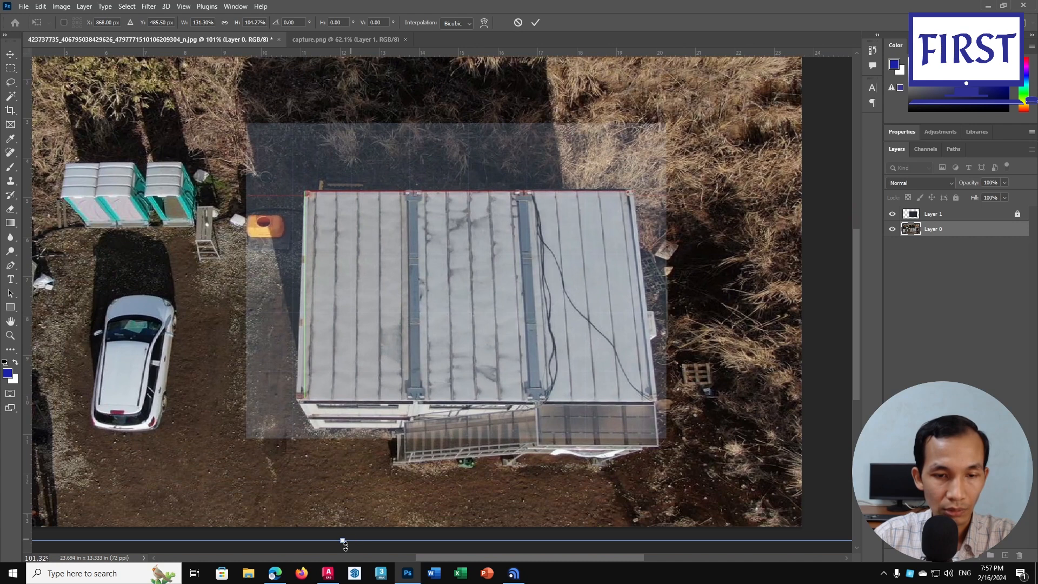
Reduce the photo's height to about 103.65% and move the roof's upper-left corner back onto the red and green reference lines
drag(345, 540, 343, 537)
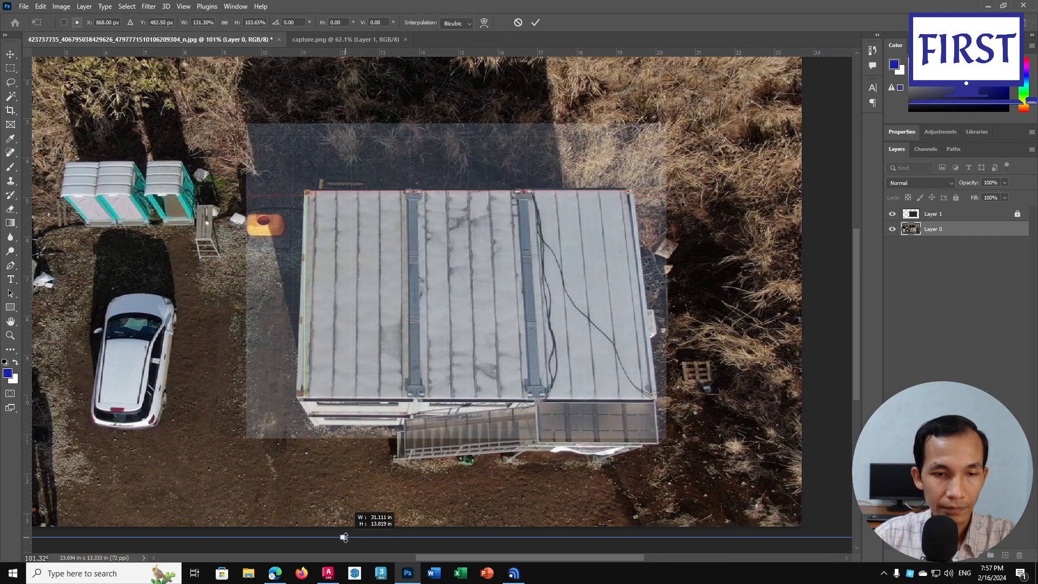
alt+scroll(322, 327, up, 4)
key(Down)
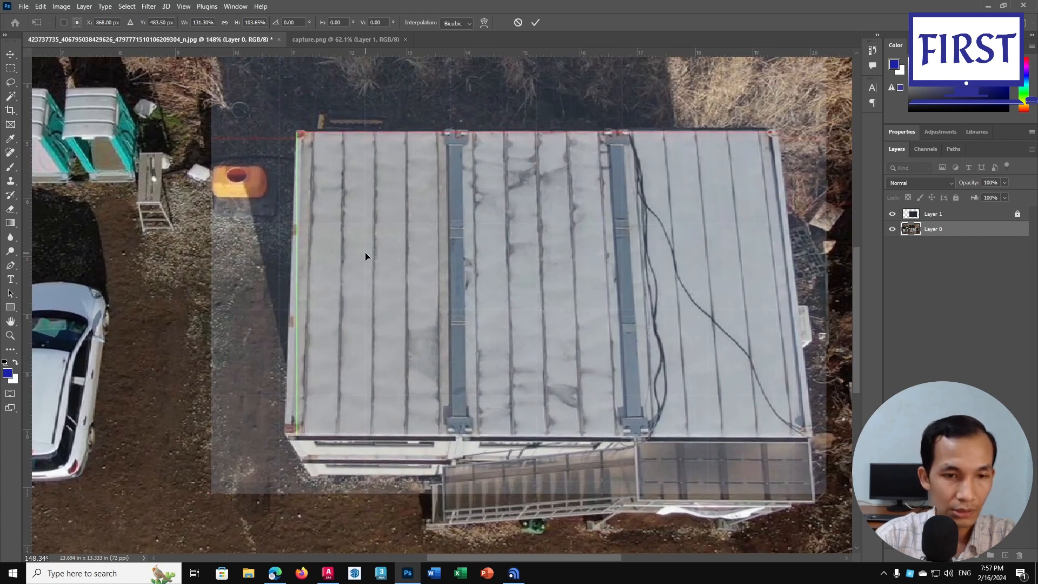
alt+scroll(357, 147, up, 4)
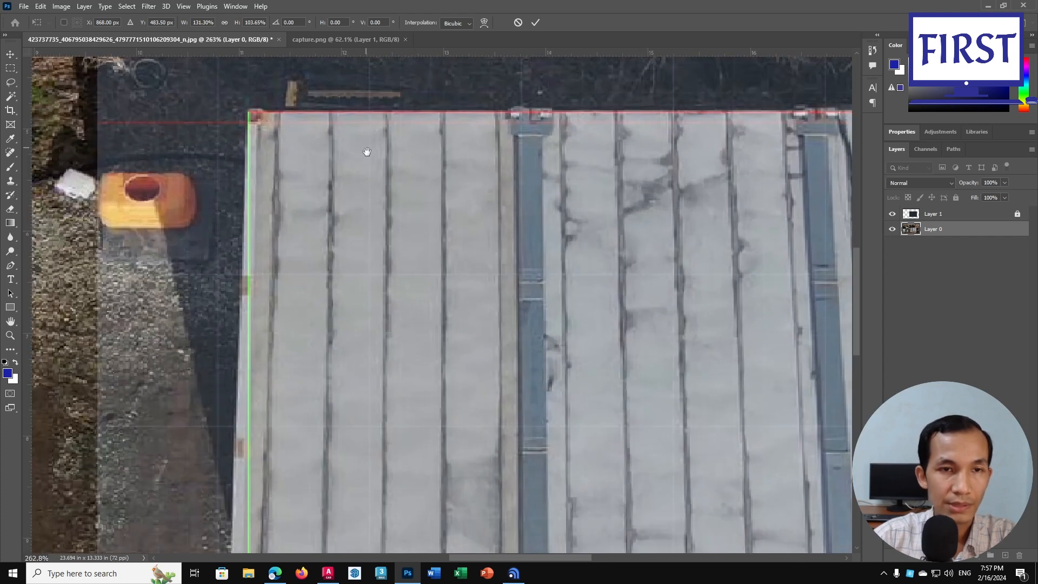
key(Right)
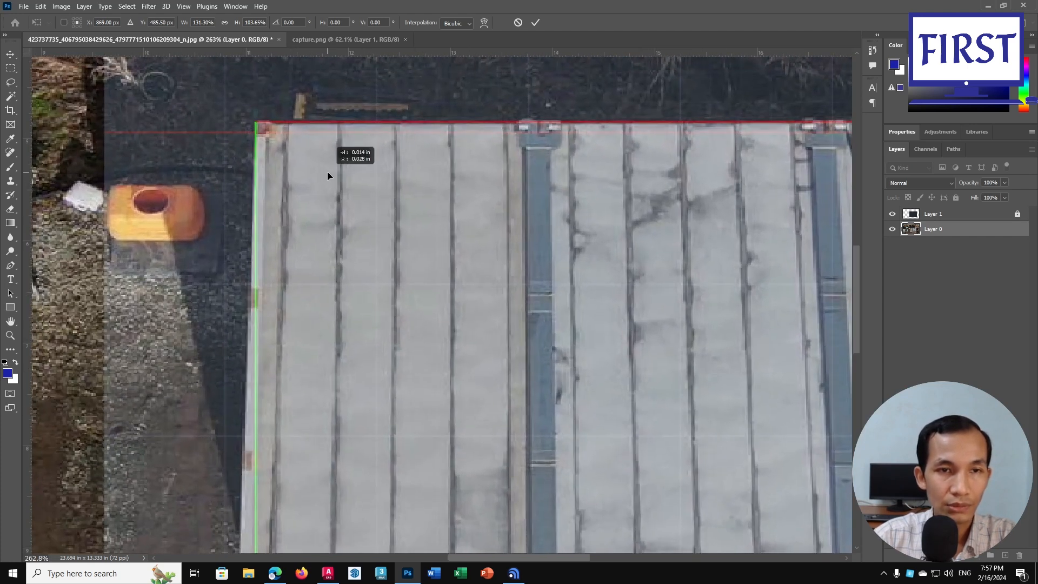
key(Up)
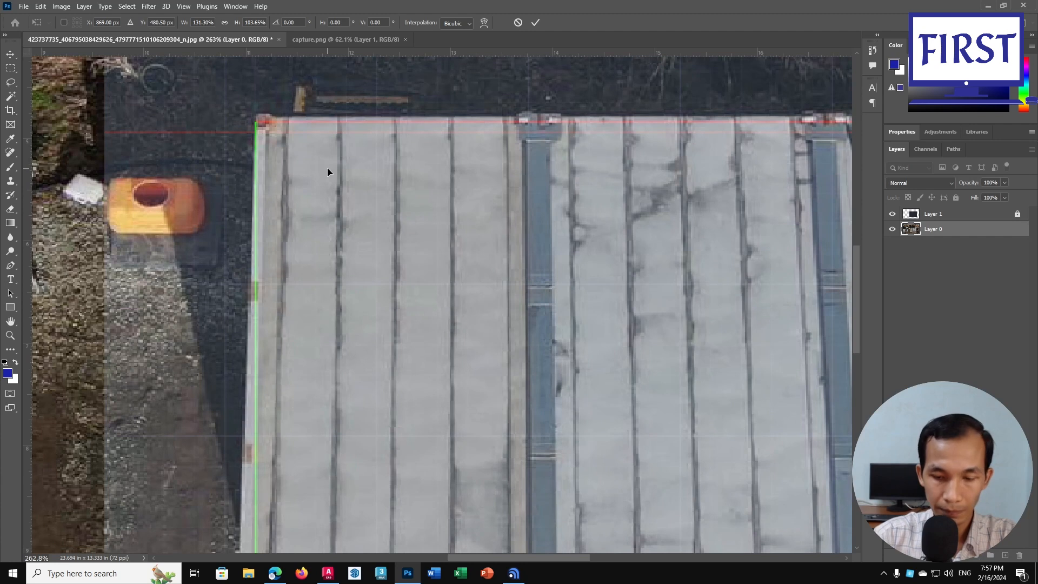
key(Down)
key(Down)
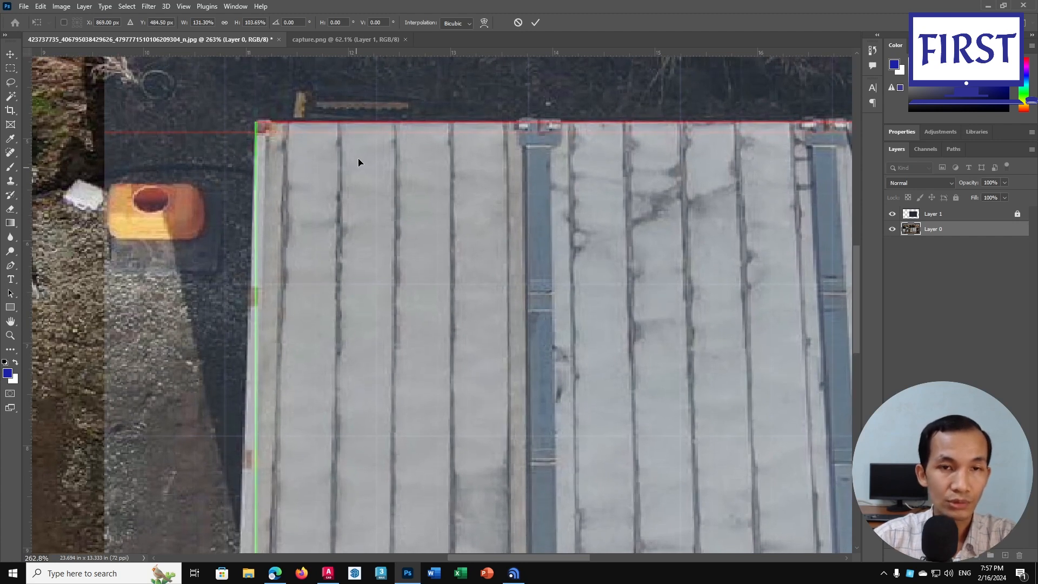
Skew the photo horizontally by about 2.10° so the container roof's left edge follows the green reference line
alt+scroll(358, 161, down, 4)
drag(360, 385, 364, 323)
alt+scroll(290, 448, up, 1)
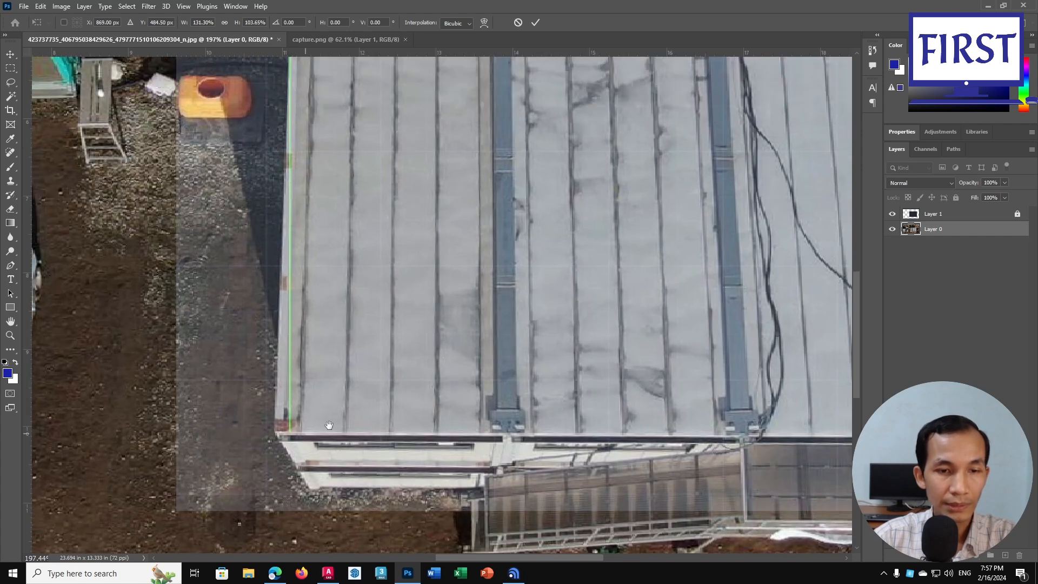
alt+scroll(346, 414, down, 4)
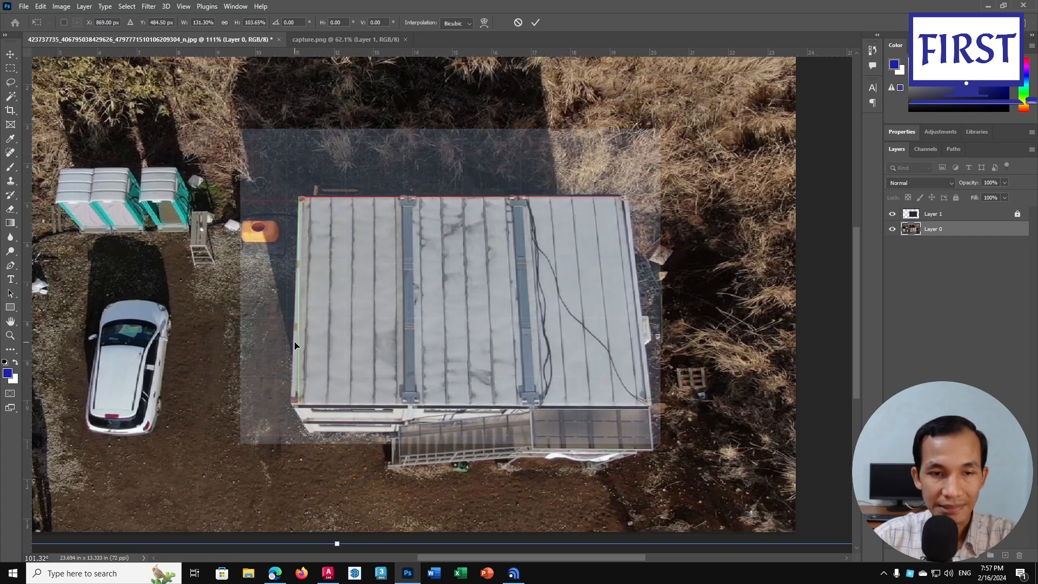
alt+scroll(295, 342, down, 2)
right_click(428, 255)
click(450, 295)
scroll(333, 460, down, 1)
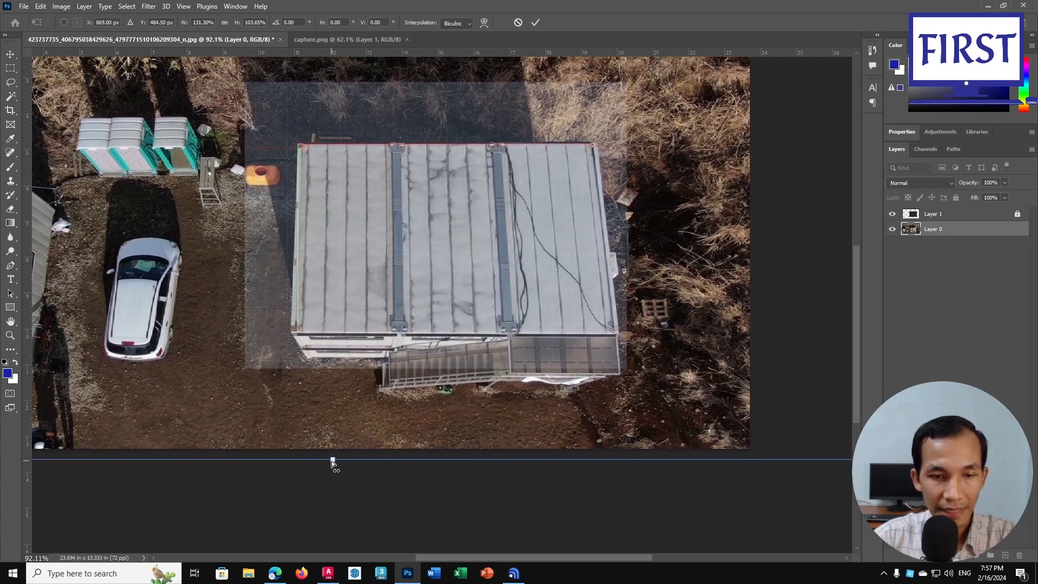
drag(333, 459, 342, 459)
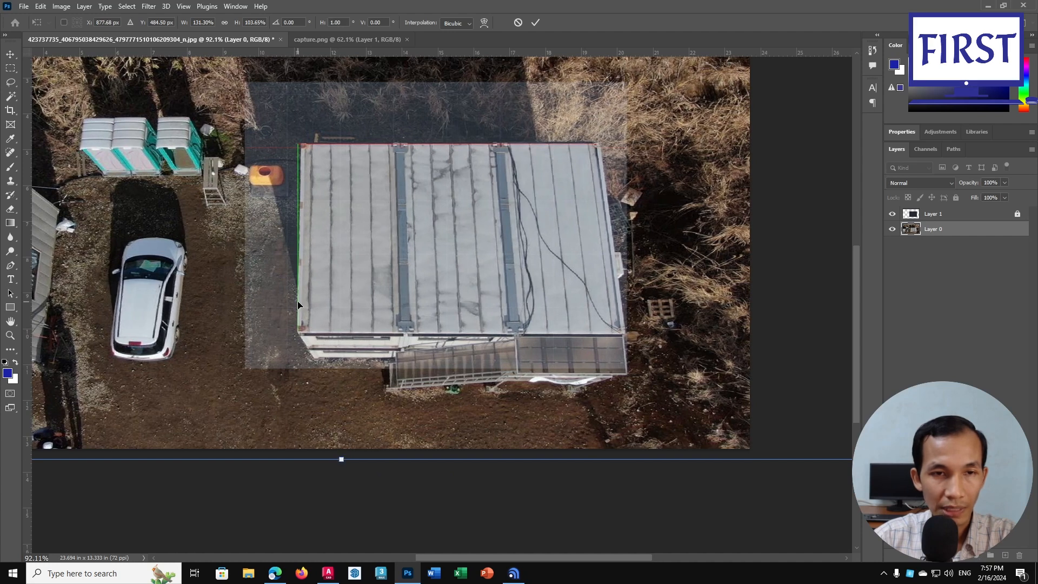
alt+scroll(306, 313, down, 1)
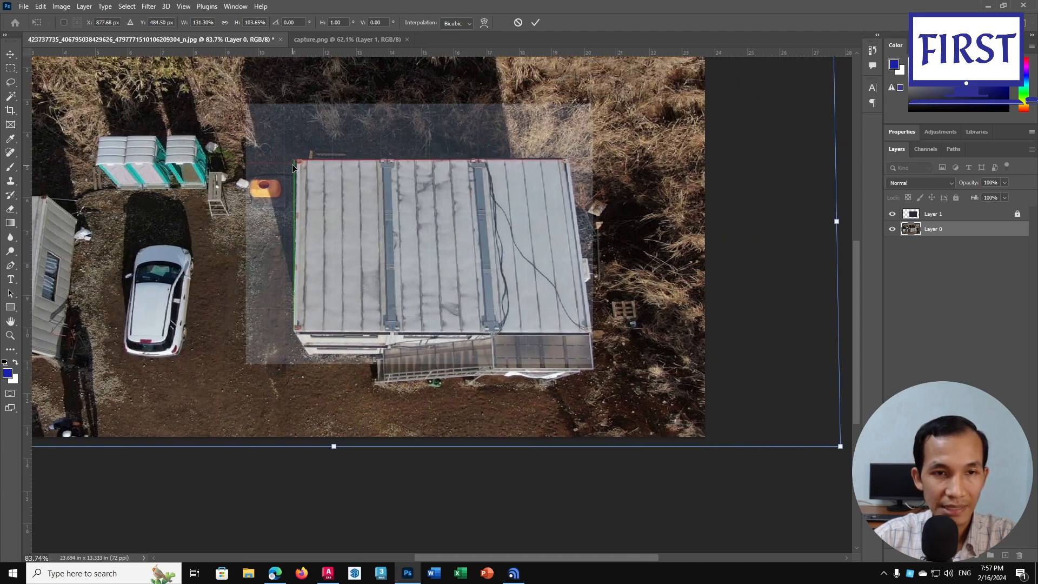
drag(335, 447, 344, 447)
alt+scroll(323, 274, up, 1)
Nudge the skewed photo sideways until the roof's upper-left corner meets the reference lines, and apply the transform
key(Left)
key(Left)
key(Left)
key(Left)
key(Left)
key(Left)
key(Left)
key(Left)
key(Left)
key(Left)
key(Left)
key(Left)
key(Left)
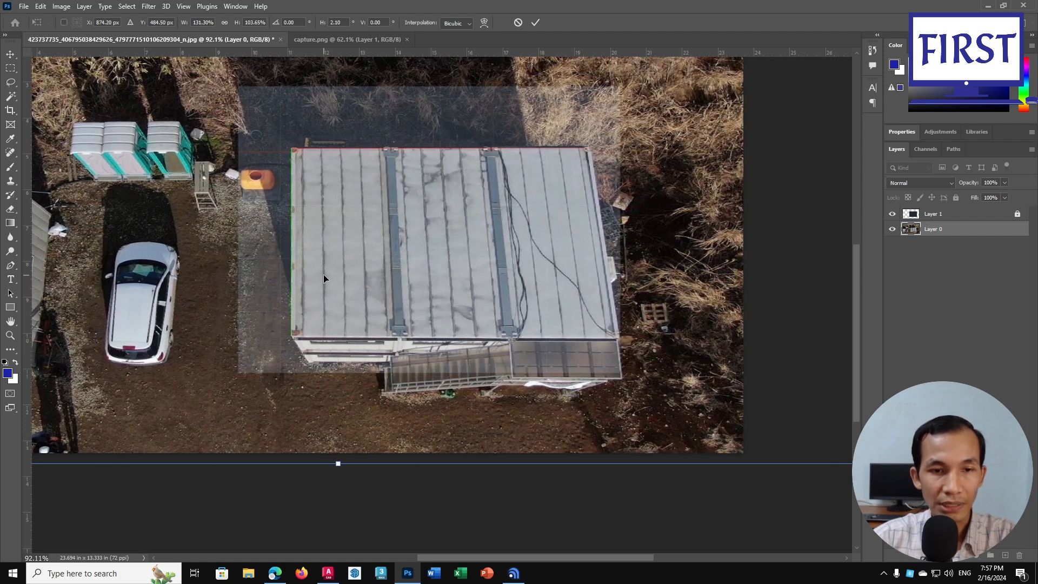
drag(413, 227, 409, 229)
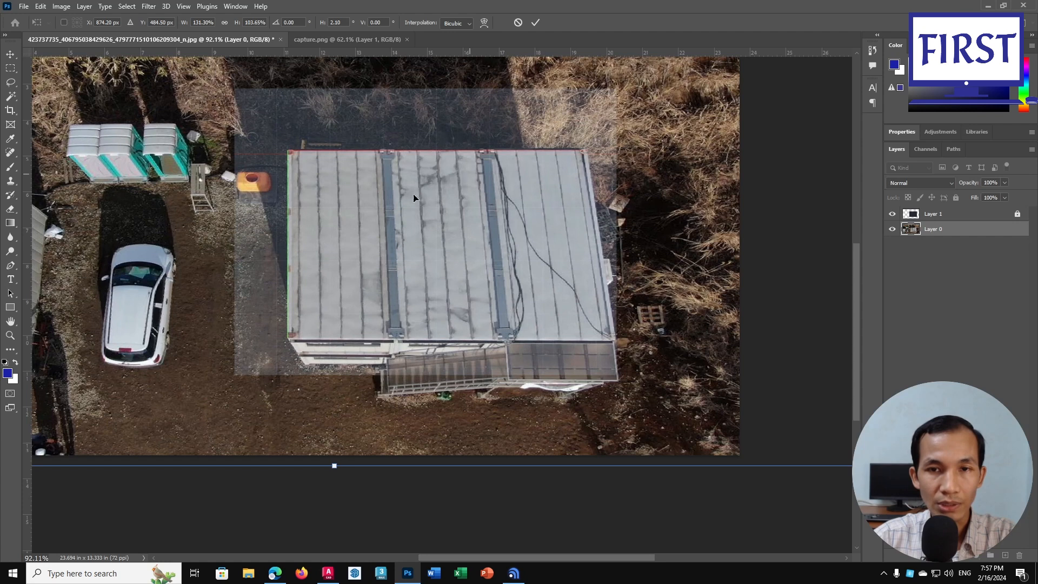
alt+scroll(434, 261, down, 5)
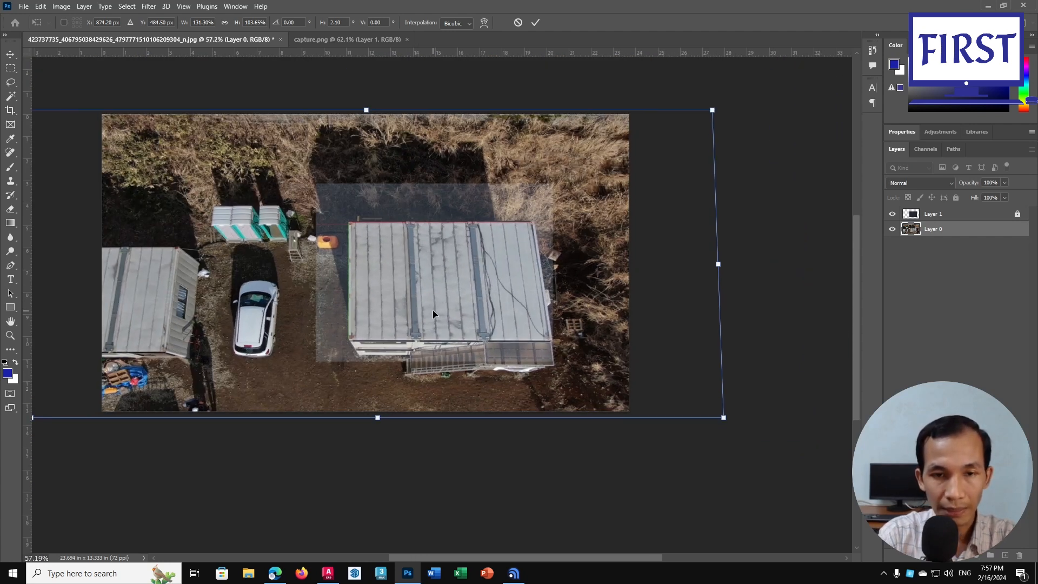
key(Return)
alt+scroll(511, 306, down, 2)
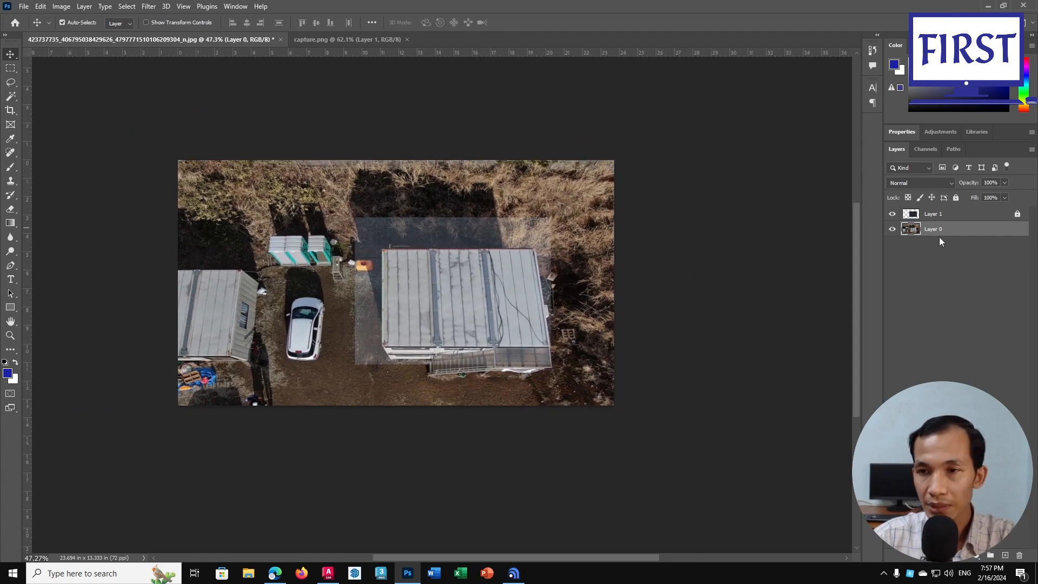
Unlock and delete the reference-line layer, Layer 1, so only the corrected photo is left
click(936, 216)
drag(957, 215, 1021, 556)
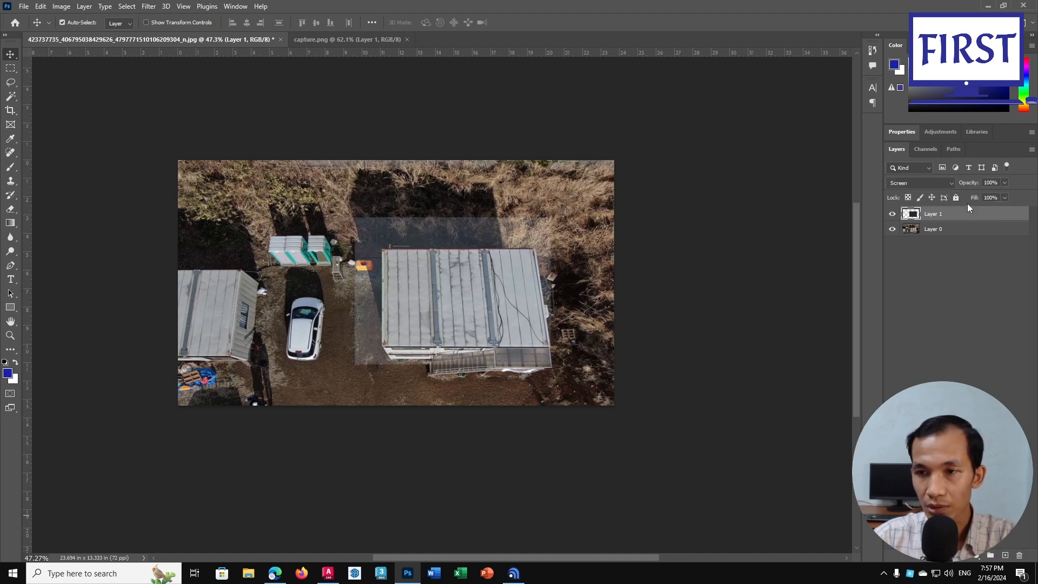
drag(948, 214, 1022, 555)
alt+scroll(574, 308, down, 2)
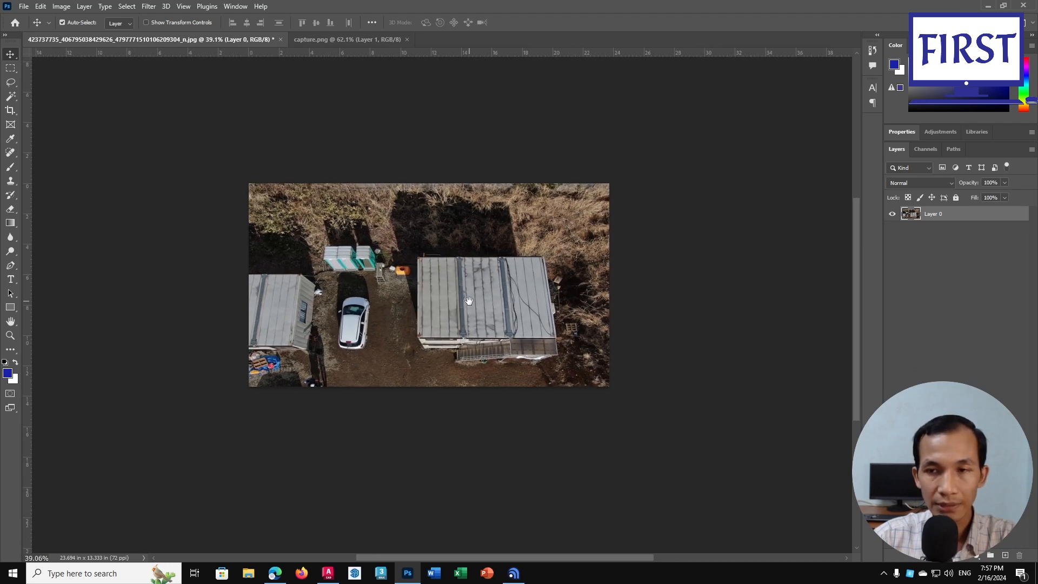
alt+scroll(482, 300, up, 1)
alt+scroll(436, 274, up, 3)
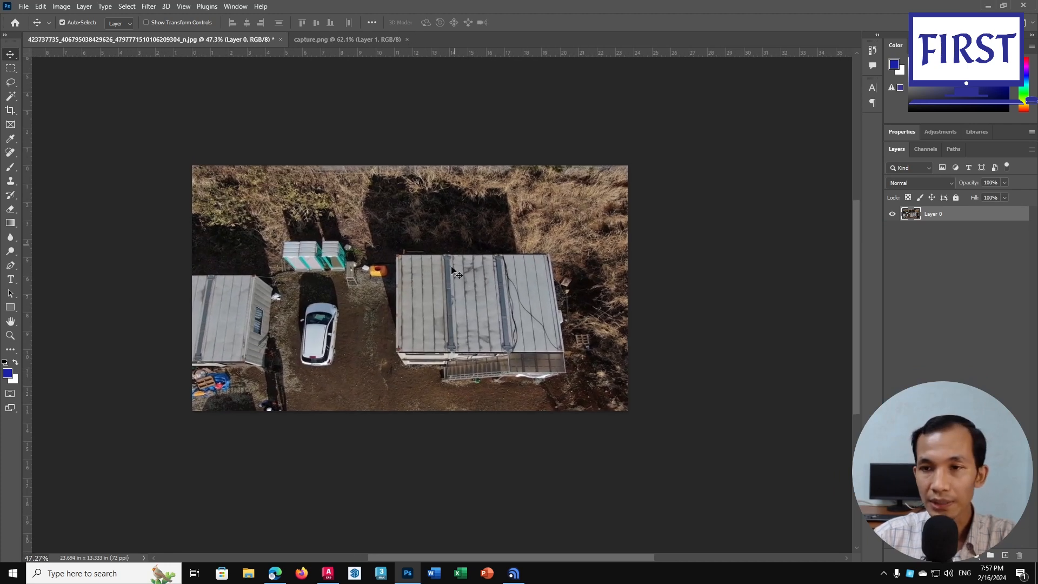
Export the corrected photo at 100% scale as the PNG file IMG_for_CAD in the IMG_to_repair folder
click(24, 7)
mouse_move(91, 200)
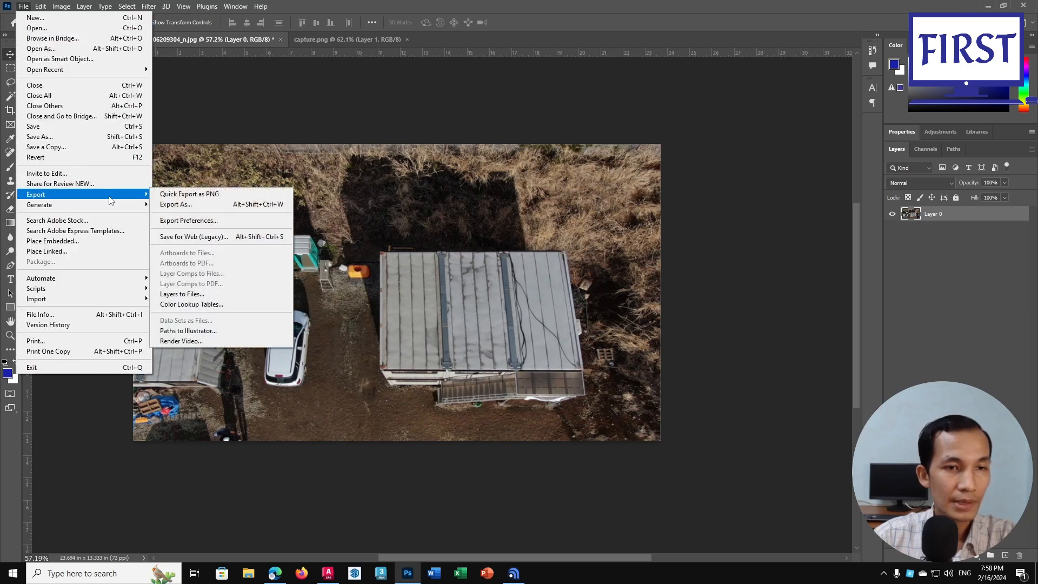
click(178, 205)
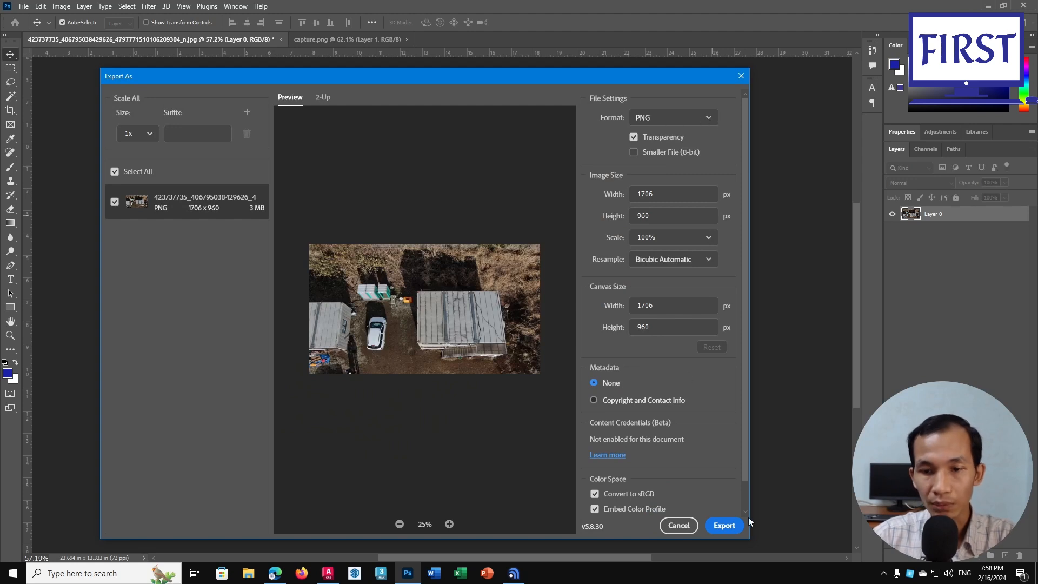
click(723, 526)
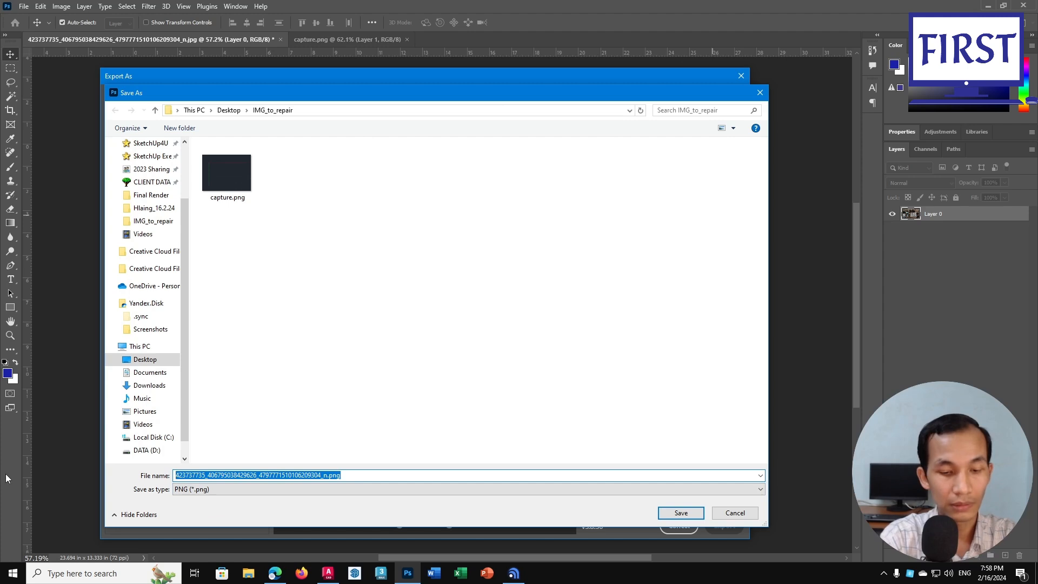
text(IMG_for)
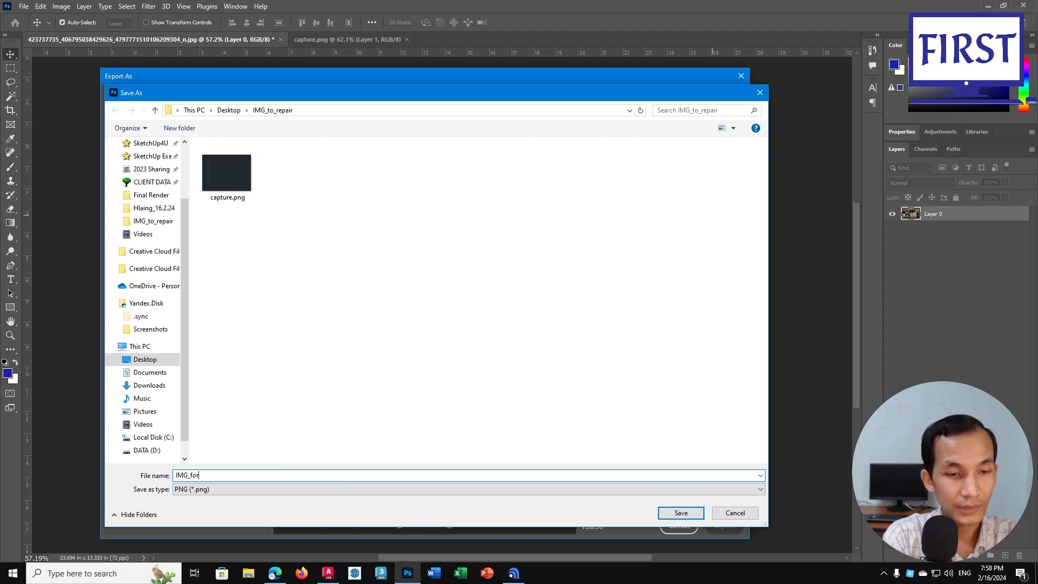
key(Return)
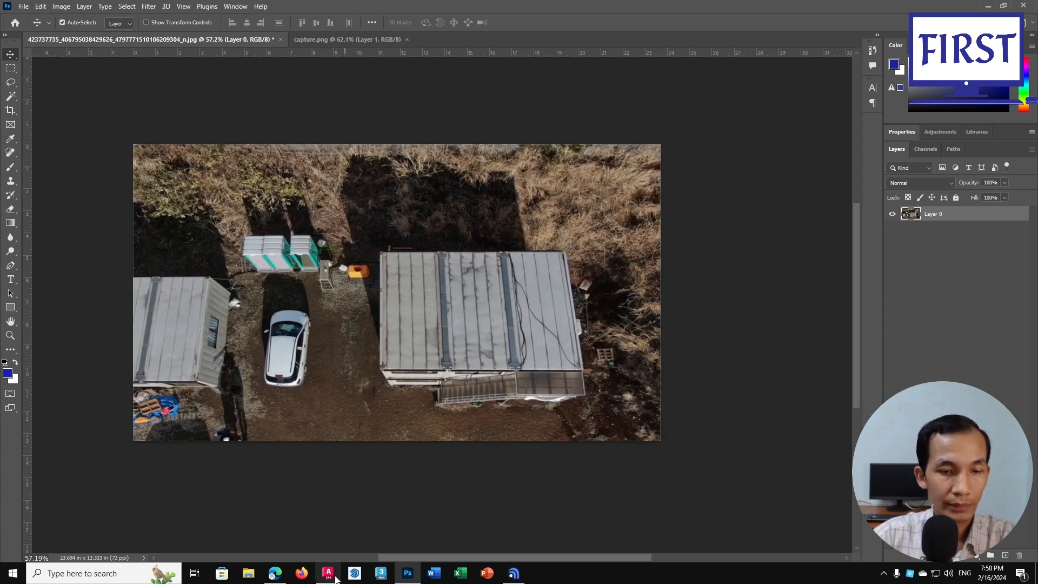
click(331, 572)
scroll(474, 357, down, 3)
middle_drag(474, 357, 384, 312)
click(525, 327)
click(479, 363)
scroll(482, 386, down, 1)
middle_drag(483, 386, 456, 344)
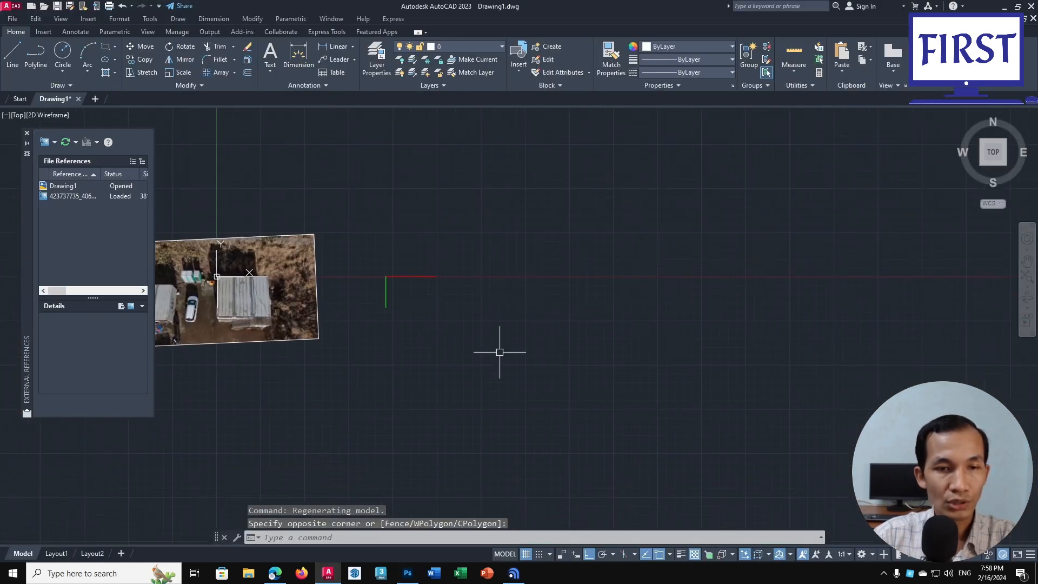
click(598, 353)
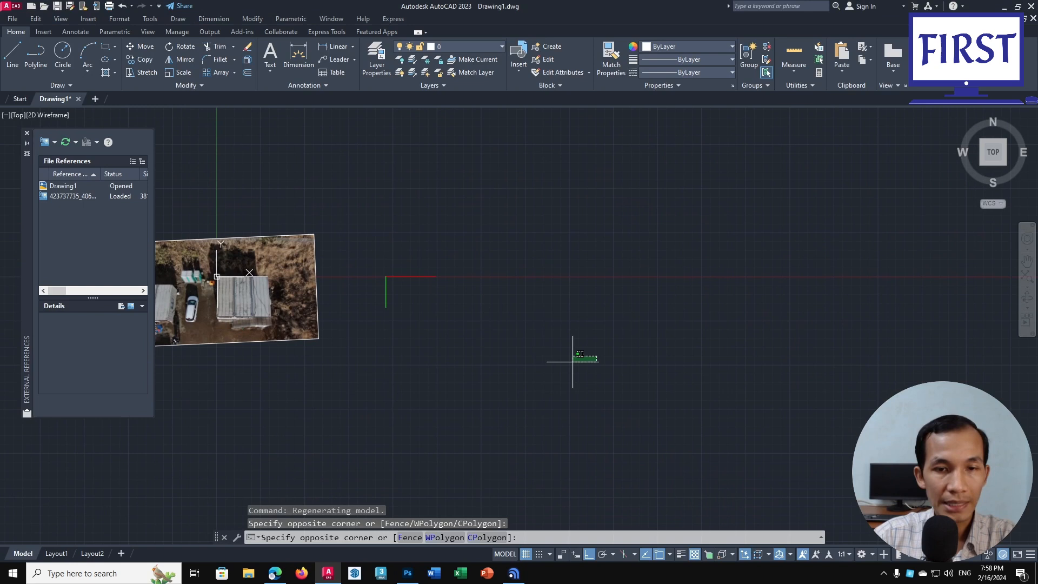
click(535, 379)
middle_drag(534, 379, 507, 352)
scroll(544, 357, down, 2)
scroll(577, 361, up, 4)
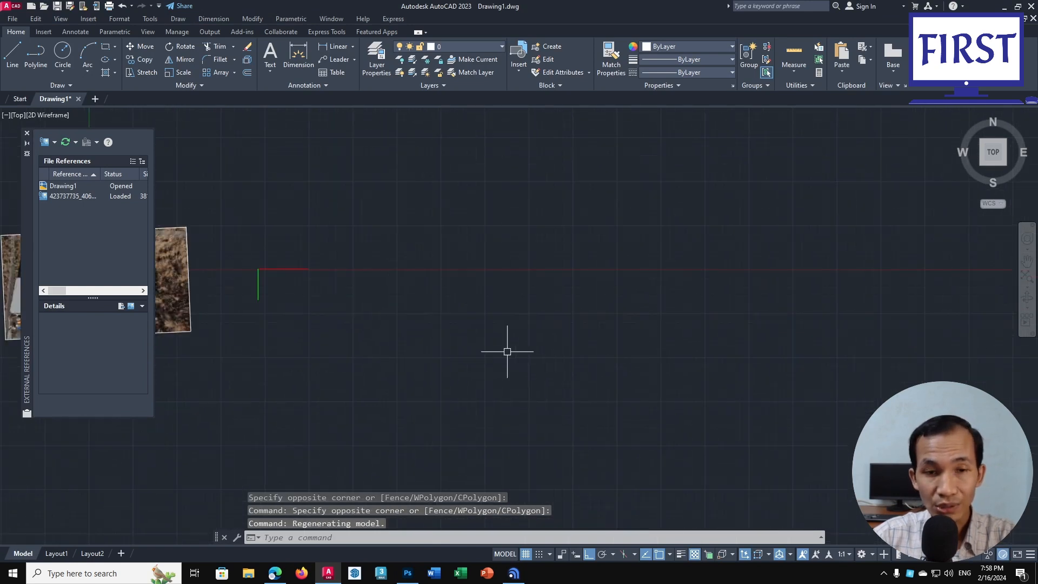
click(526, 335)
click(626, 362)
middle_drag(595, 366, 530, 379)
click(617, 355)
click(528, 392)
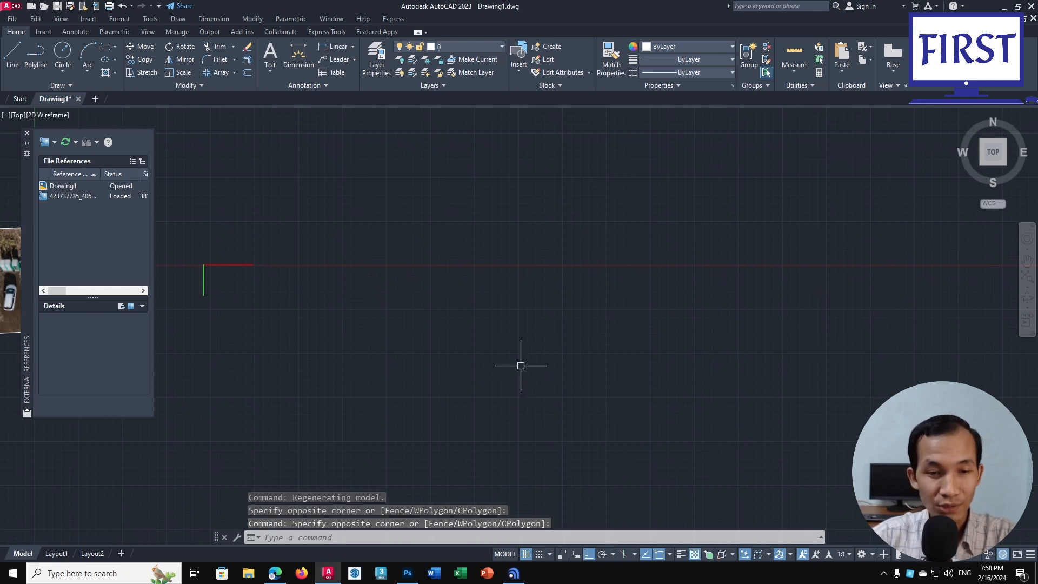
Select the whole canvas of the corrected photo in Photoshop and copy it merged
click(410, 573)
alt+scroll(451, 326, down, 1)
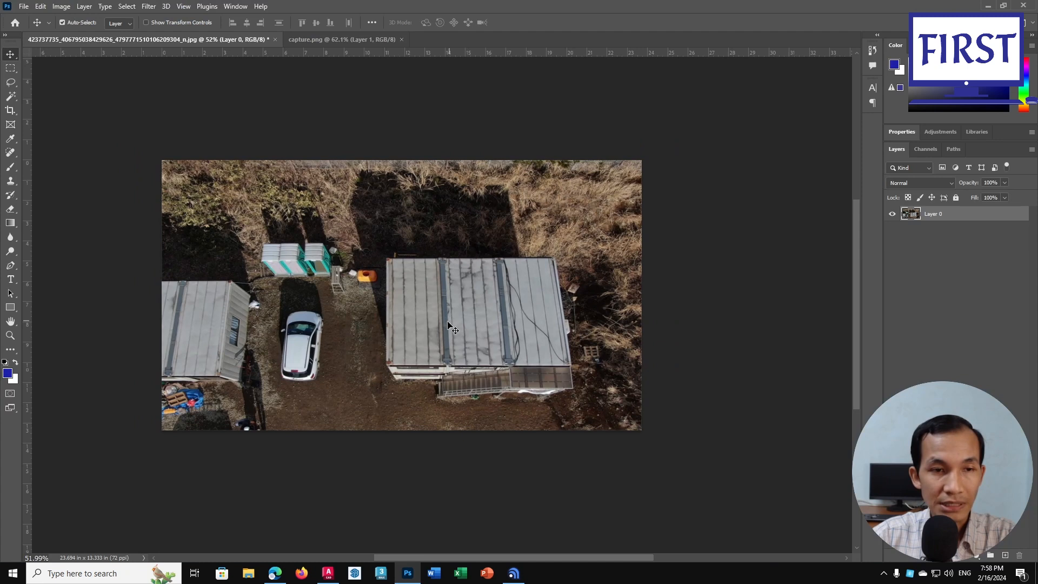
key(ctrl+a)
click(40, 6)
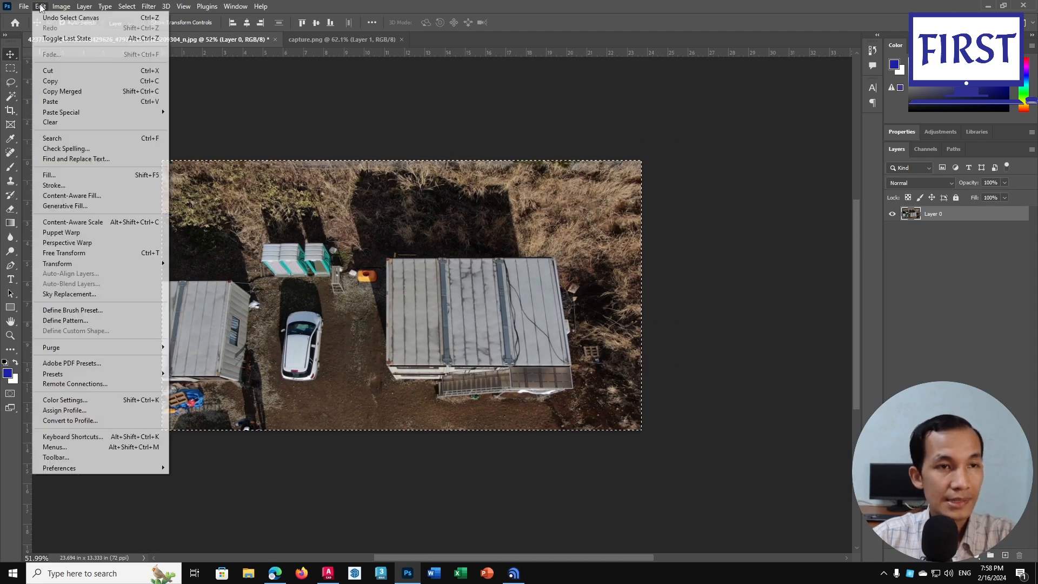
click(82, 92)
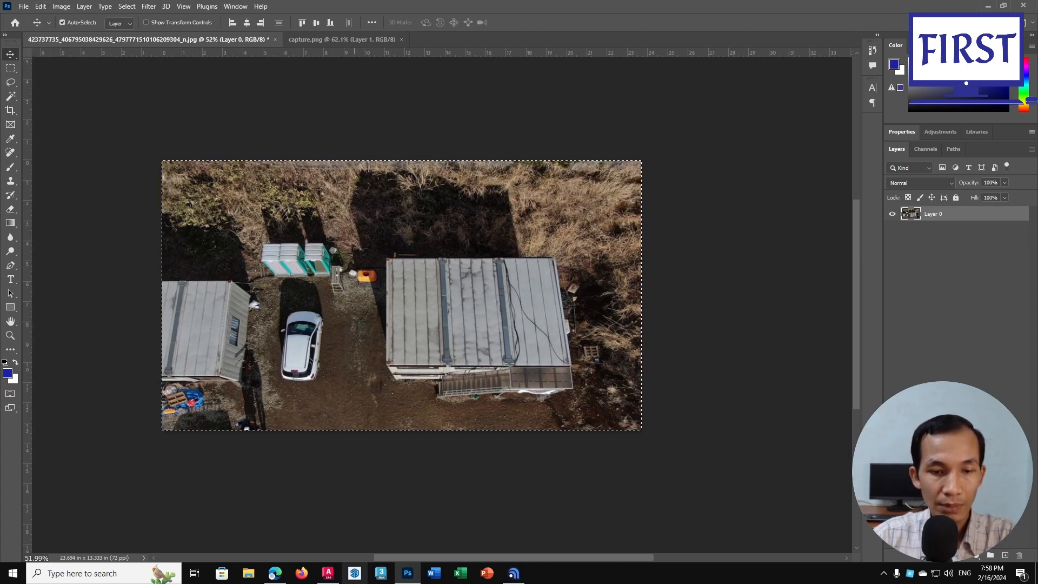
Switch to AutoCAD's open drawing Drawing1 and find empty space beside the red and green reference lines
click(328, 572)
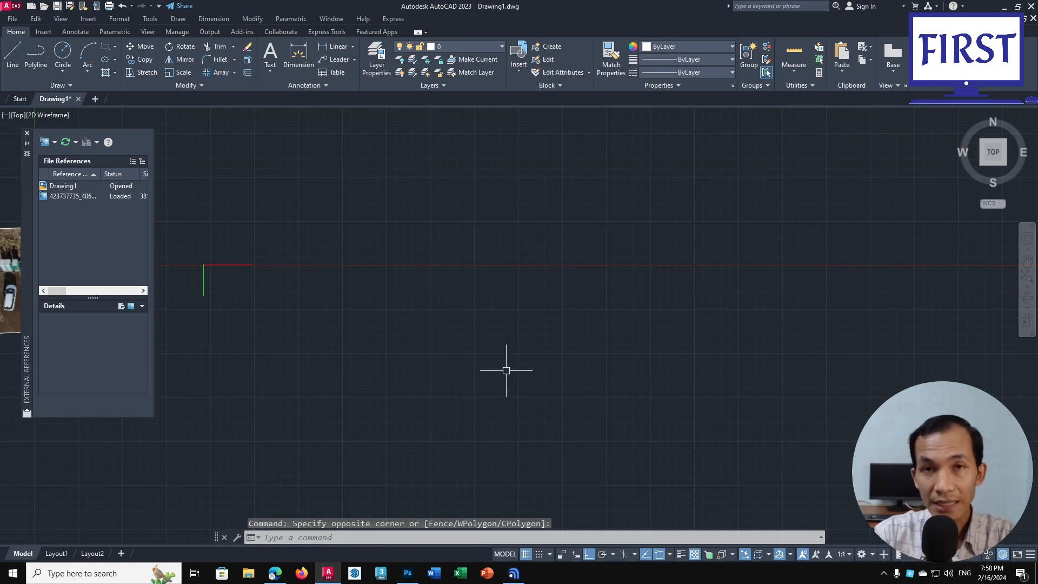
click(731, 289)
click(632, 326)
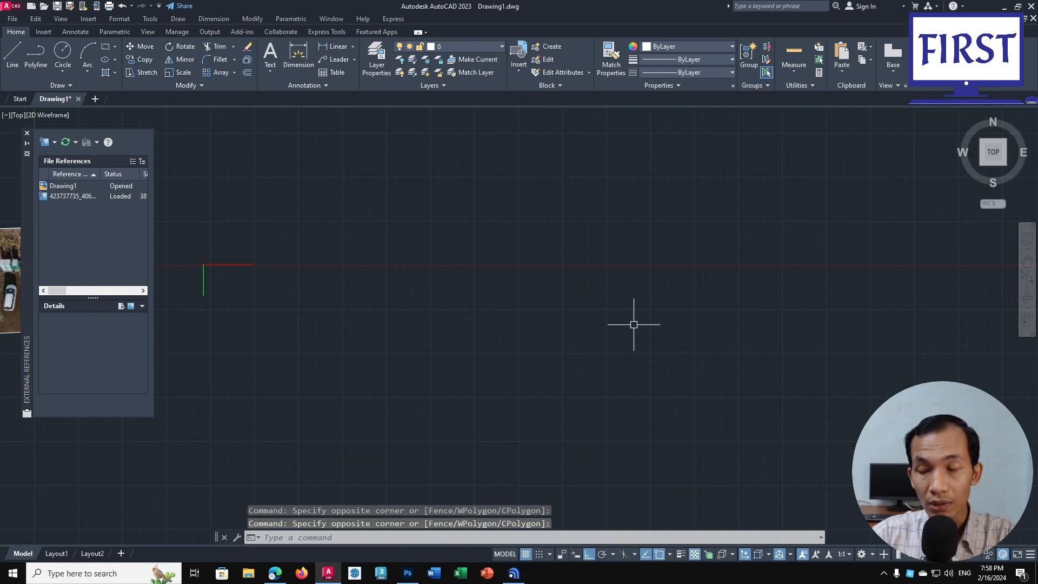
click(672, 313)
click(628, 339)
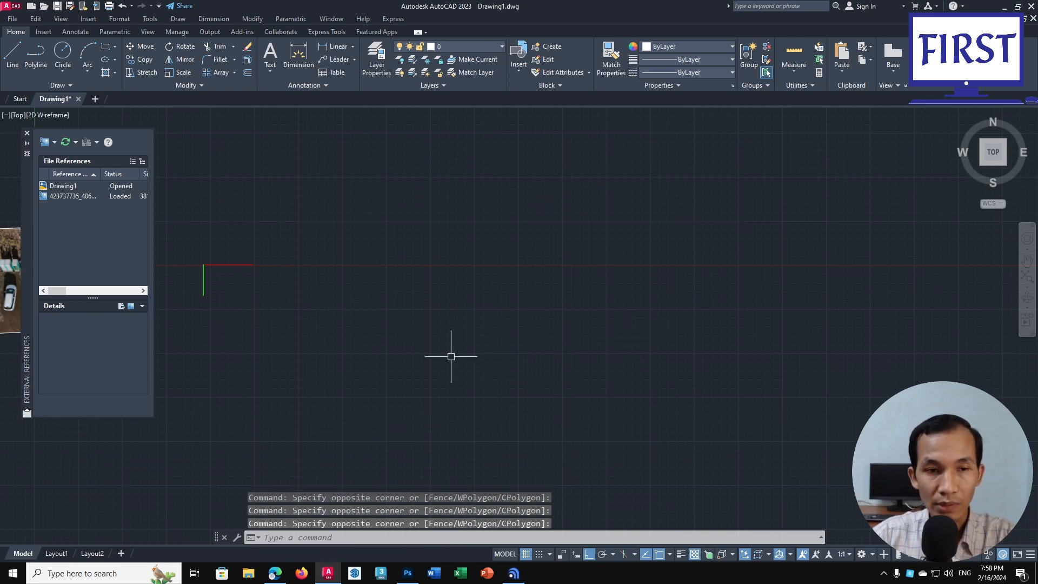
middle_drag(334, 327, 344, 330)
middle_drag(269, 297, 292, 301)
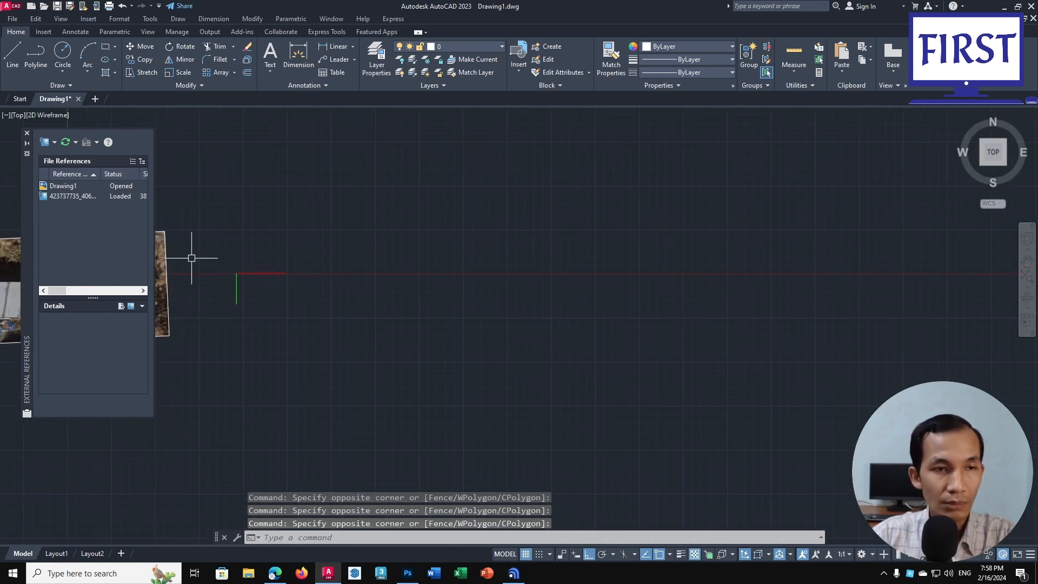
Attach IMG_for_CAD.png from the IMG_to_repair folder, specifying its insertion point and scale on screen beside the reference lines
click(44, 142)
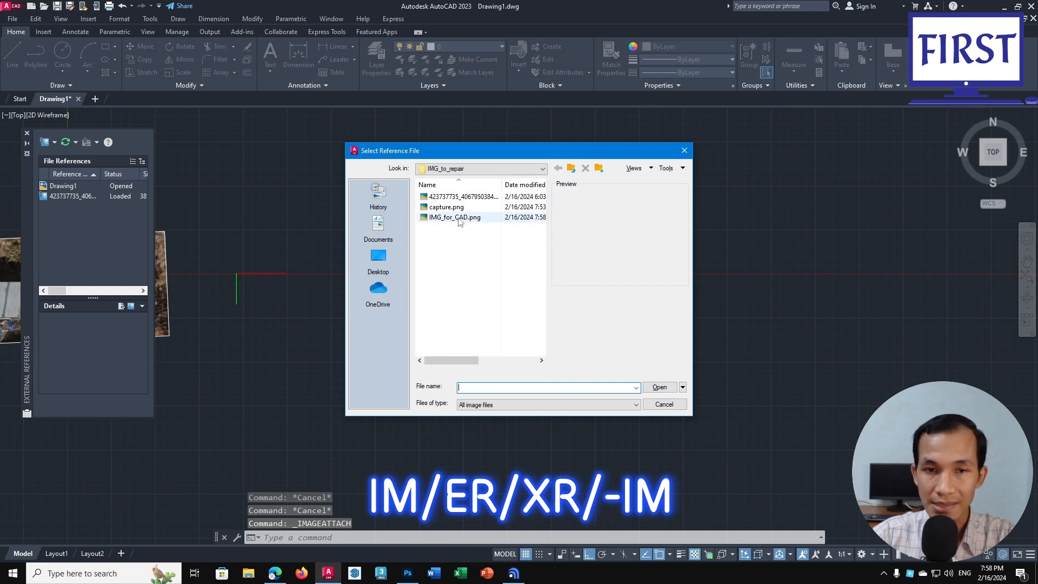
double_click(459, 217)
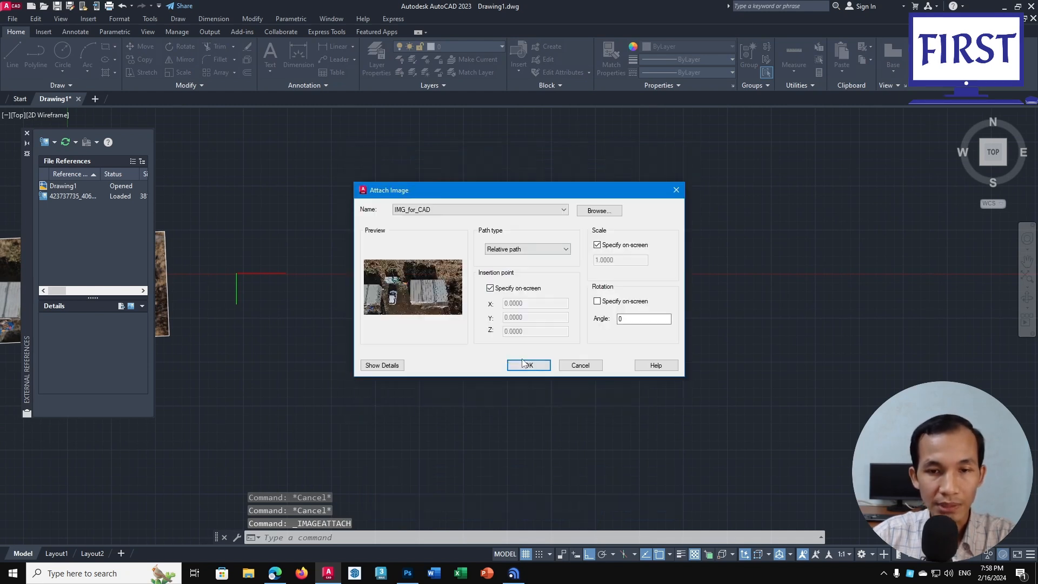
click(529, 366)
click(369, 371)
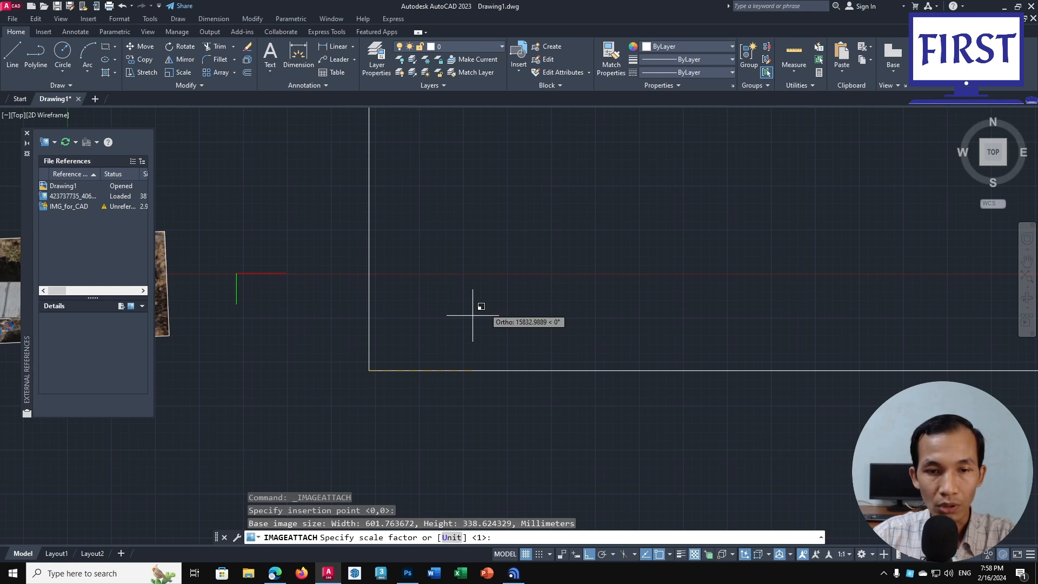
scroll(474, 330, down, 3)
click(484, 358)
scroll(520, 321, down, 5)
scroll(566, 317, up, 1)
scroll(566, 318, down, 1)
Erase the placed IMG_for_CAD image and detach its file reference from the drawing
click(682, 378)
click(635, 277)
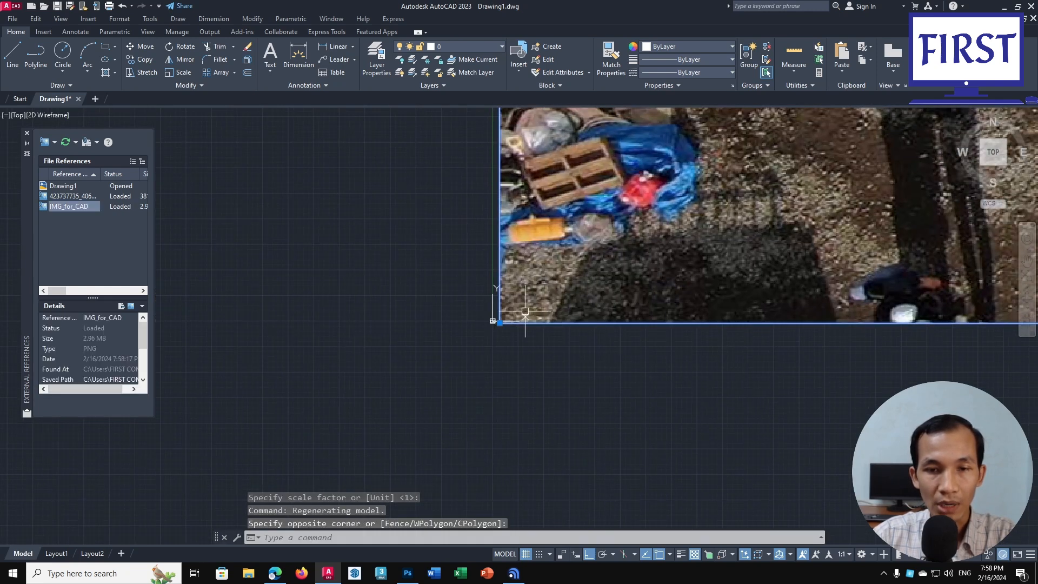
text(e)
key(space)
scroll(520, 324, up, 4)
right_click(68, 209)
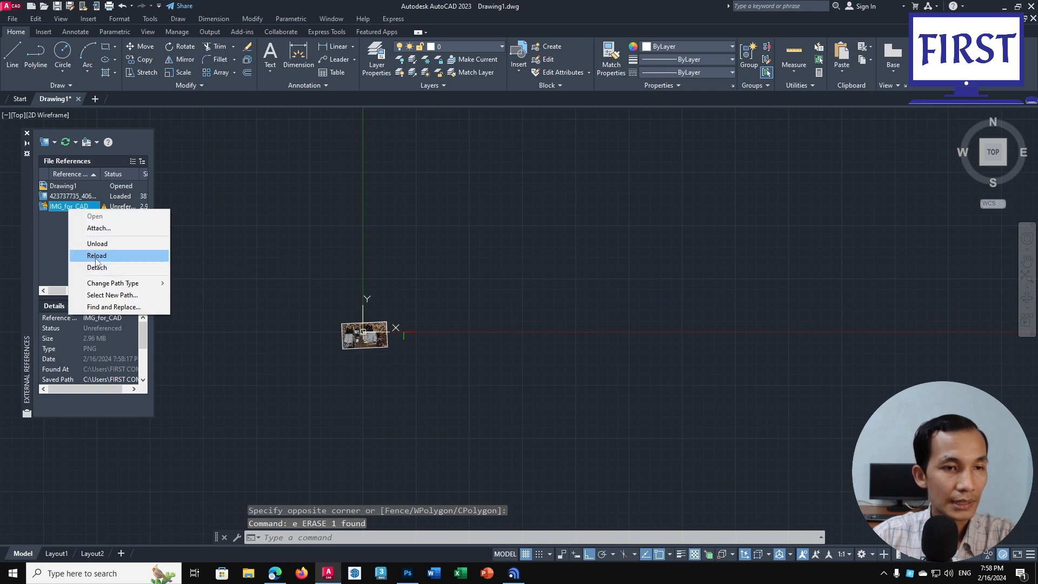
click(99, 265)
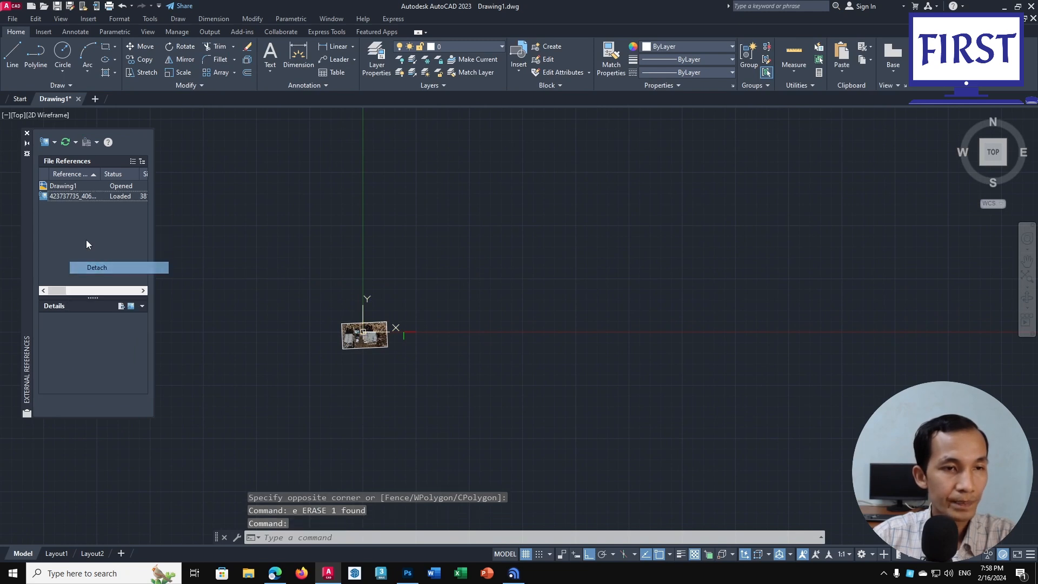
Attach IMG_for_CAD.png again, placing it at a small scale below and beside the reference lines
click(45, 142)
double_click(456, 218)
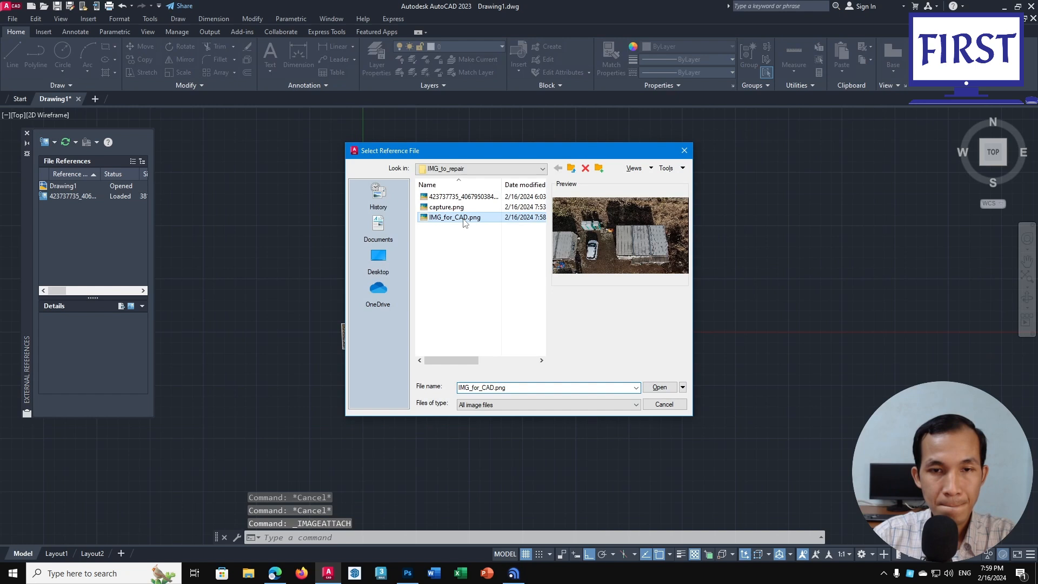
click(516, 363)
scroll(455, 324, up, 3)
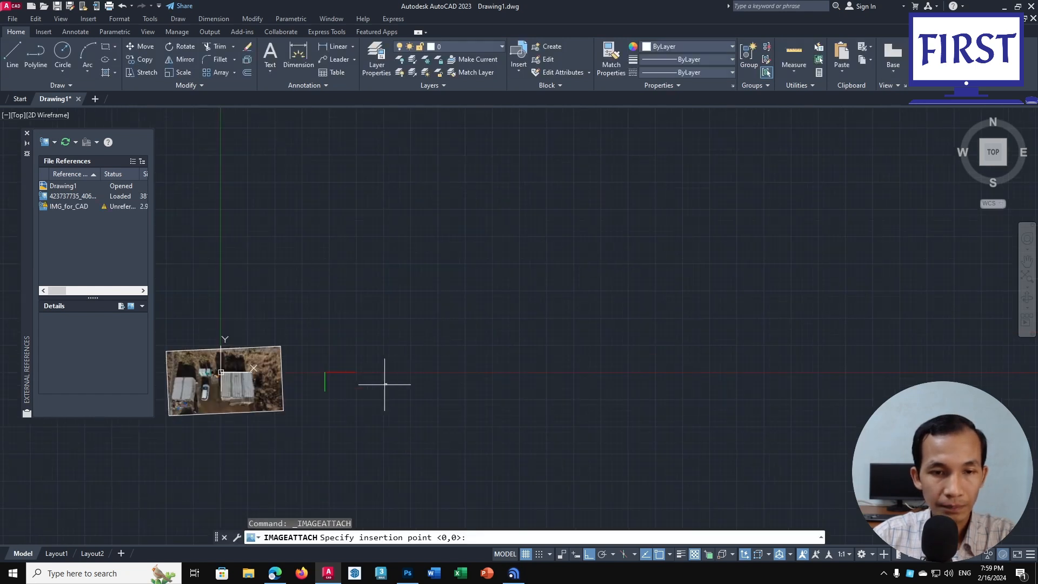
click(379, 414)
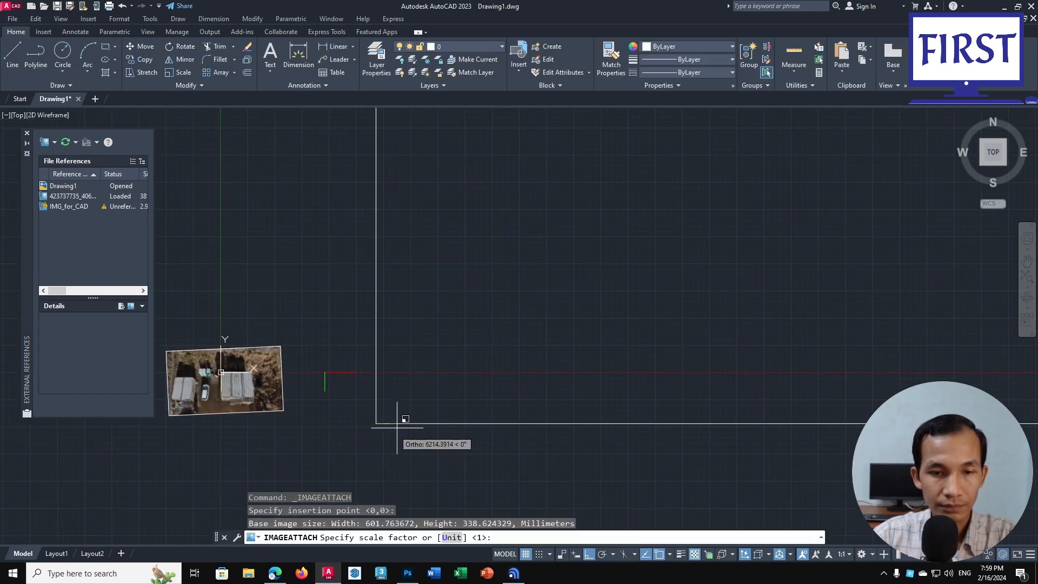
click(392, 421)
key(Escape)
key(Escape)
scroll(382, 428, up, 3)
click(494, 375)
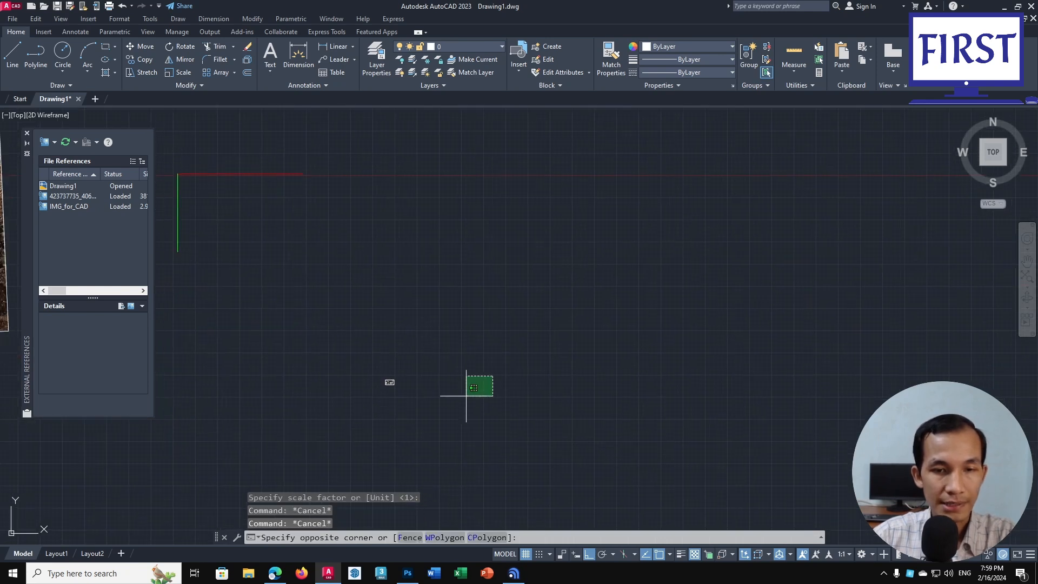
click(465, 396)
text(sc)
key(space)
click(426, 352)
click(373, 411)
key(space)
click(380, 404)
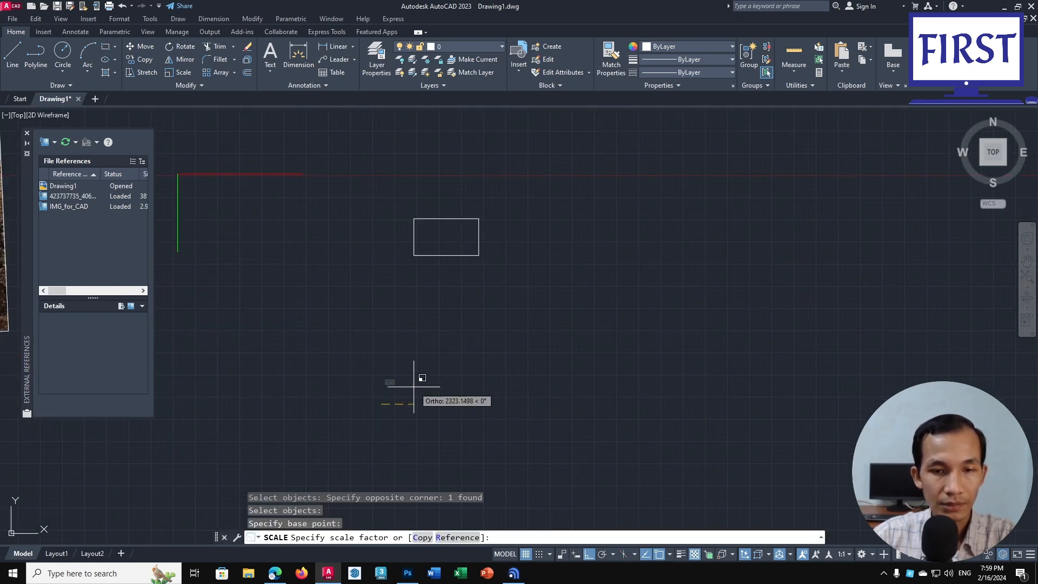
key(Escape)
Scale the tiny IMG_for_CAD image up freehand from its lower-left corner to roughly the original photo's size
key(space)
click(420, 359)
click(378, 399)
key(space)
click(389, 383)
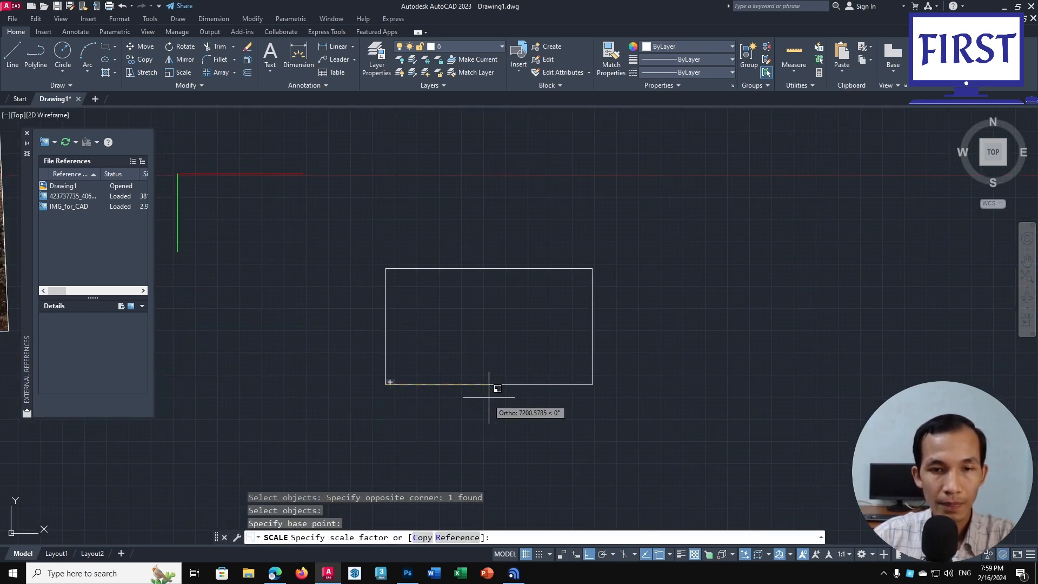
scroll(492, 394, down, 2)
click(567, 432)
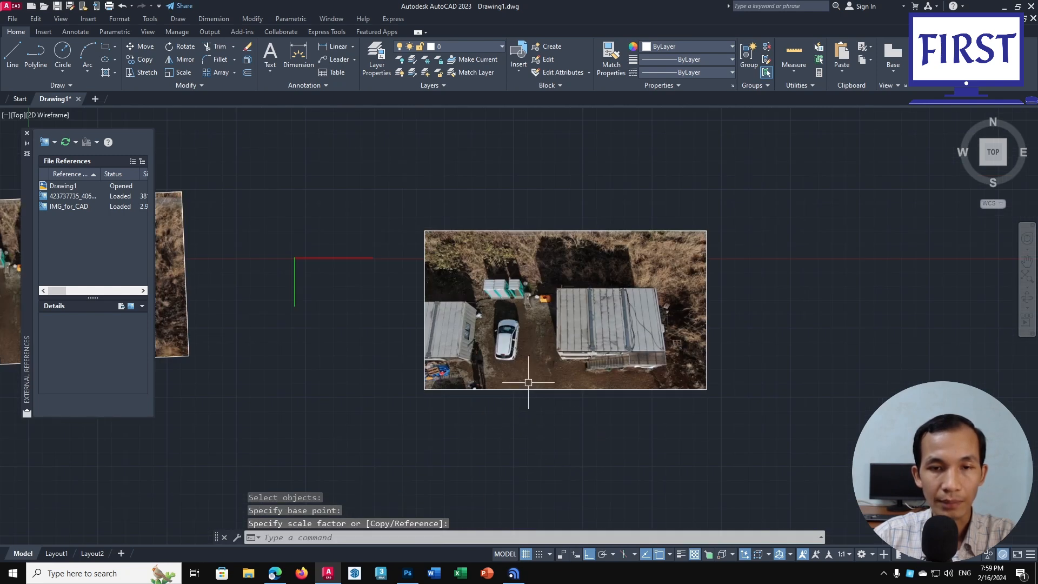
middle_drag(318, 339, 258, 319)
click(257, 319)
click(244, 239)
scroll(184, 225, up, 2)
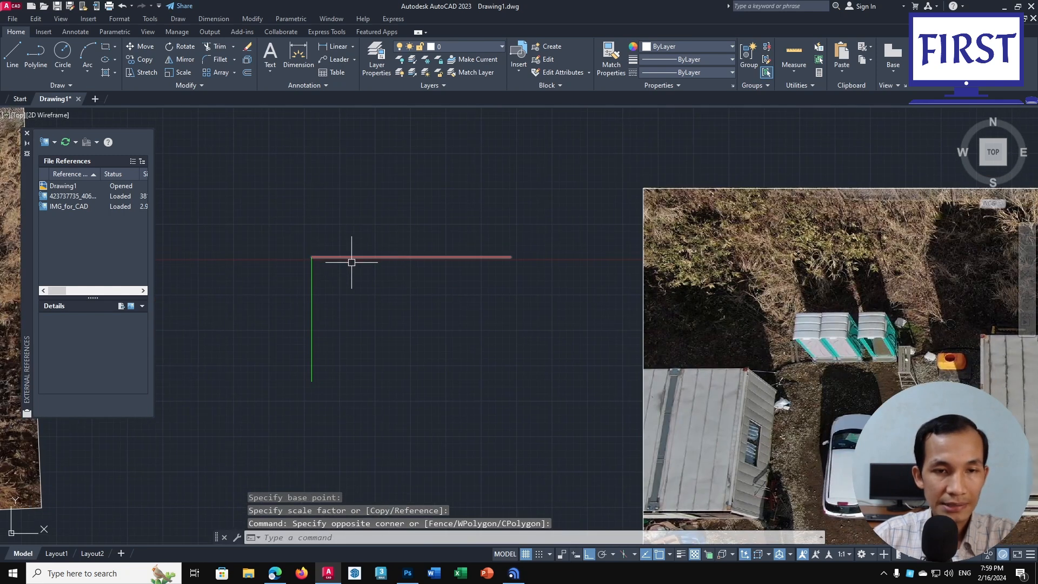
text(m)
key(space)
click(399, 318)
click(308, 214)
key(space)
key(Escape)
Move both reference lines by their shared corner onto the large roof's upper-left corner in the IMG_for_CAD image, with Ortho off
key(space)
click(381, 327)
click(284, 215)
key(space)
scroll(295, 238, up, 4)
click(365, 316)
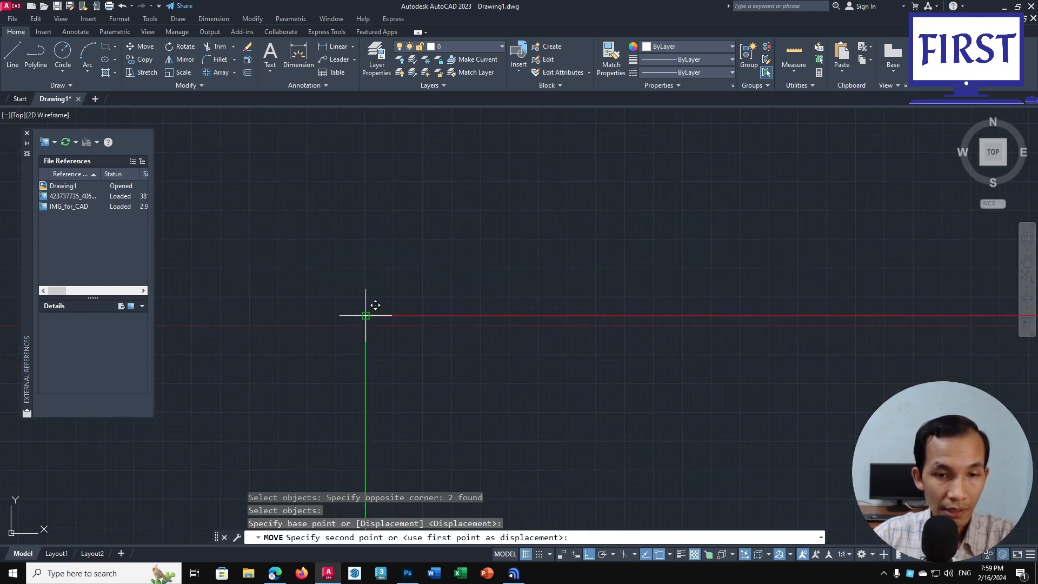
key(F8)
scroll(487, 222, up, 6)
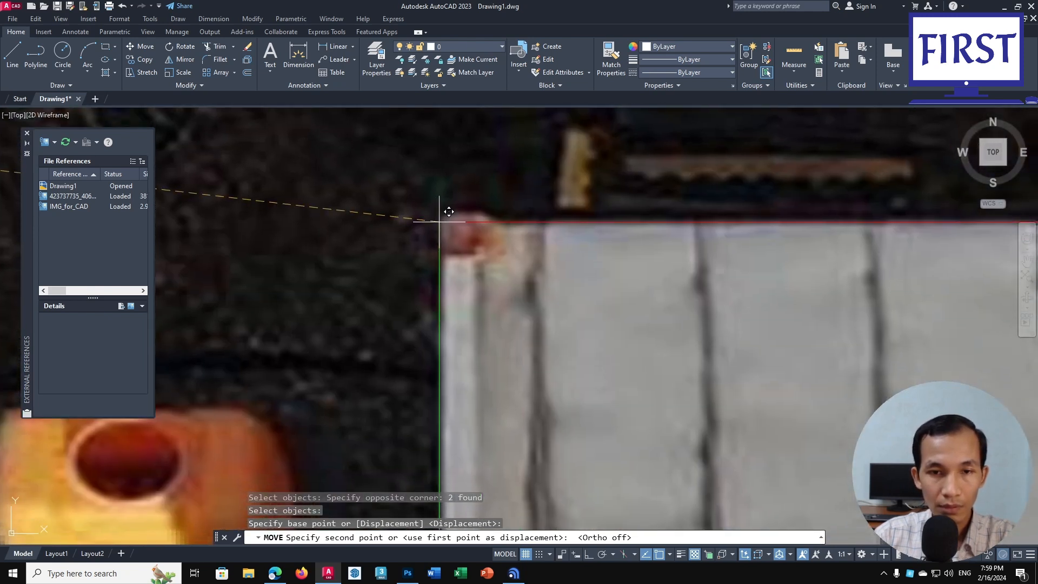
click(439, 221)
Send the IMG_for_CAD image to the back of the draw order, behind the red and green reference lines
scroll(502, 268, down, 10)
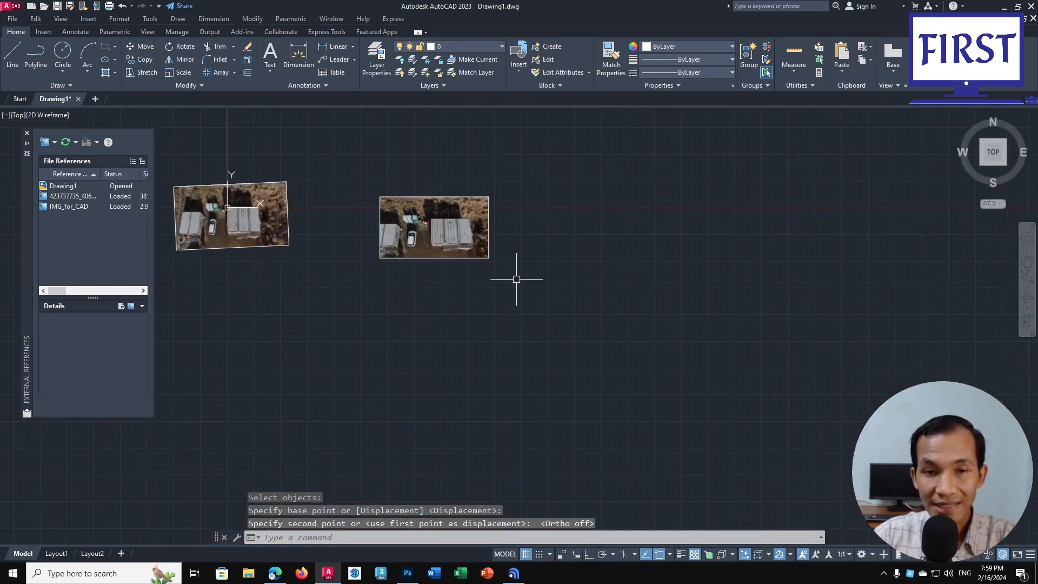
click(502, 268)
click(482, 264)
scroll(452, 239, up, 5)
middle_drag(452, 239, 457, 244)
click(667, 297)
click(619, 327)
middle_drag(588, 304, 627, 331)
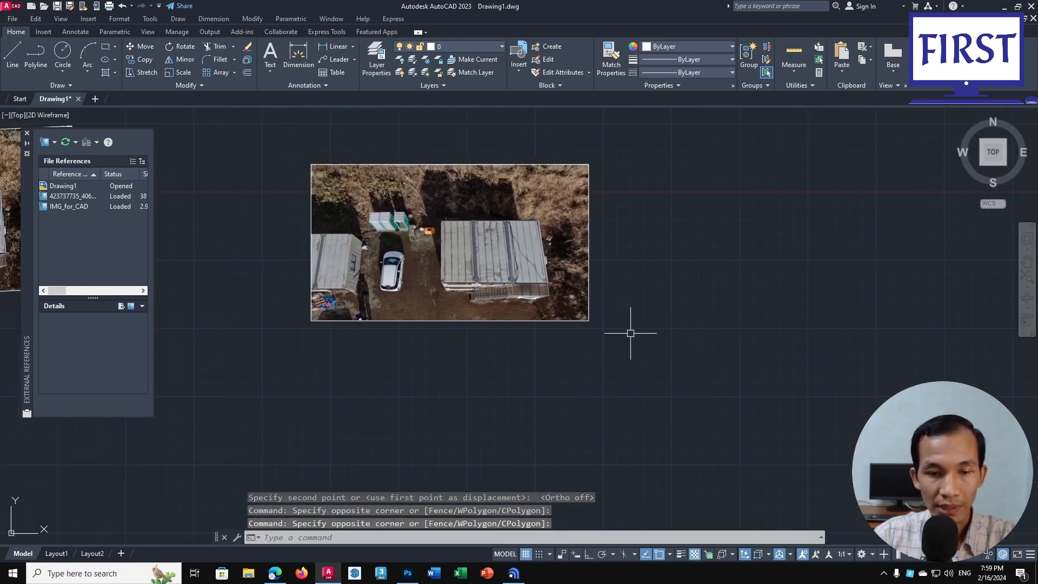
text(dr)
key(Return)
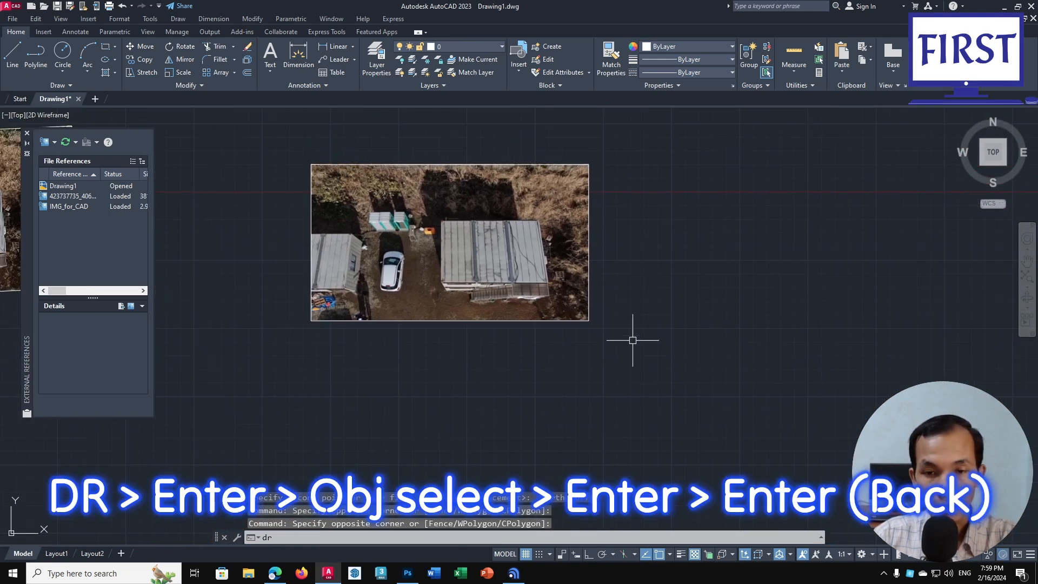
click(582, 322)
key(Return)
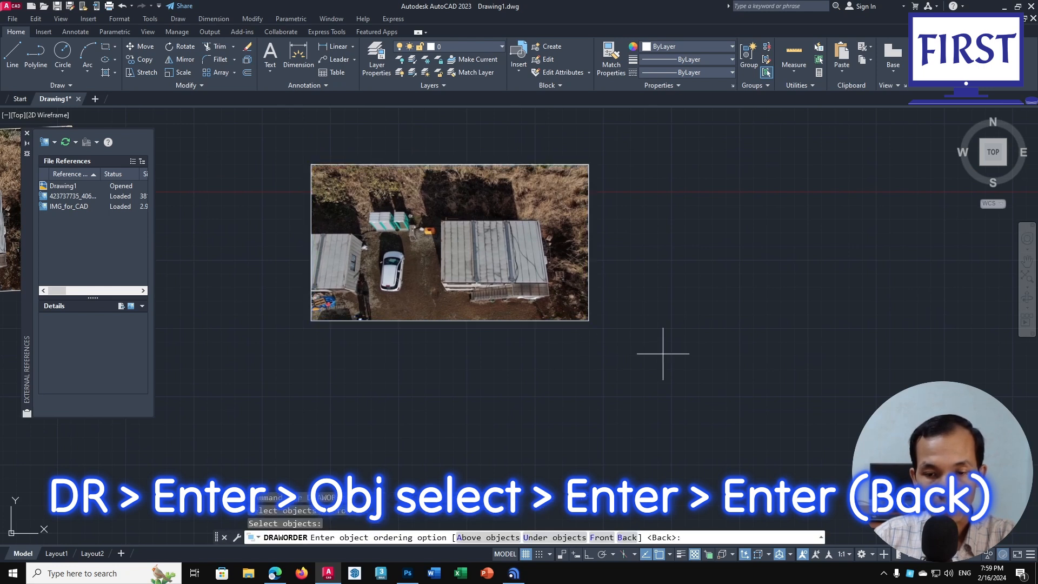
key(Return)
scroll(529, 283, up, 2)
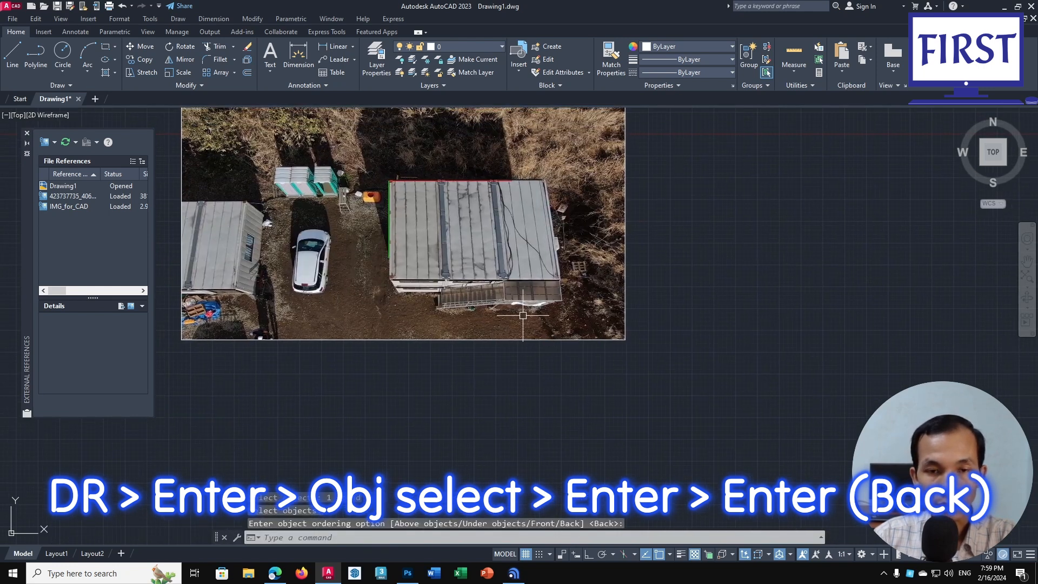
scroll(419, 178, up, 2)
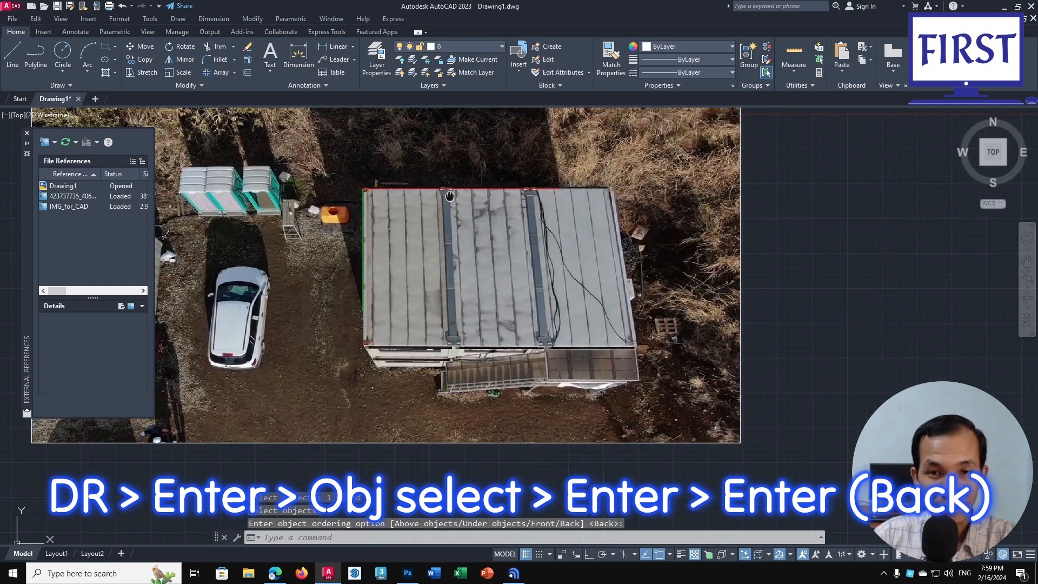
Scale the image by reference about the roof's upper-left corner, fitting the roof's upper edge to the red 8800 mm line with Ortho on
scroll(713, 379, down, 2)
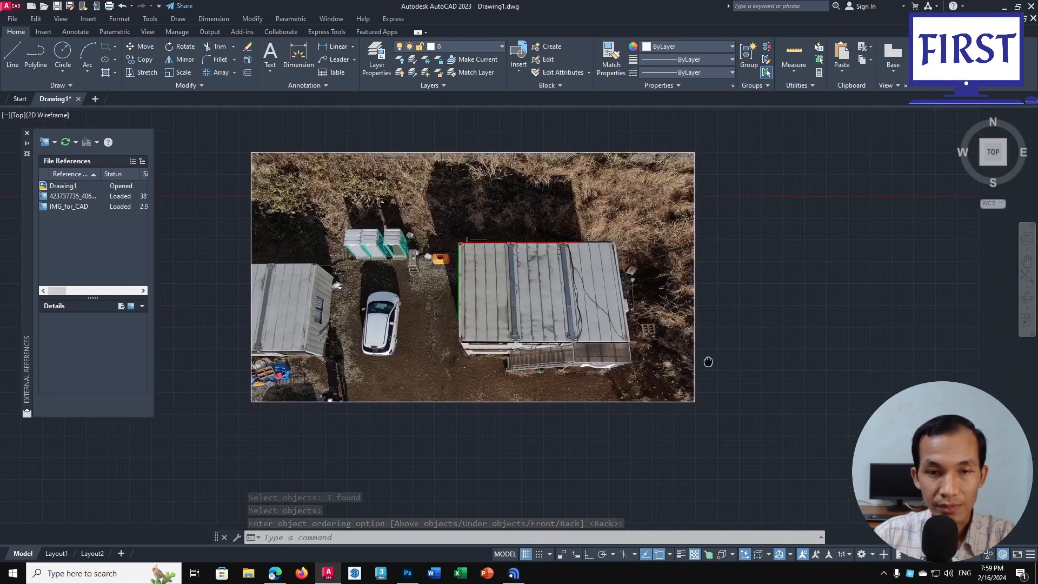
text(sc)
key(Return)
click(757, 365)
click(679, 412)
key(Return)
scroll(500, 253, up, 4)
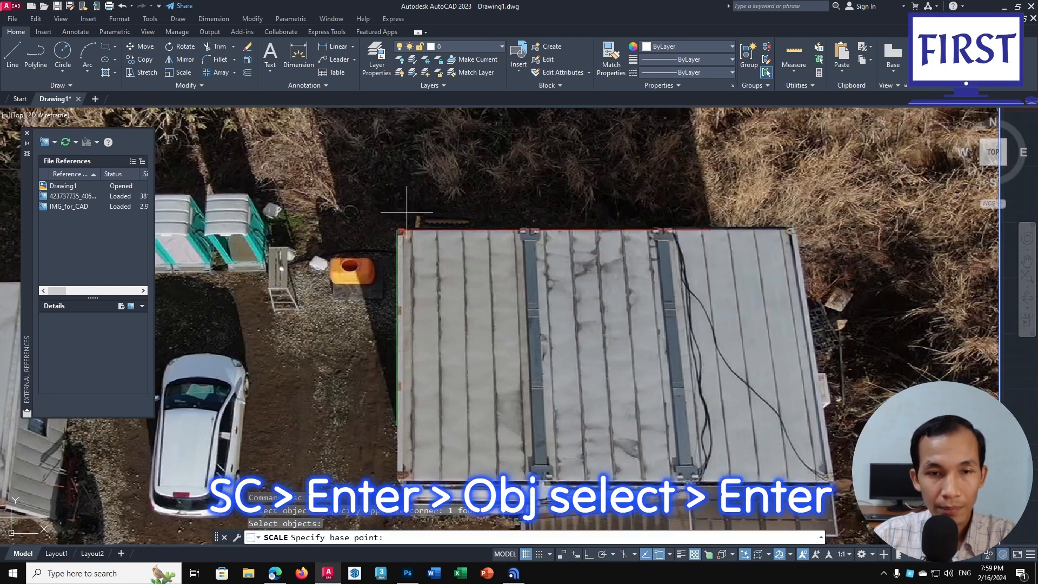
click(398, 229)
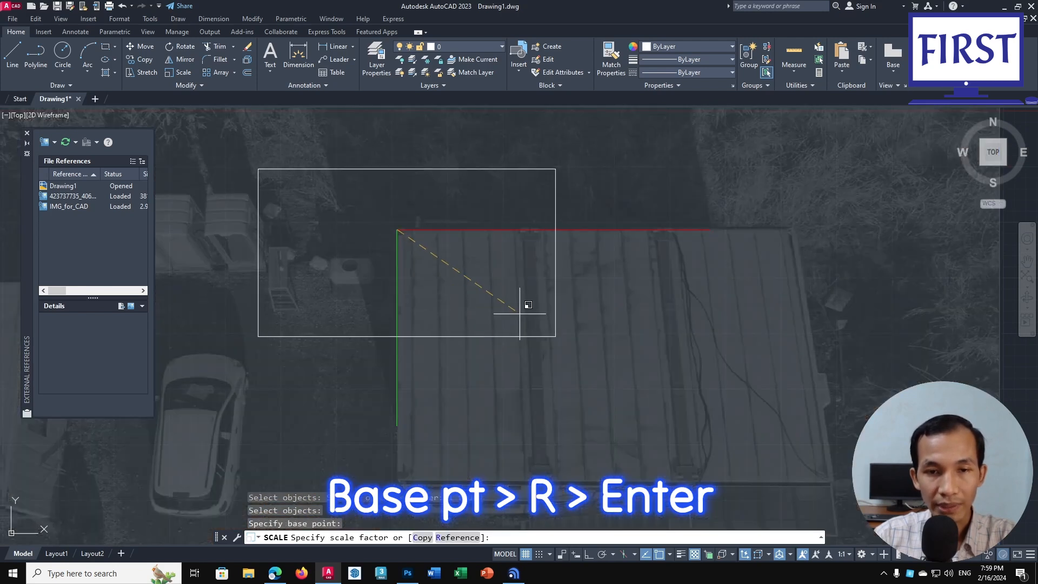
text(r)
key(Return)
click(398, 230)
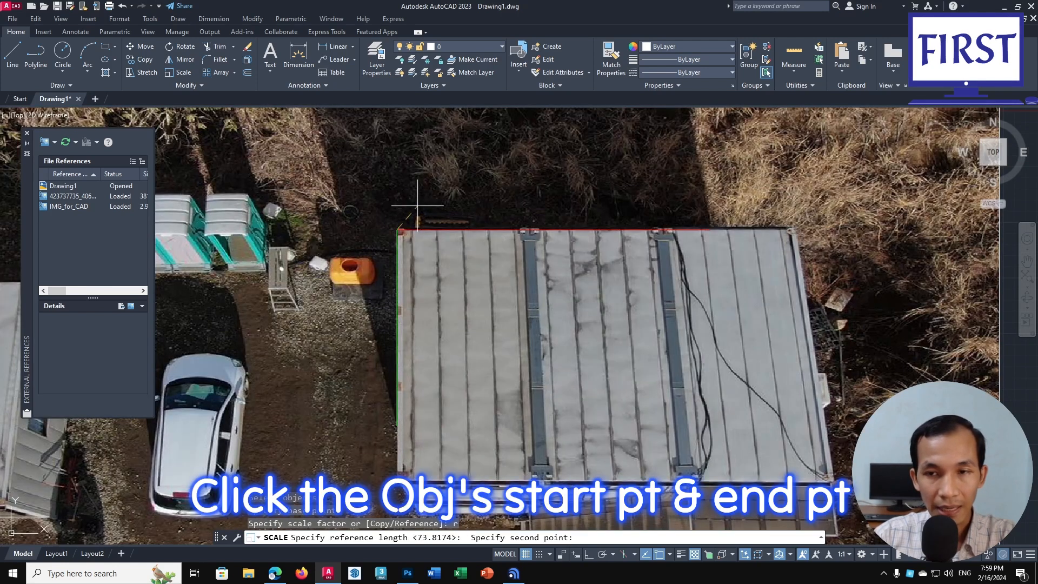
scroll(841, 217, up, 1)
key(F8)
scroll(764, 232, up, 4)
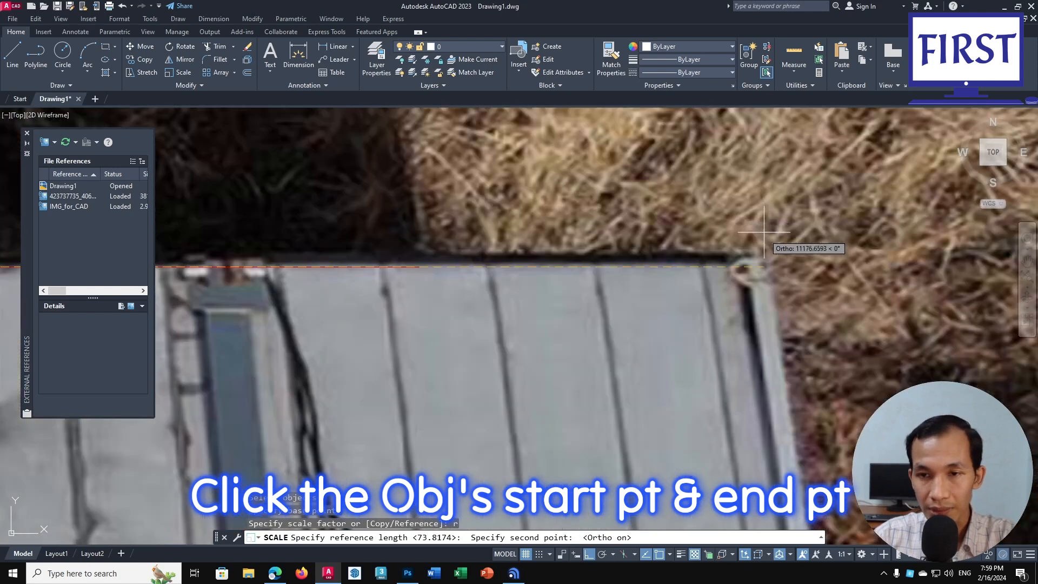
click(769, 266)
scroll(757, 249, down, 5)
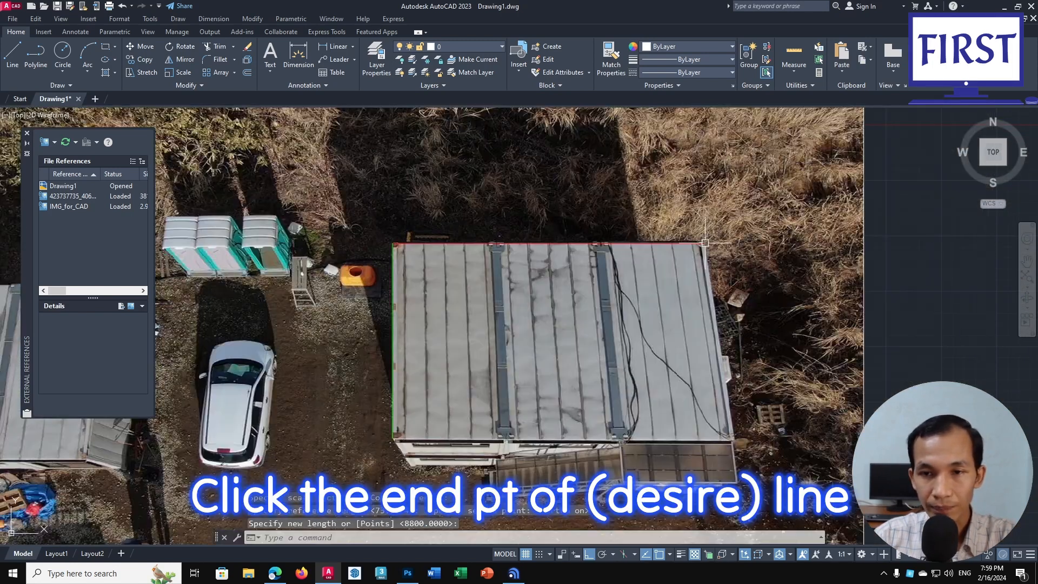
Check the scaled roof's upper edge and lower-left corner against the red and green reference lines
middle_drag(719, 237, 719, 234)
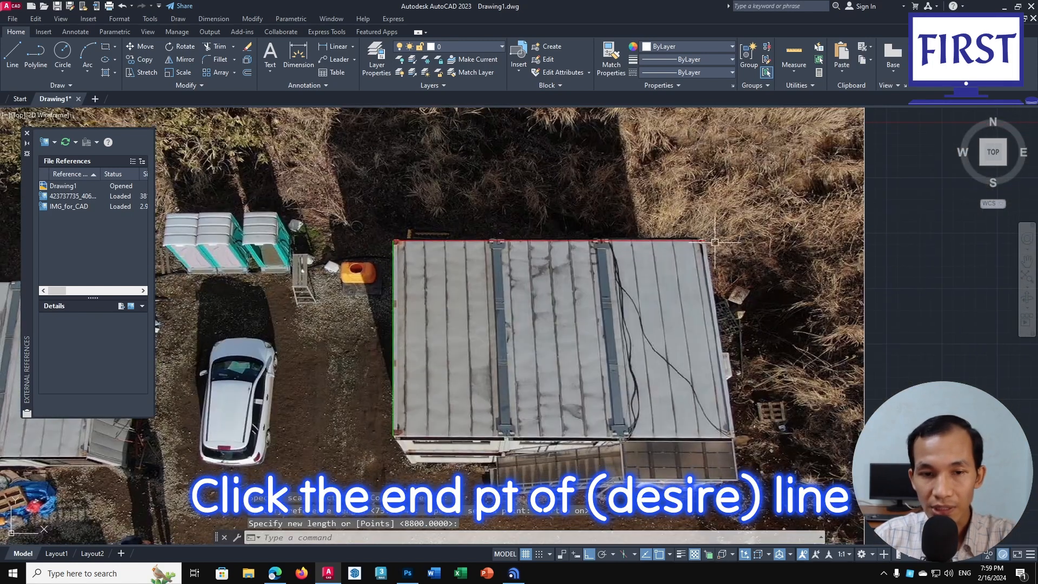
middle_drag(626, 326, 649, 237)
scroll(428, 358, up, 4)
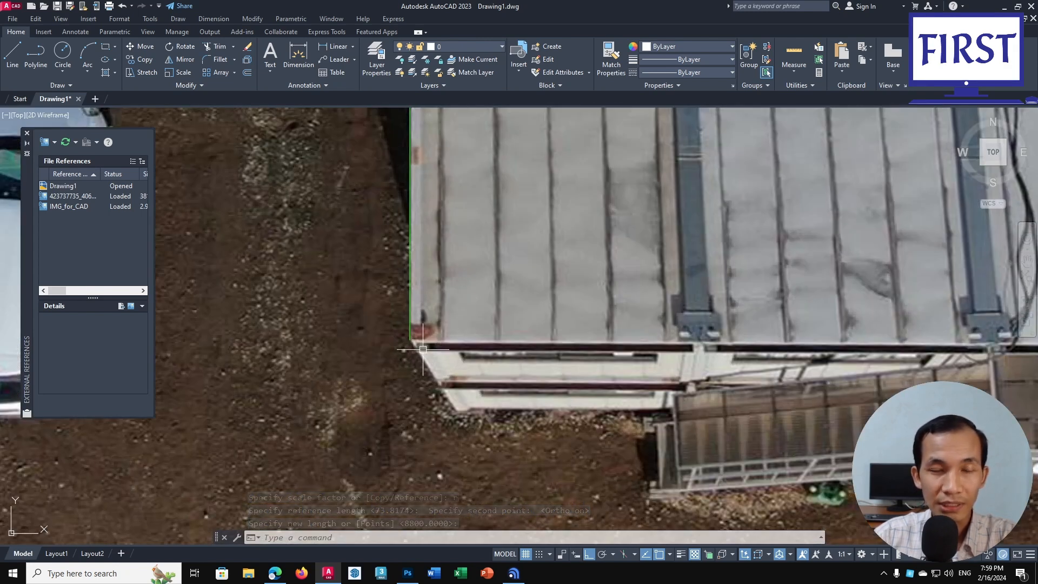
scroll(423, 350, down, 7)
scroll(618, 248, up, 2)
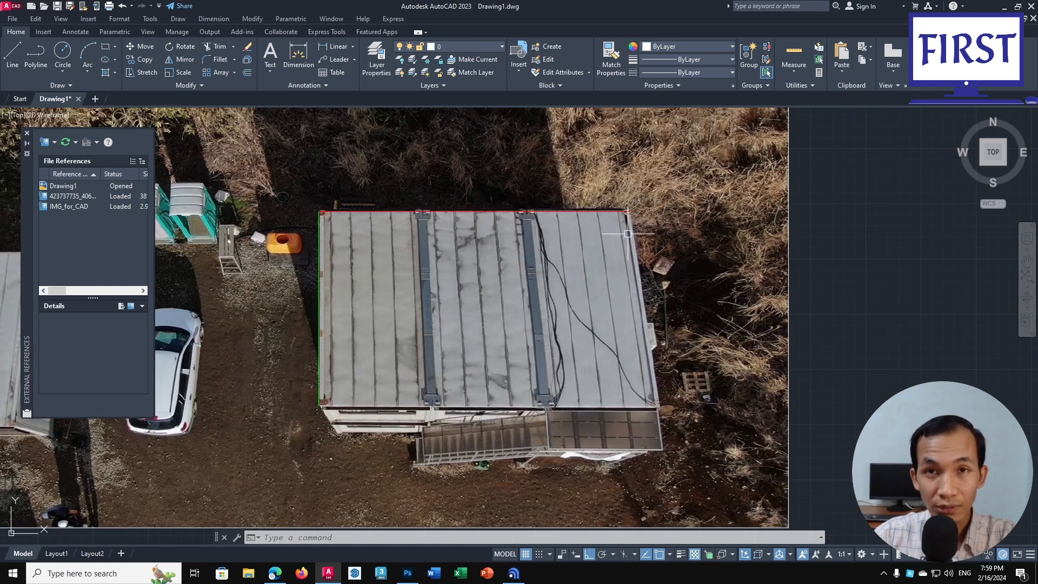
scroll(584, 242, down, 4)
middle_drag(568, 257, 565, 268)
click(753, 292)
click(800, 311)
middle_drag(506, 243, 502, 258)
key(Escape)
key(Escape)
click(463, 137)
key(Escape)
Add a horizontal linear dimension spanning the red reference line, placed just above the large roof's upper edge
click(338, 47)
scroll(465, 265, up, 4)
click(444, 282)
click(754, 281)
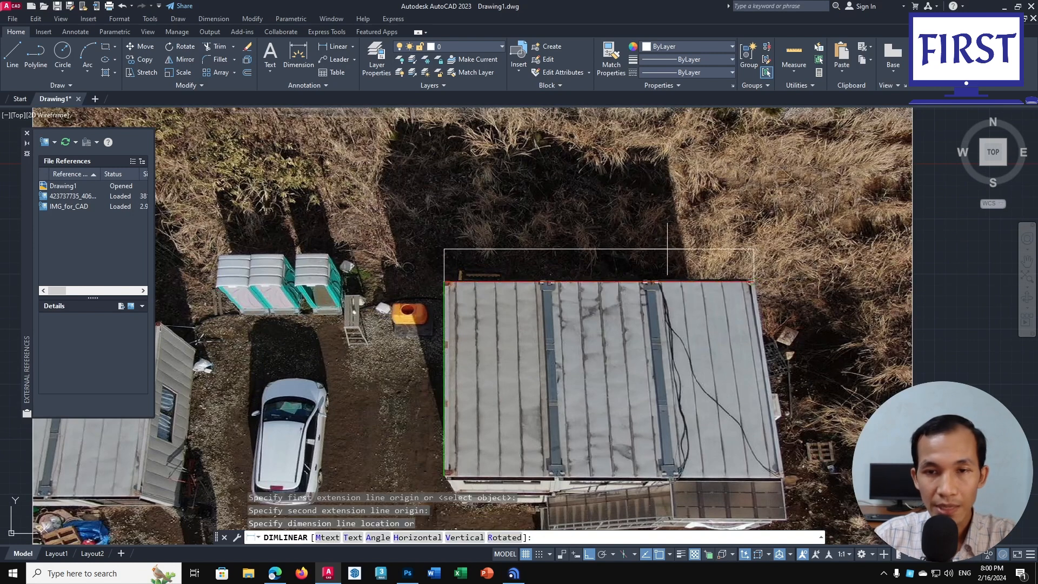
click(659, 256)
scroll(639, 260, up, 2)
middle_drag(639, 260, 541, 261)
scroll(541, 261, down, 4)
click(752, 294)
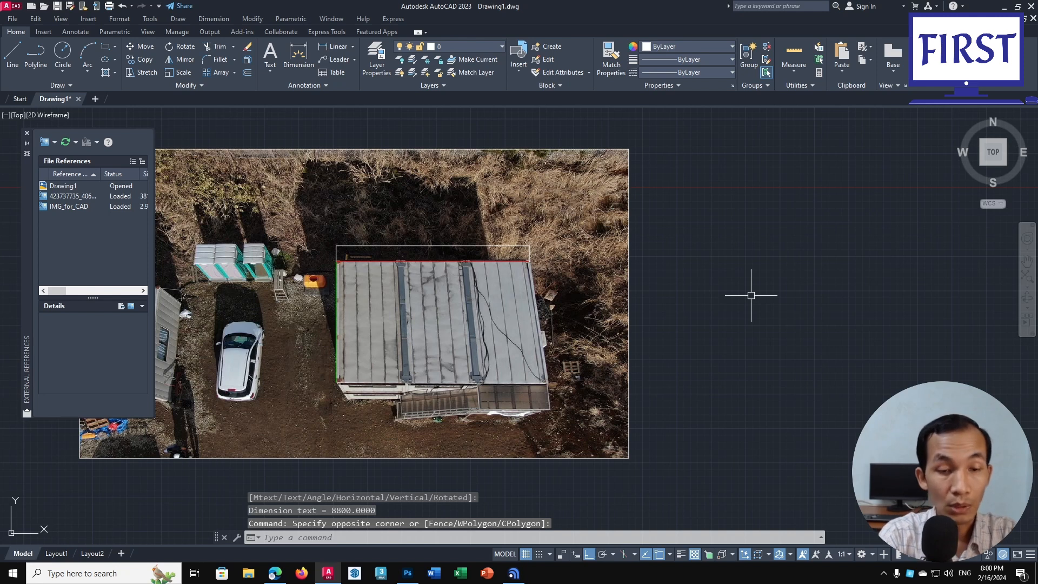
Set the overall dimension scale DIMSCALE to 1000
text(DIMSCALE)
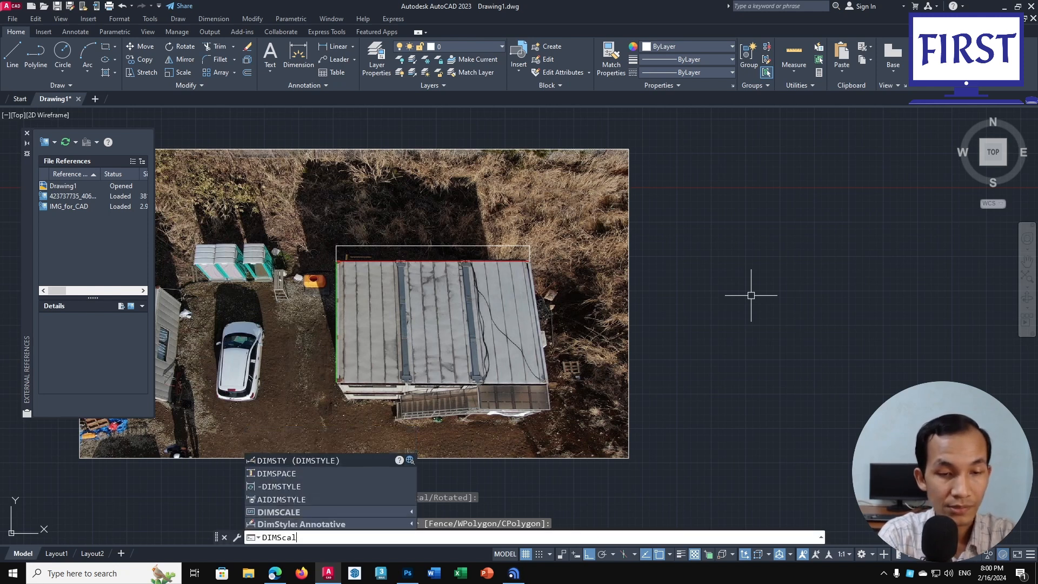
key(Return)
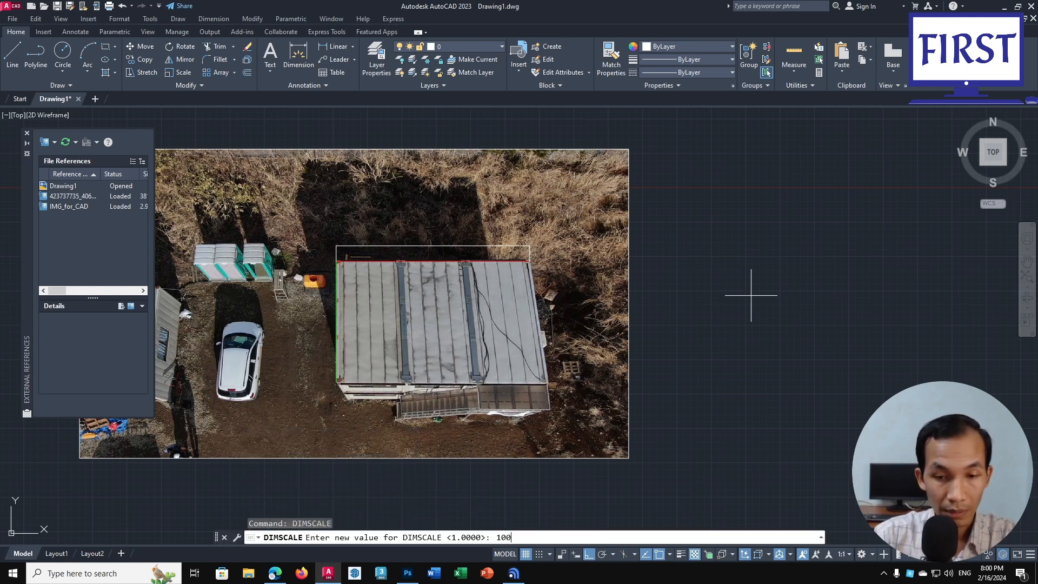
text(1000)
key(Return)
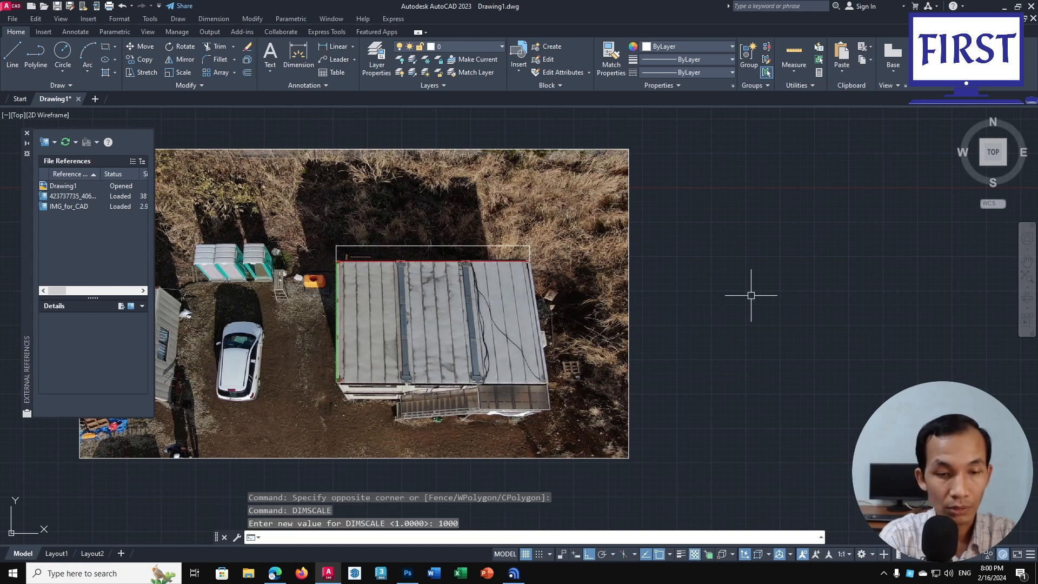
Apply the current dimension style with its scale override to the dimension above the roof using -DIMSTYLE
text(-dimstyle)
key(Return)
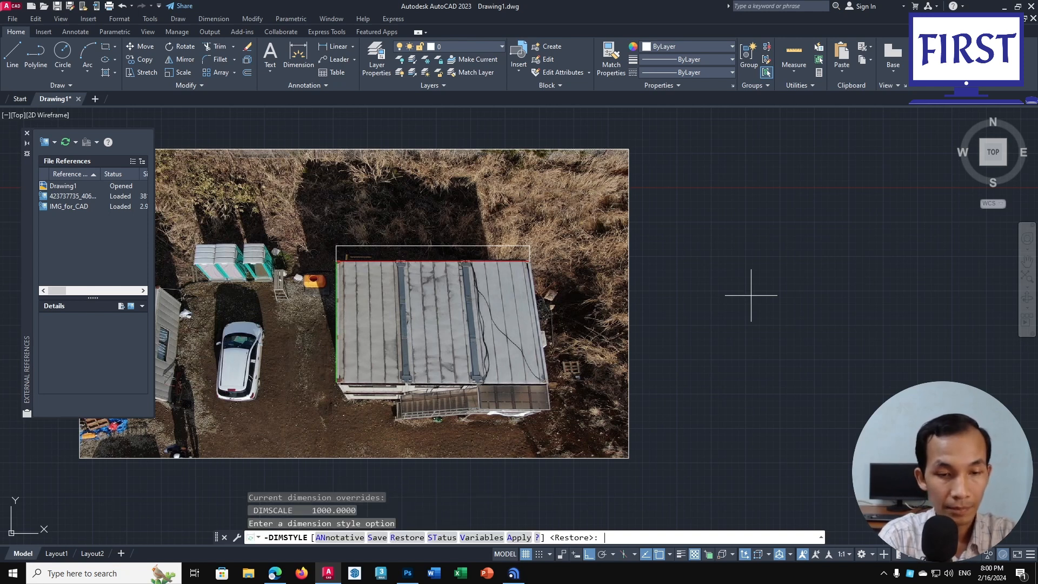
text(a)
key(Return)
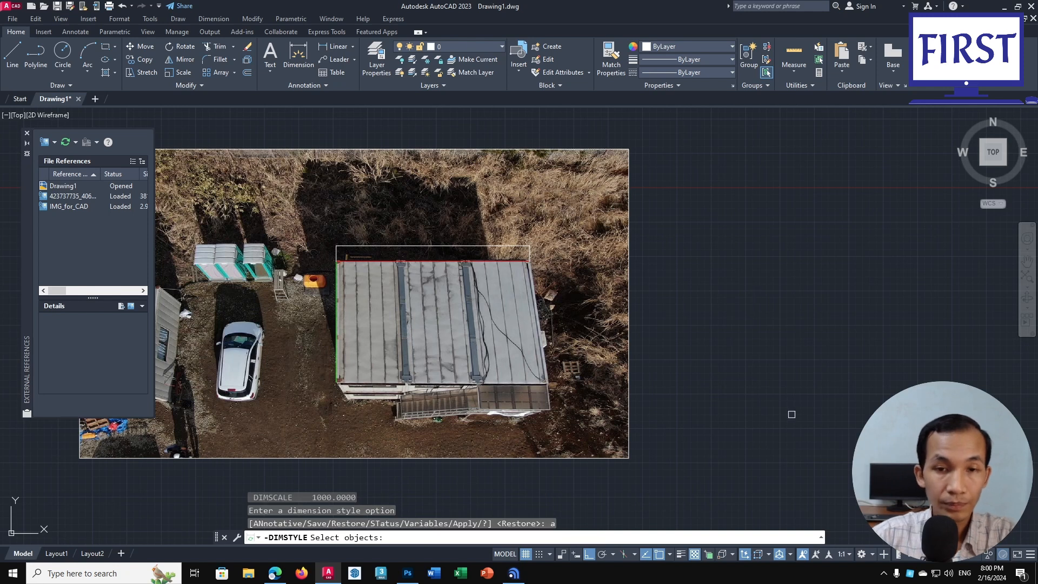
click(501, 251)
key(Return)
scroll(433, 248, up, 4)
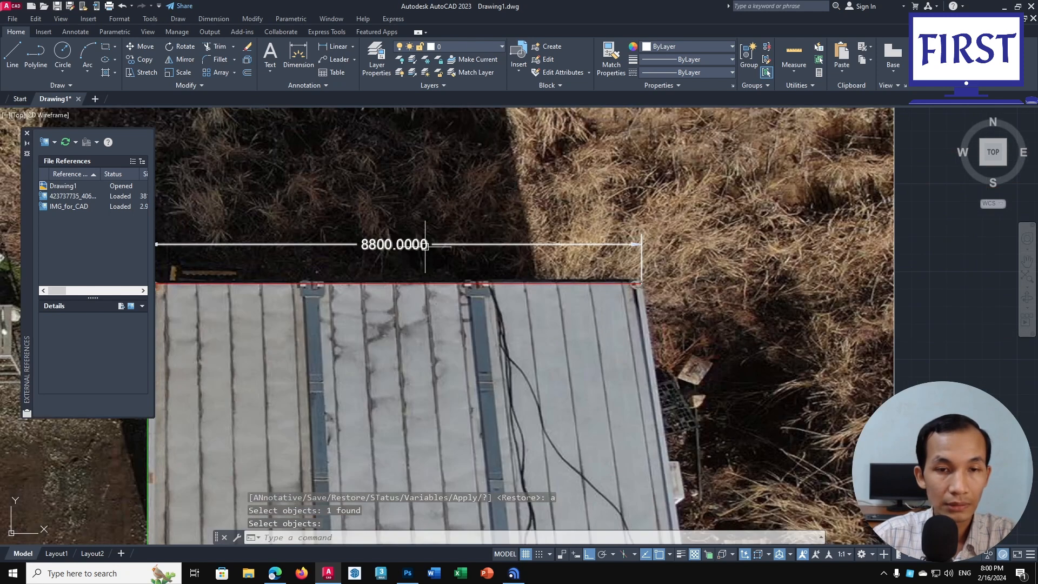
scroll(514, 245, down, 3)
middle_drag(414, 137, 421, 146)
mouse_move(460, 258)
middle_down()
mouse_move(429, 223)
mouse_move(408, 225)
middle_up()
click(850, 330)
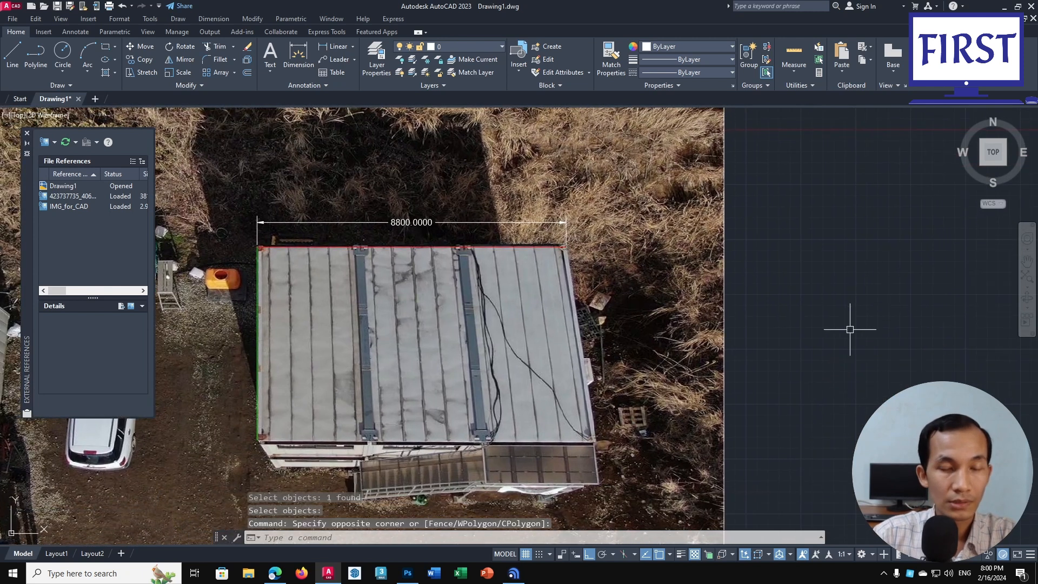
Override the Standard dimension style's primary units with a linear precision of 0
text(dimstyle)
key(Return)
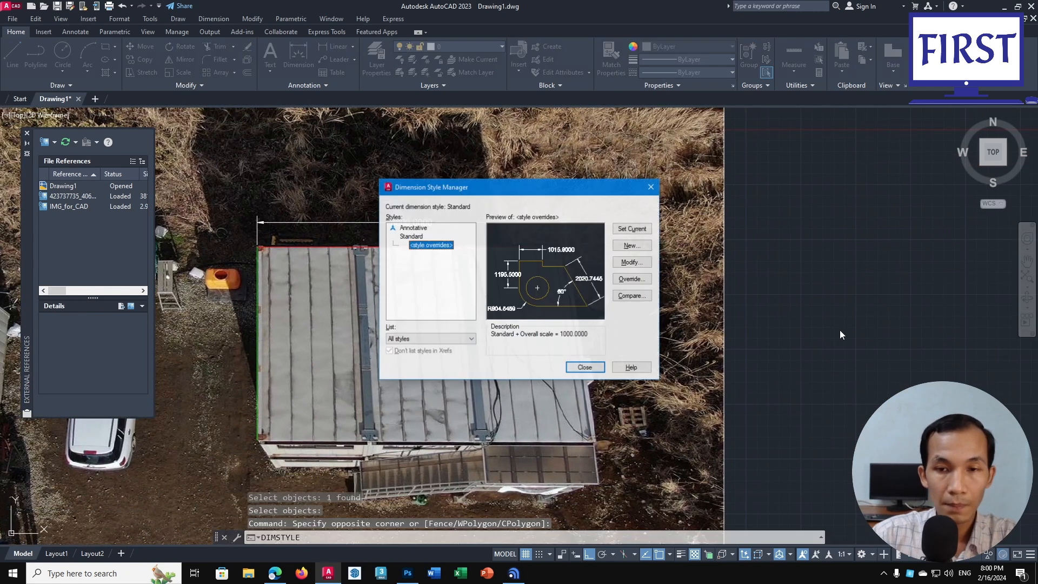
key(Return)
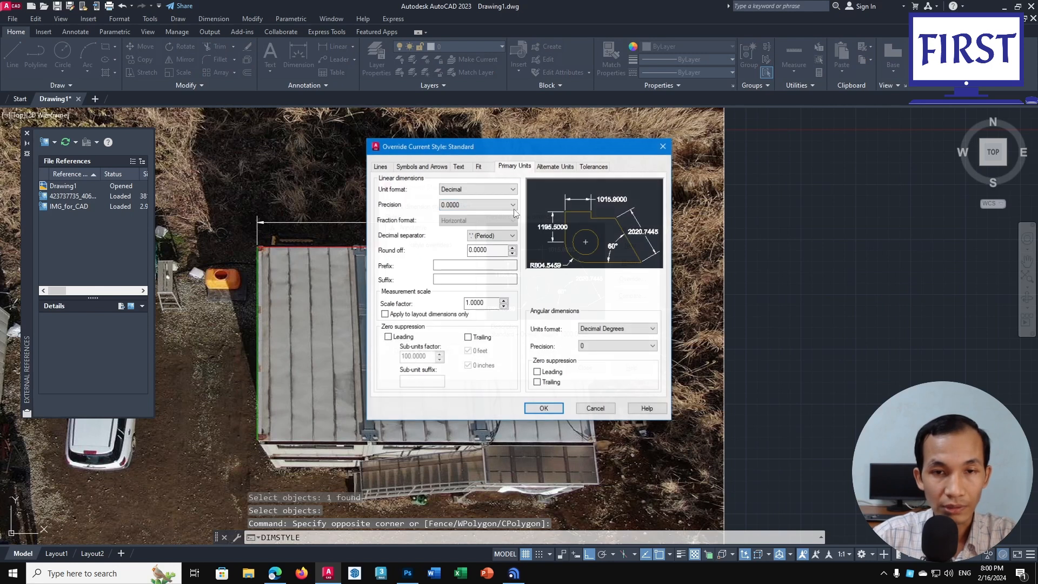
click(458, 205)
click(454, 214)
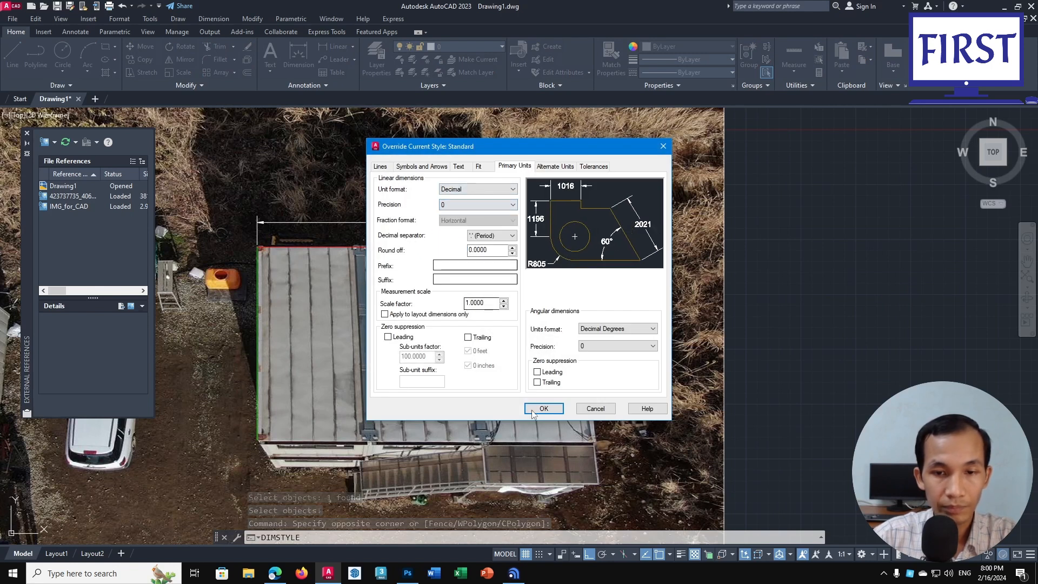
click(544, 408)
click(585, 368)
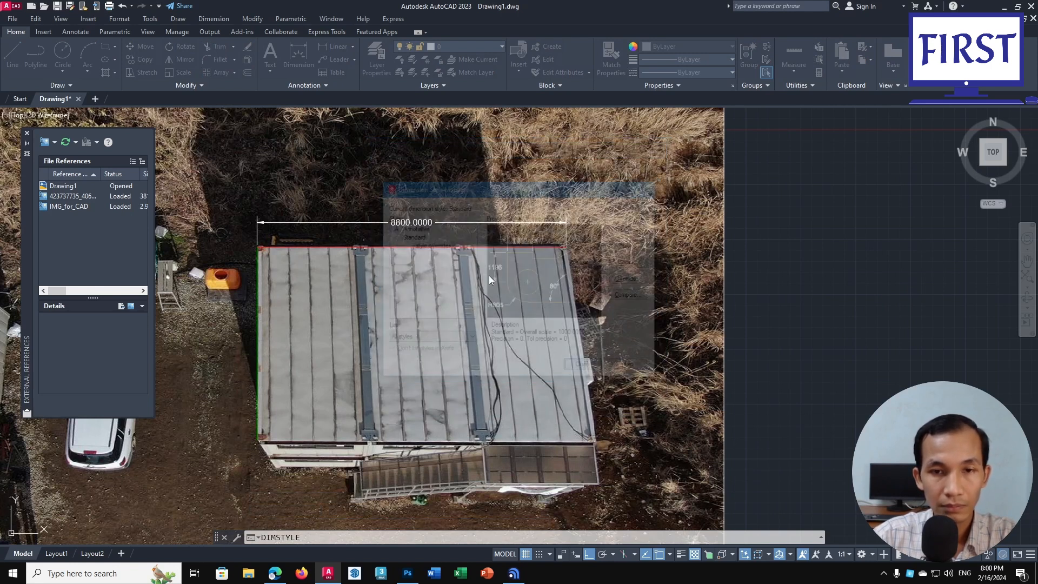
Apply the whole-number precision override to the existing horizontal roof dimension using -DIMSTYLE
scroll(499, 238, up, 2)
text(-di)
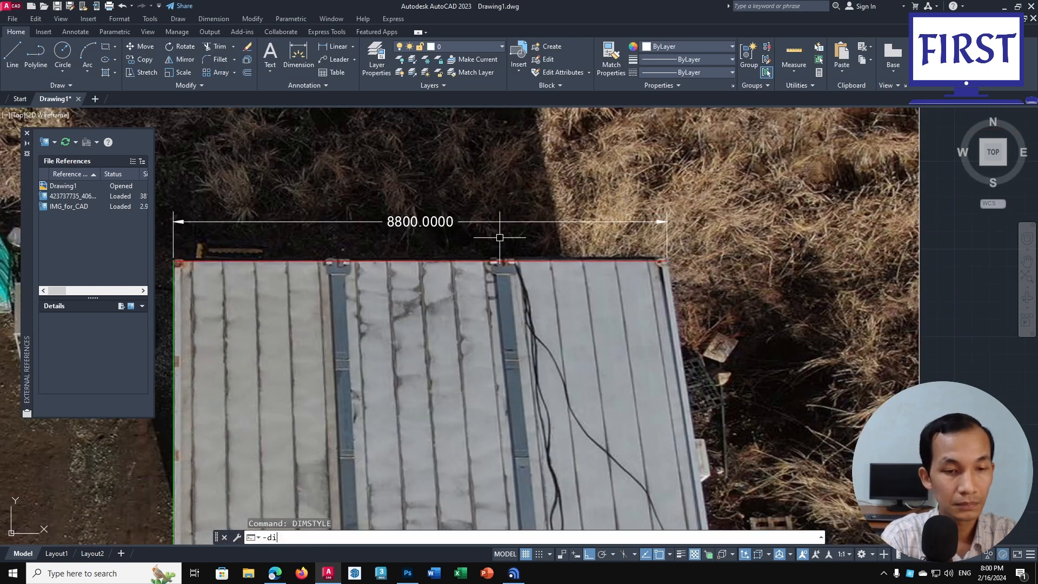
text(mst)
key(Return)
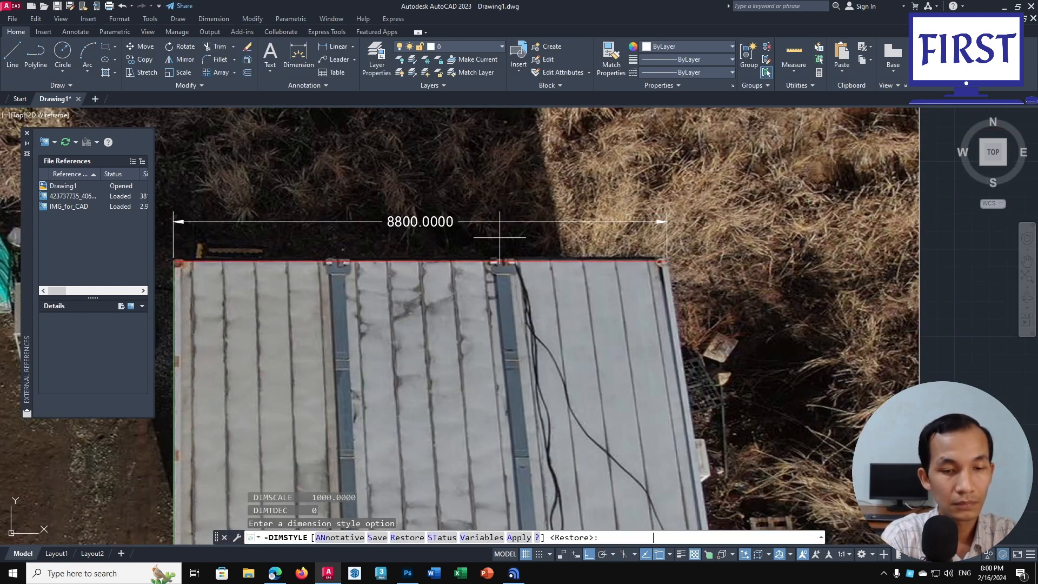
text(a)
key(Return)
click(486, 222)
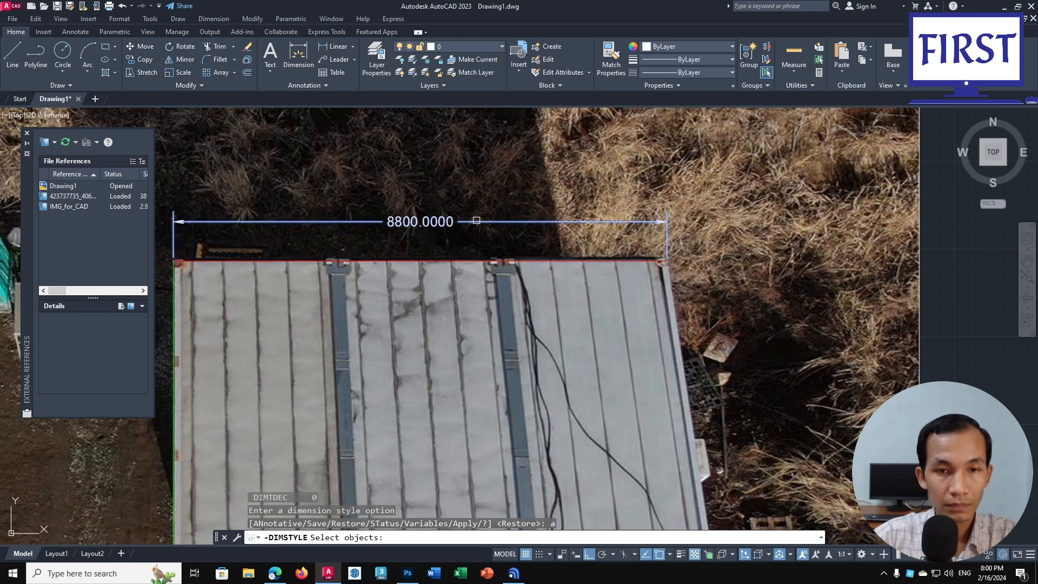
key(Return)
scroll(490, 224, down, 4)
scroll(443, 241, up, 2)
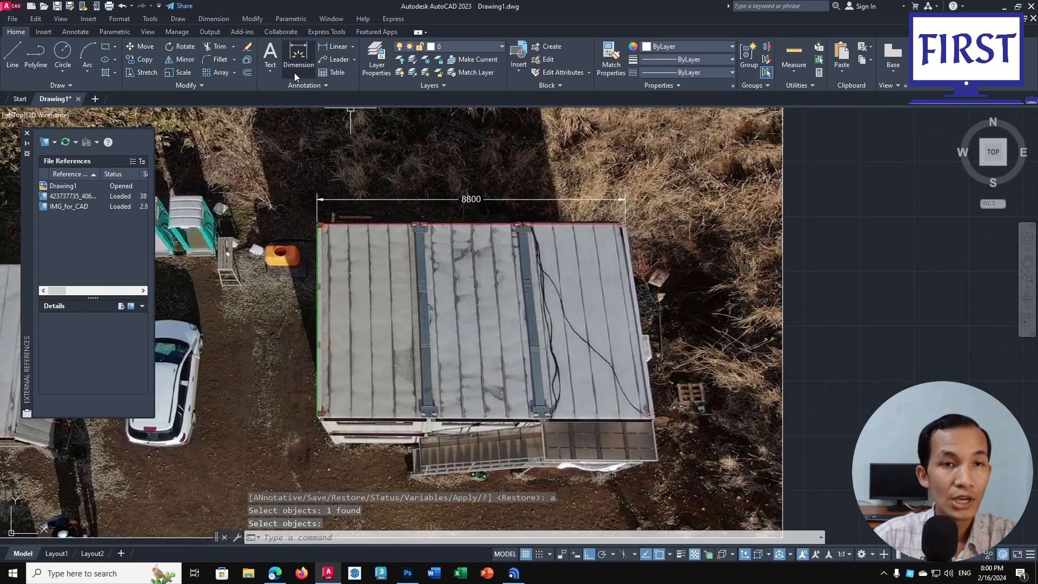
Add a vertical linear dimension spanning the green reference line, placed just outside the roof's left edge
click(335, 46)
scroll(318, 232, up, 2)
click(318, 232)
middle_drag(373, 417, 395, 192)
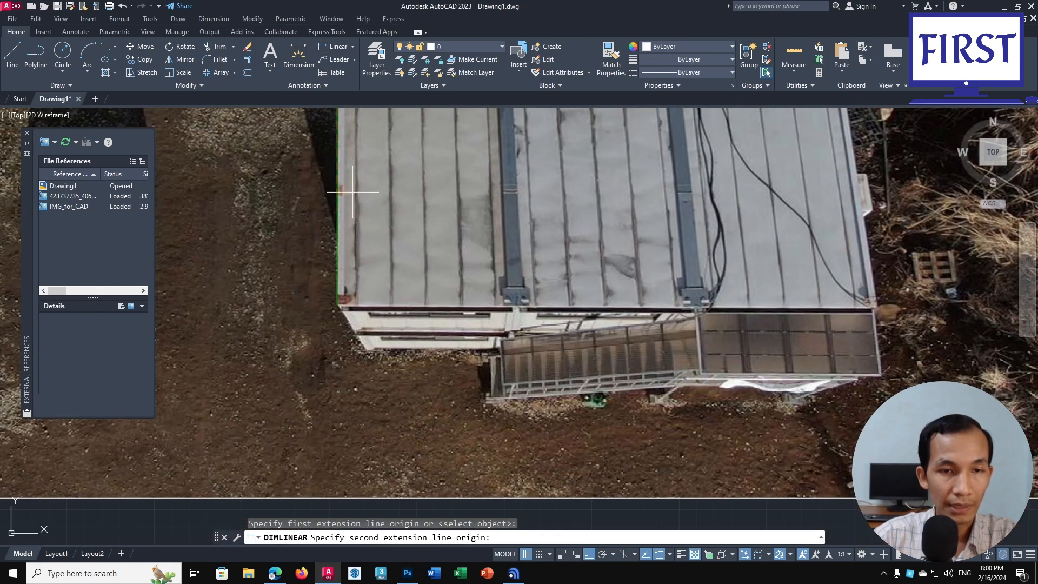
click(338, 305)
middle_drag(285, 208, 326, 338)
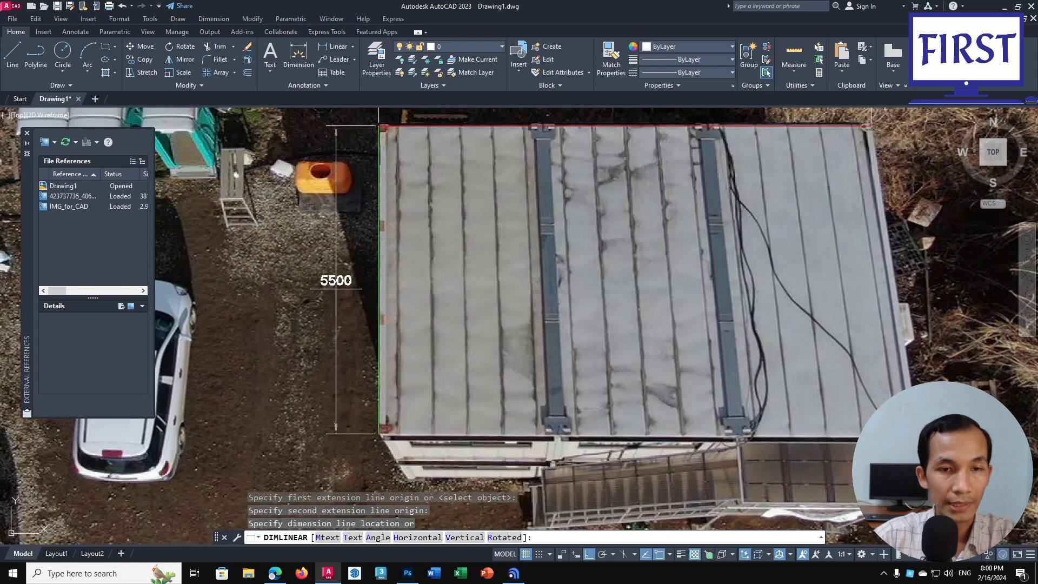
click(334, 342)
scroll(394, 351, down, 2)
click(788, 291)
click(763, 321)
middle_drag(694, 332, 714, 329)
click(691, 321)
click(683, 319)
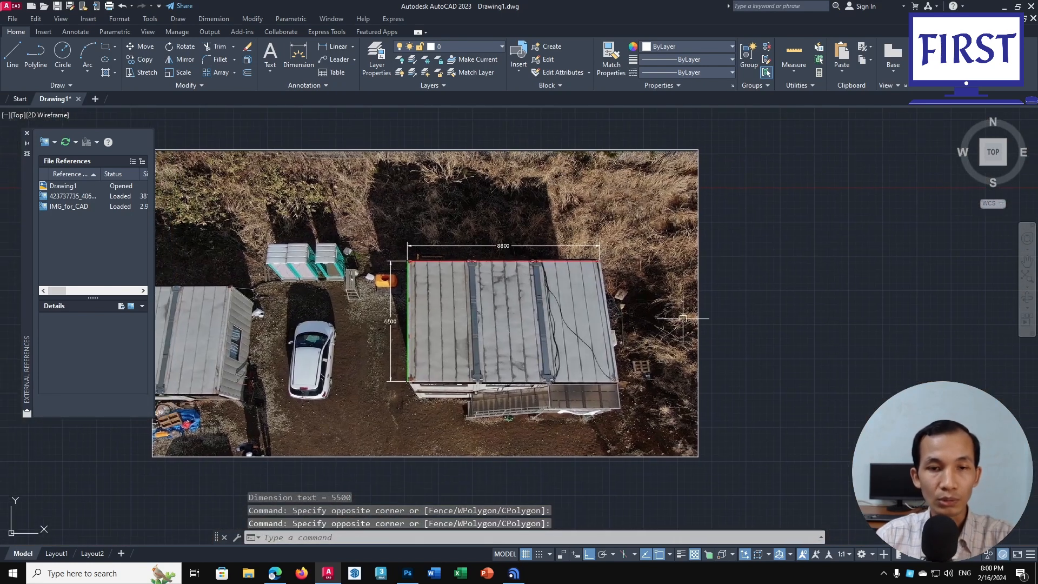
scroll(491, 276, up, 1)
middle_drag(515, 292, 508, 279)
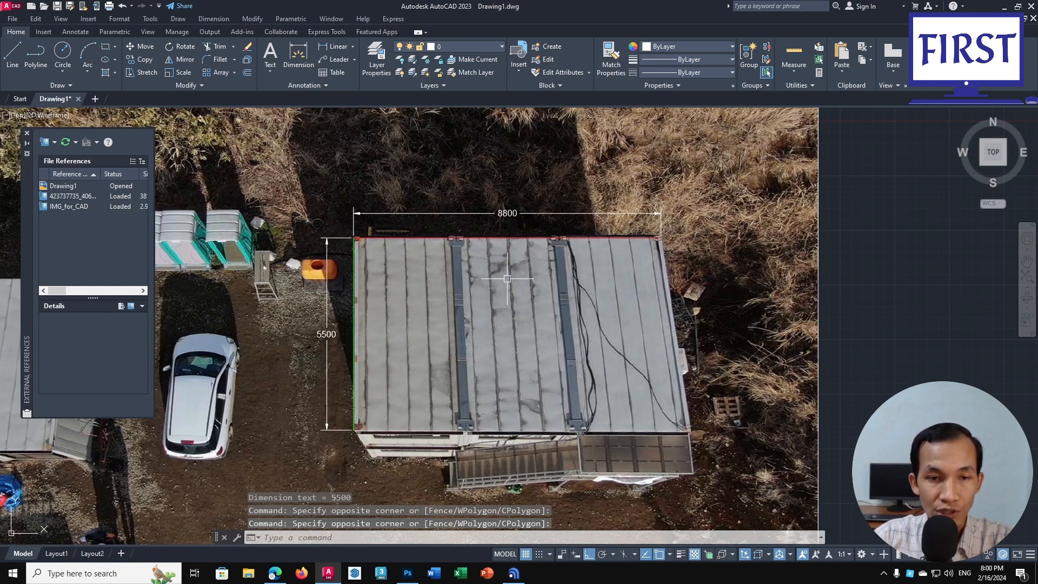
scroll(504, 279, down, 2)
click(742, 306)
click(698, 325)
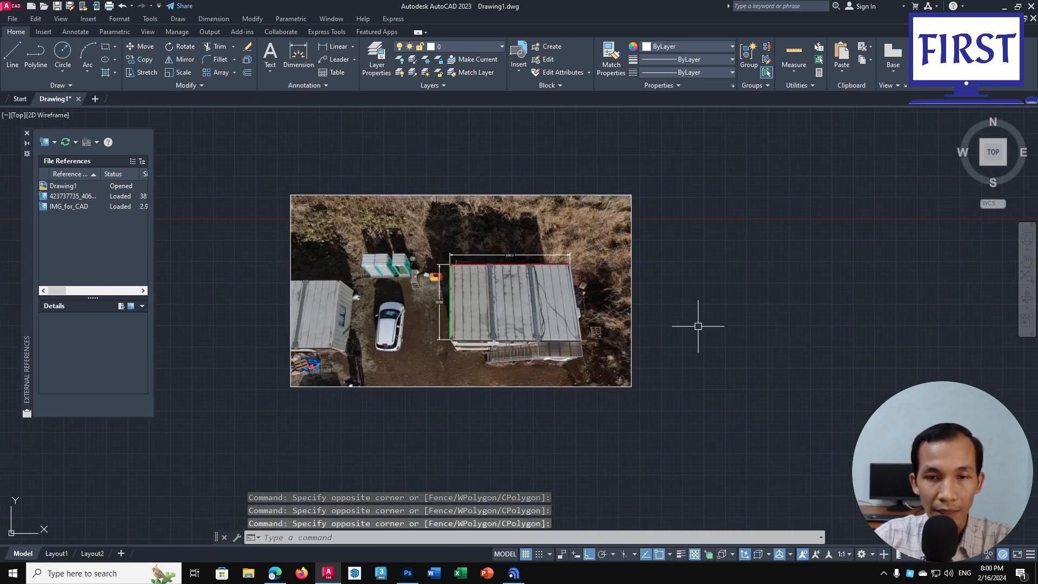
scroll(482, 297, up, 1)
middle_drag(510, 300, 514, 313)
click(774, 317)
click(770, 334)
click(856, 316)
middle_drag(769, 334, 809, 341)
click(806, 341)
click(865, 301)
click(838, 325)
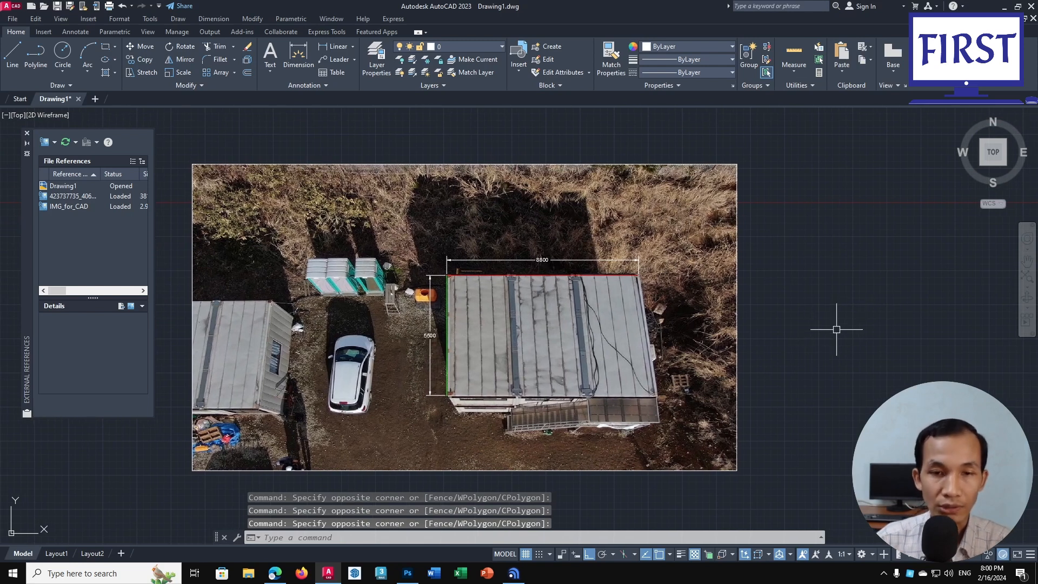